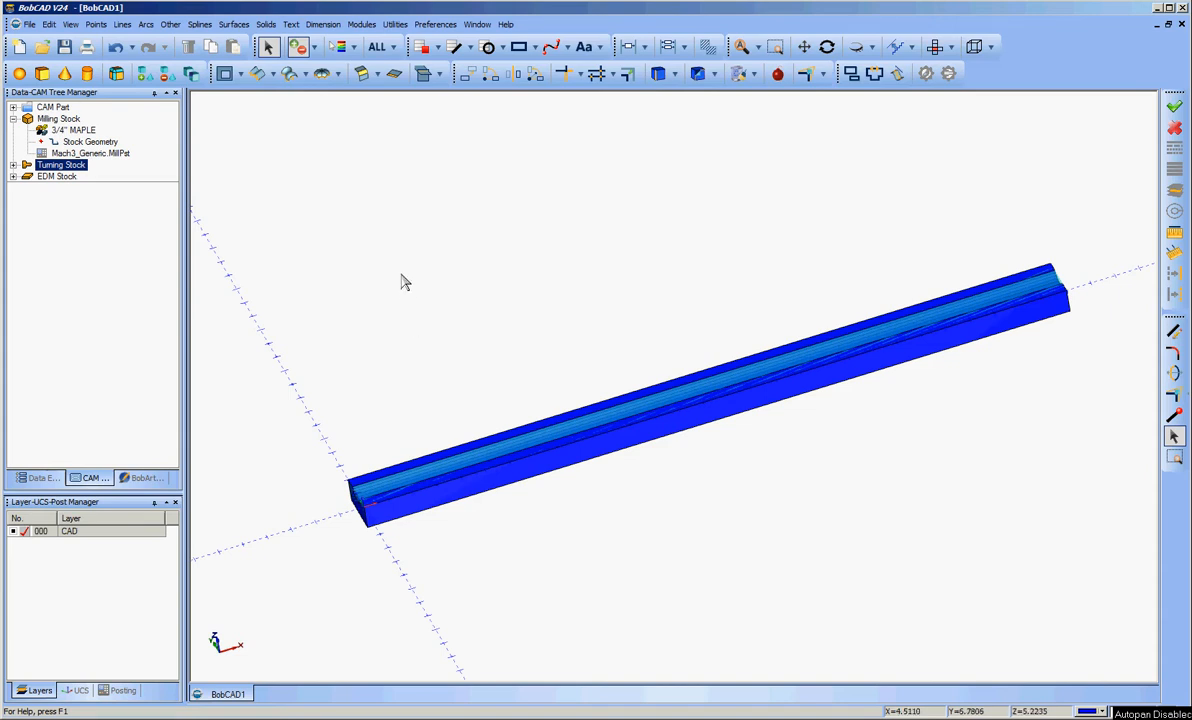
right_click(381, 276)
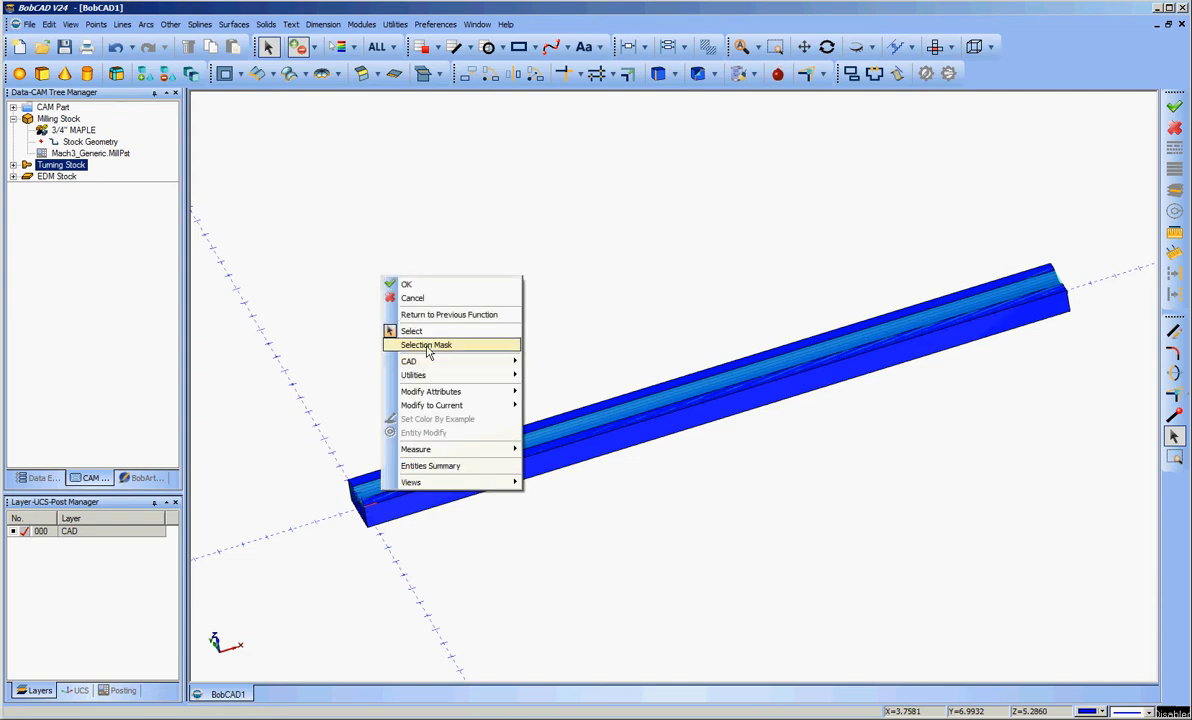
left_click(335, 344)
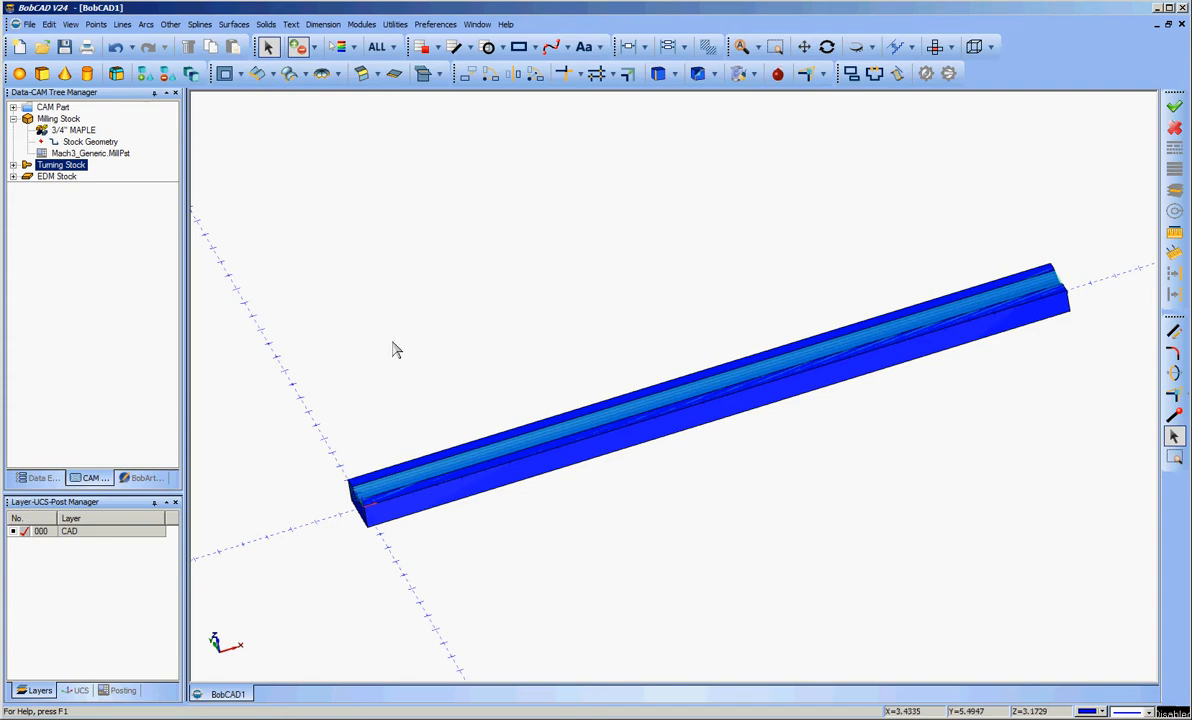
middle_click_drag(457, 336, 418, 330)
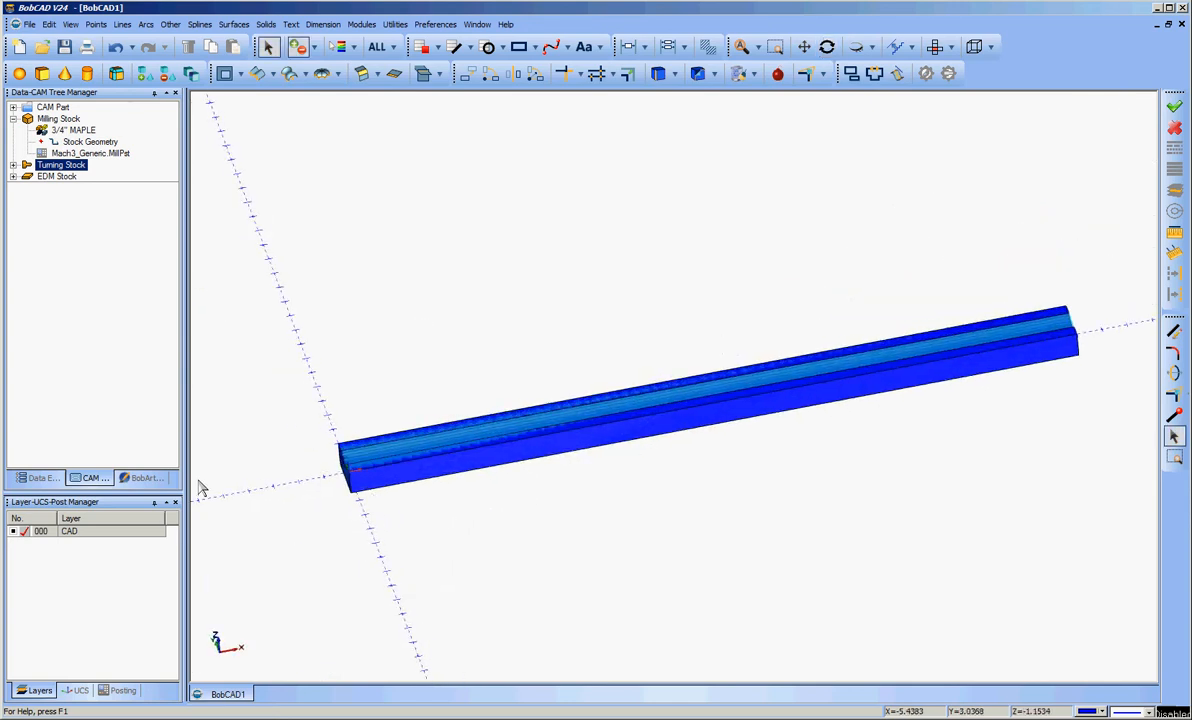
Add a new layer named Boundaries and make it the active layer.
right_click(80, 533)
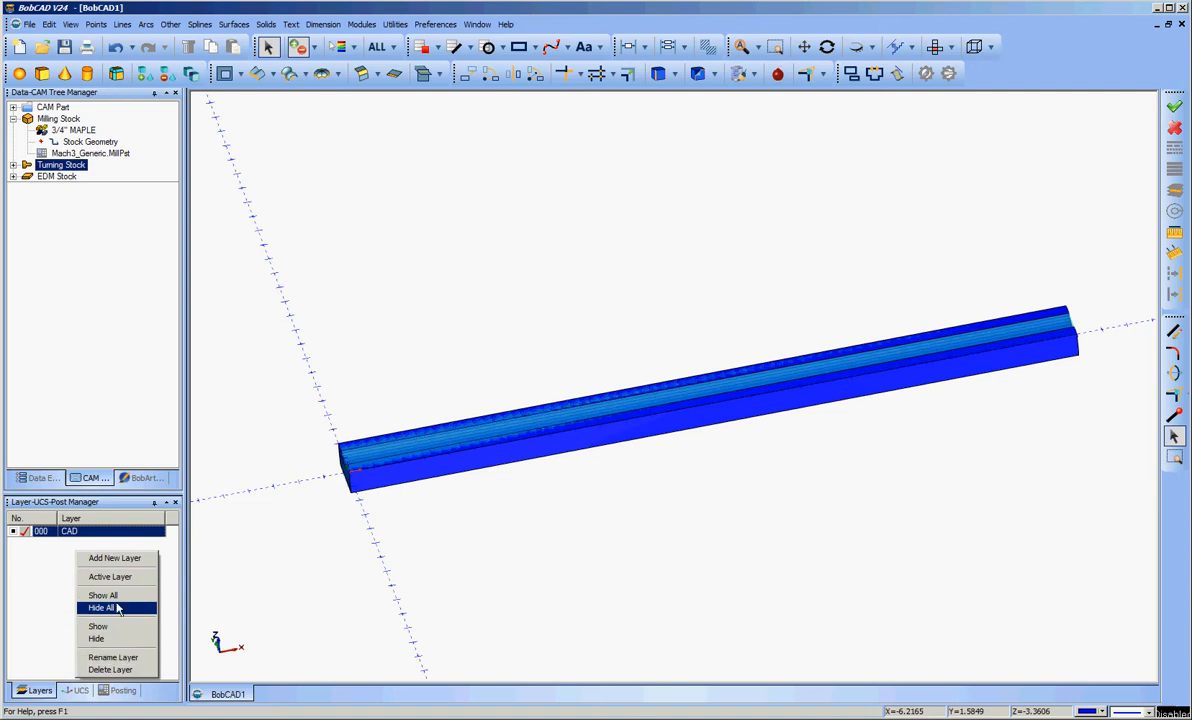
left_click(119, 558)
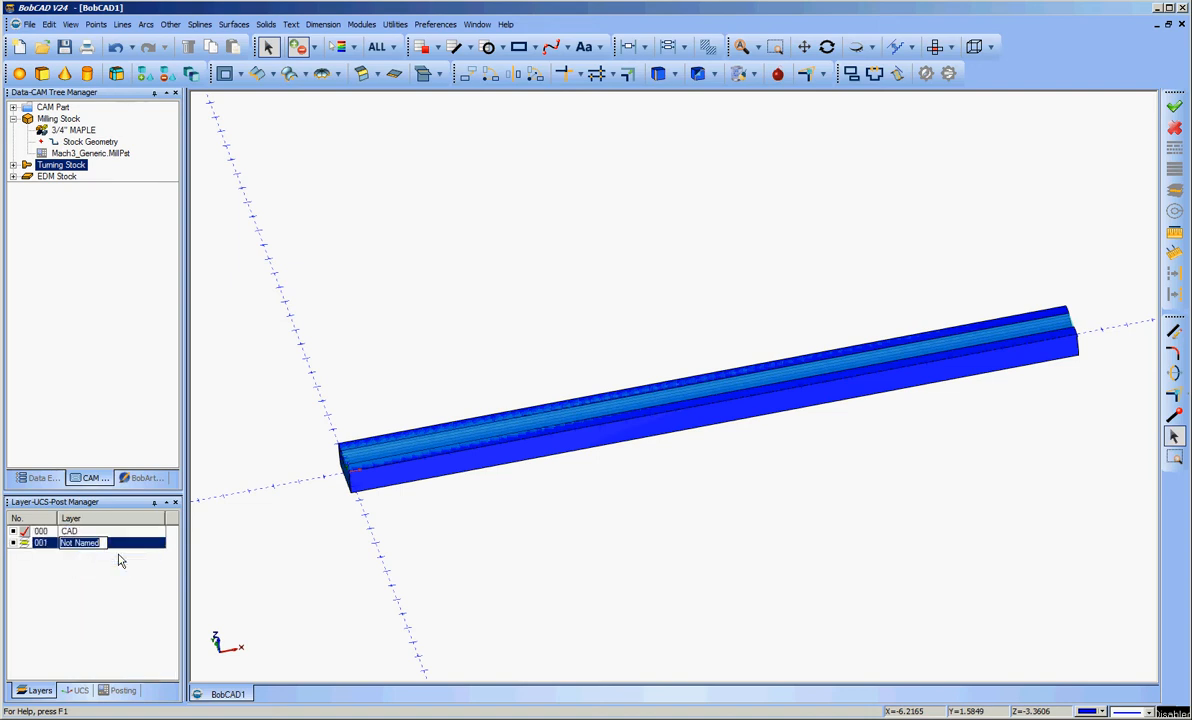
key("BackSpace")
type("Boundaries")
key("Return")
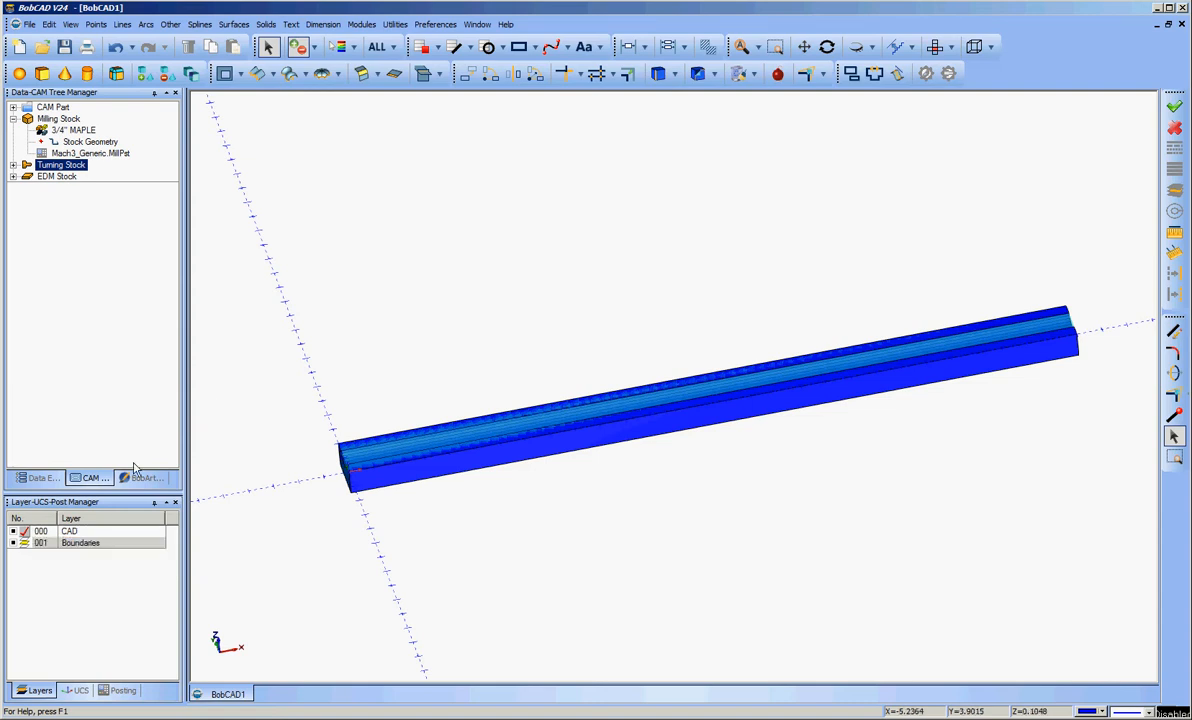
left_click(24, 543)
Extract the edges of the two flat top faces beside the groove and of both end faces of the part.
left_click(395, 24)
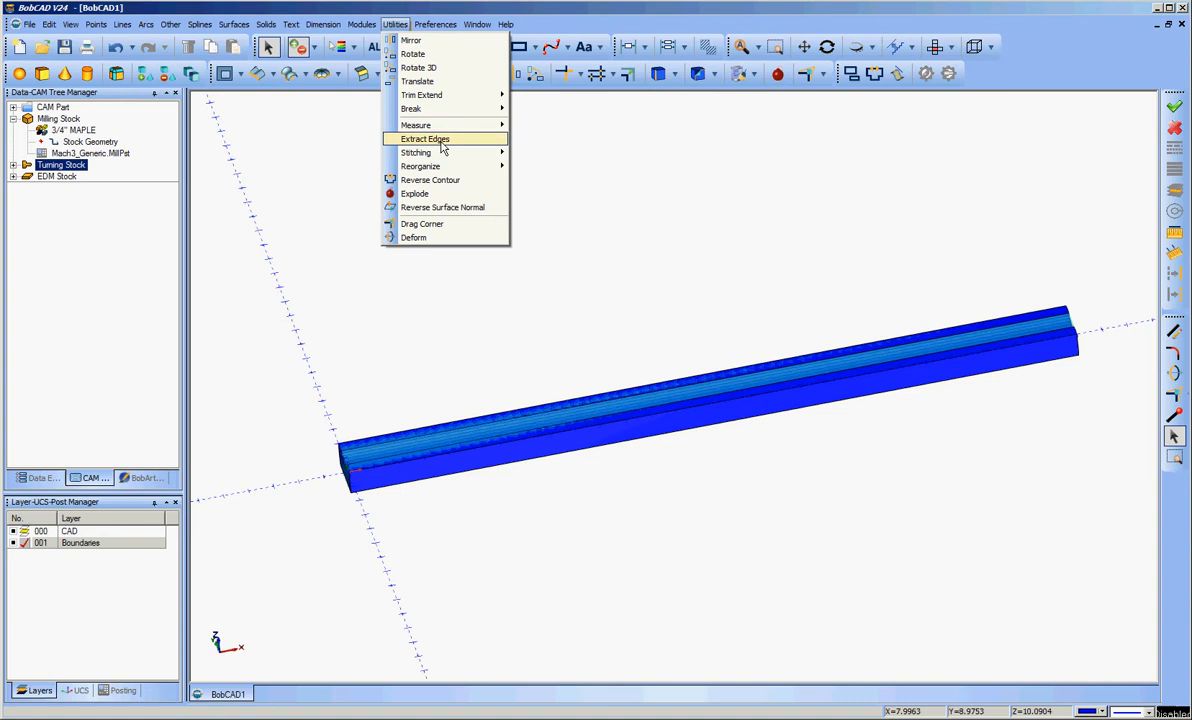
mouse_move(443, 148)
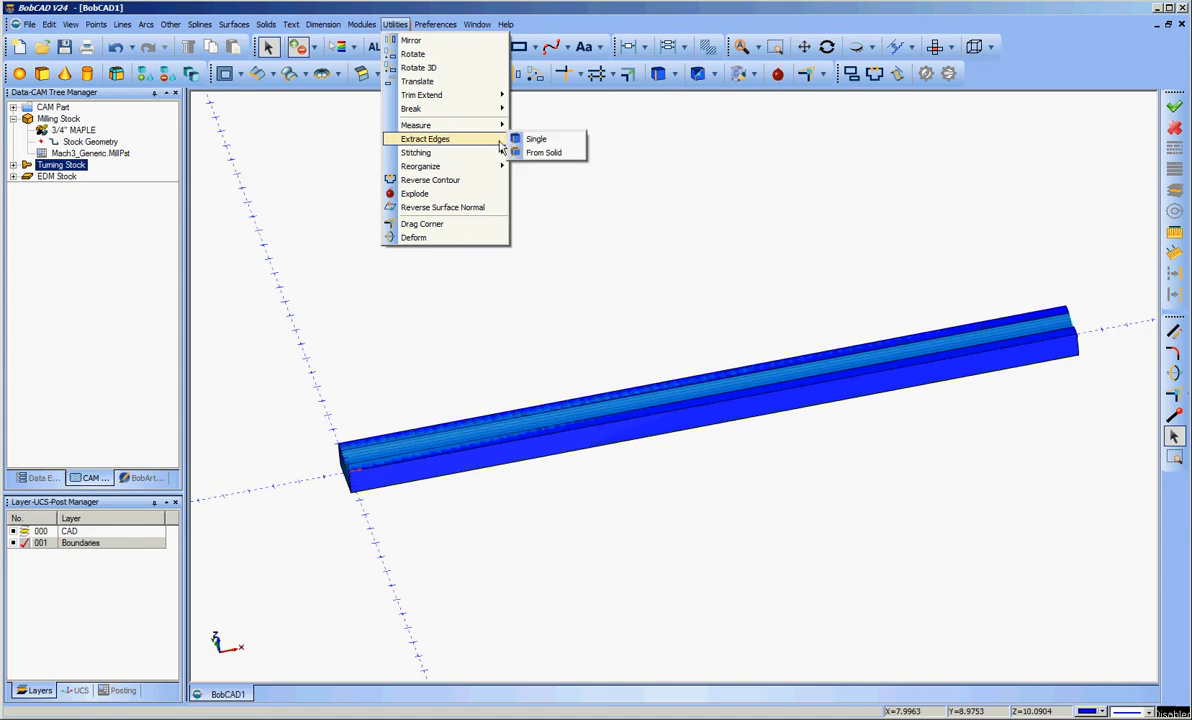
left_click(530, 139)
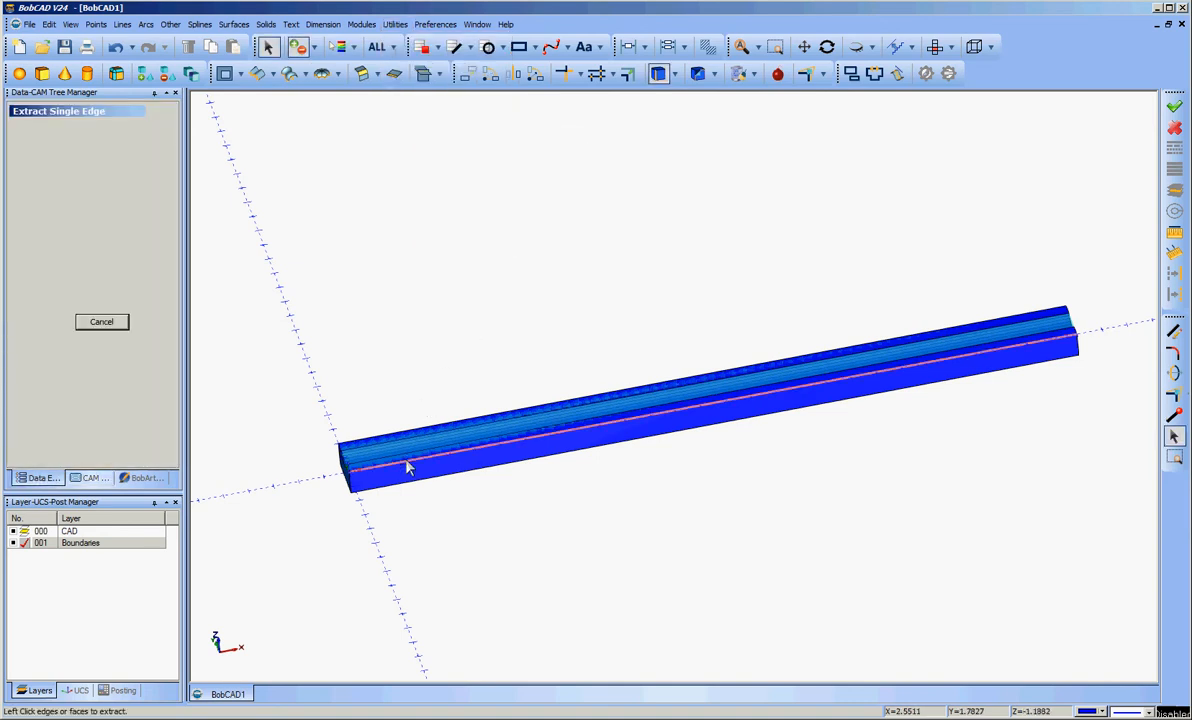
middle_click_drag(580, 535, 678, 515)
scroll(678, 515, "up", 5)
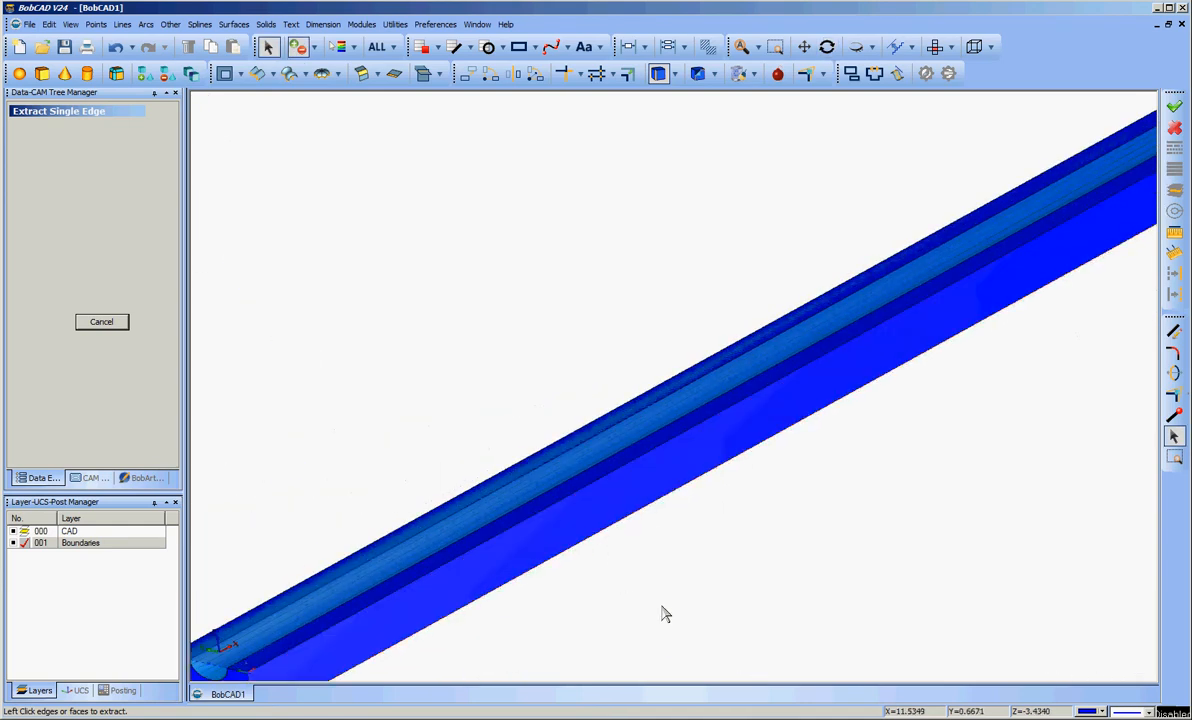
middle_click_drag(662, 607, 540, 342)
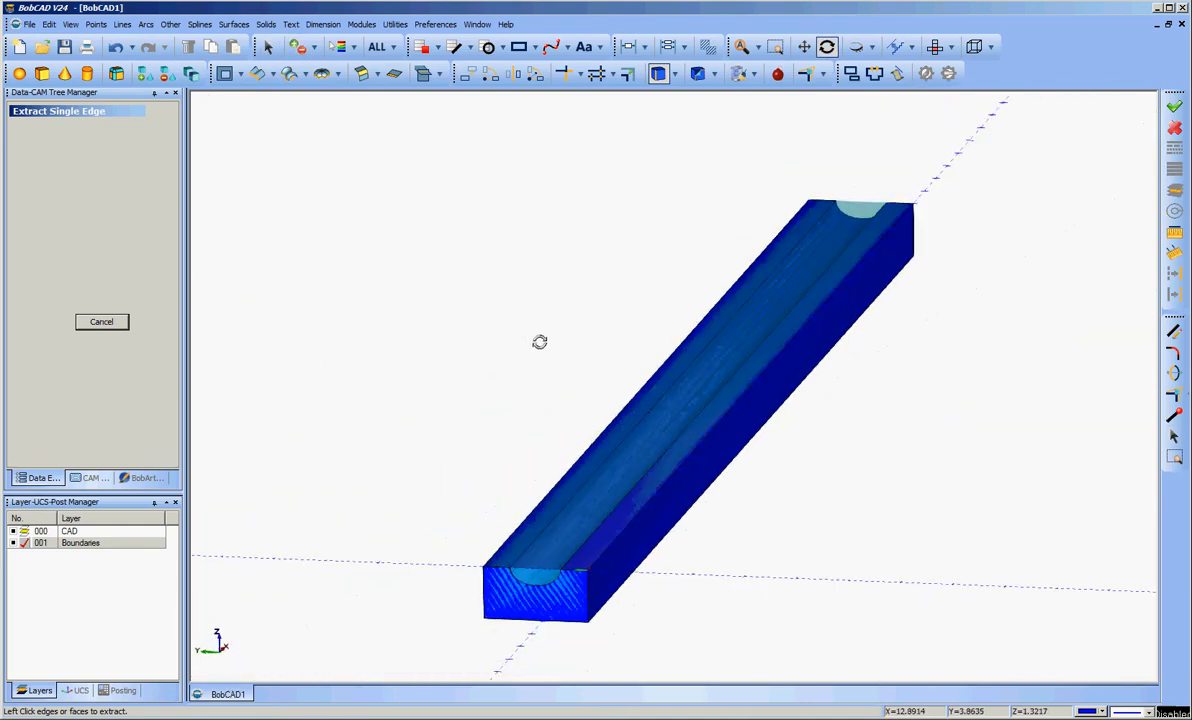
left_click(536, 539)
left_click(607, 541)
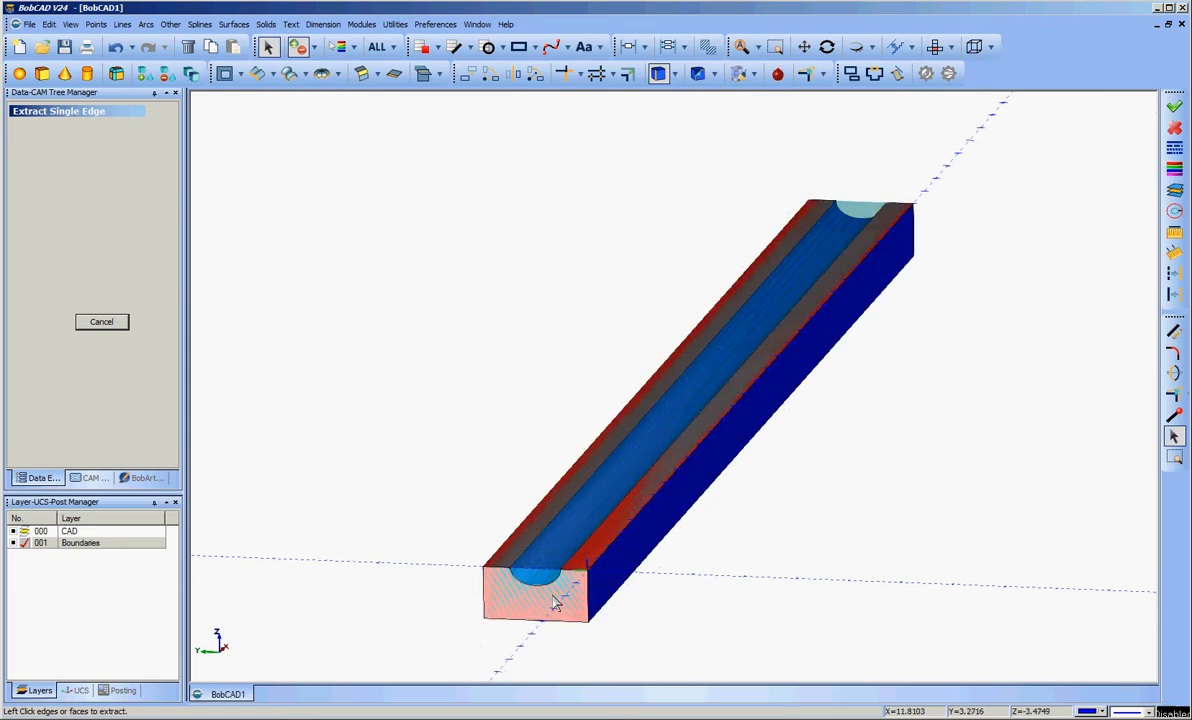
left_click(553, 603)
middle_click_drag(945, 449, 575, 468)
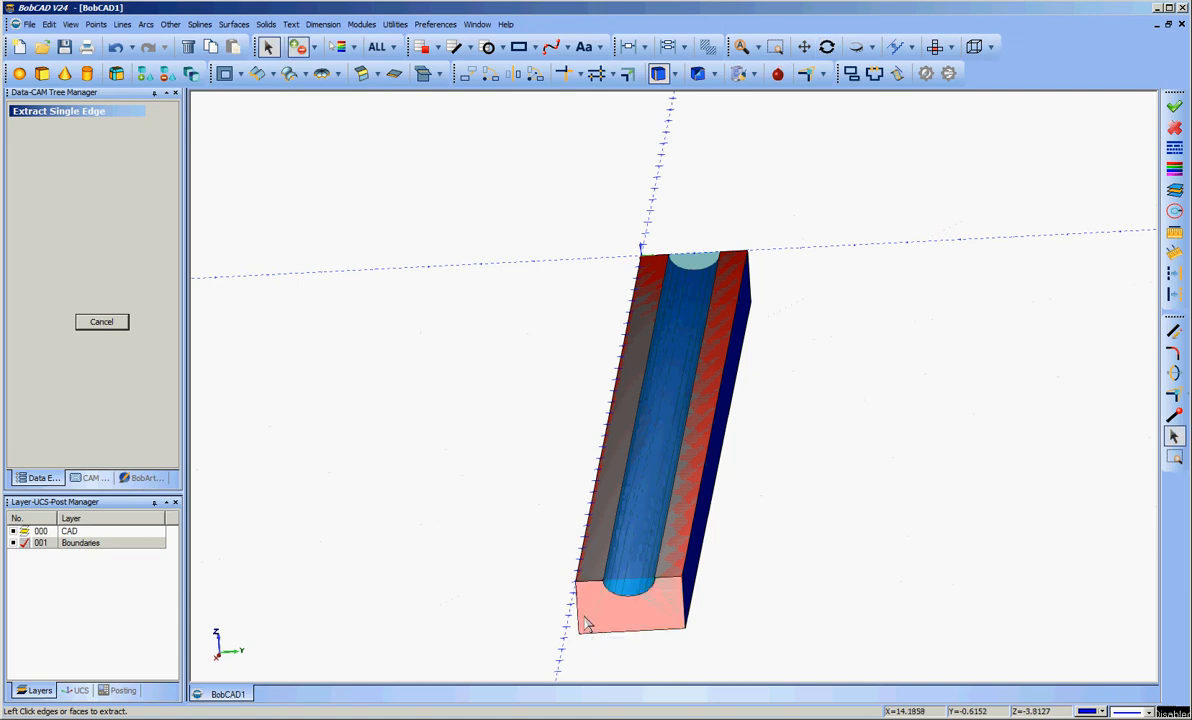
right_click(307, 318)
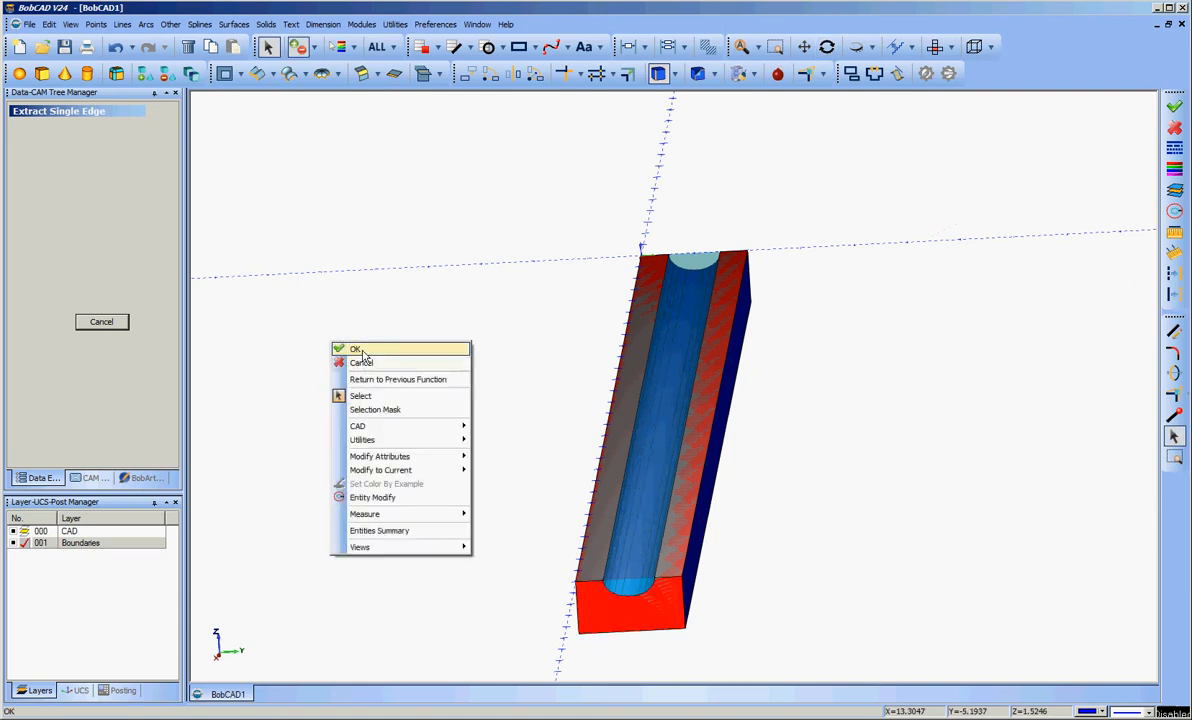
left_click(356, 343)
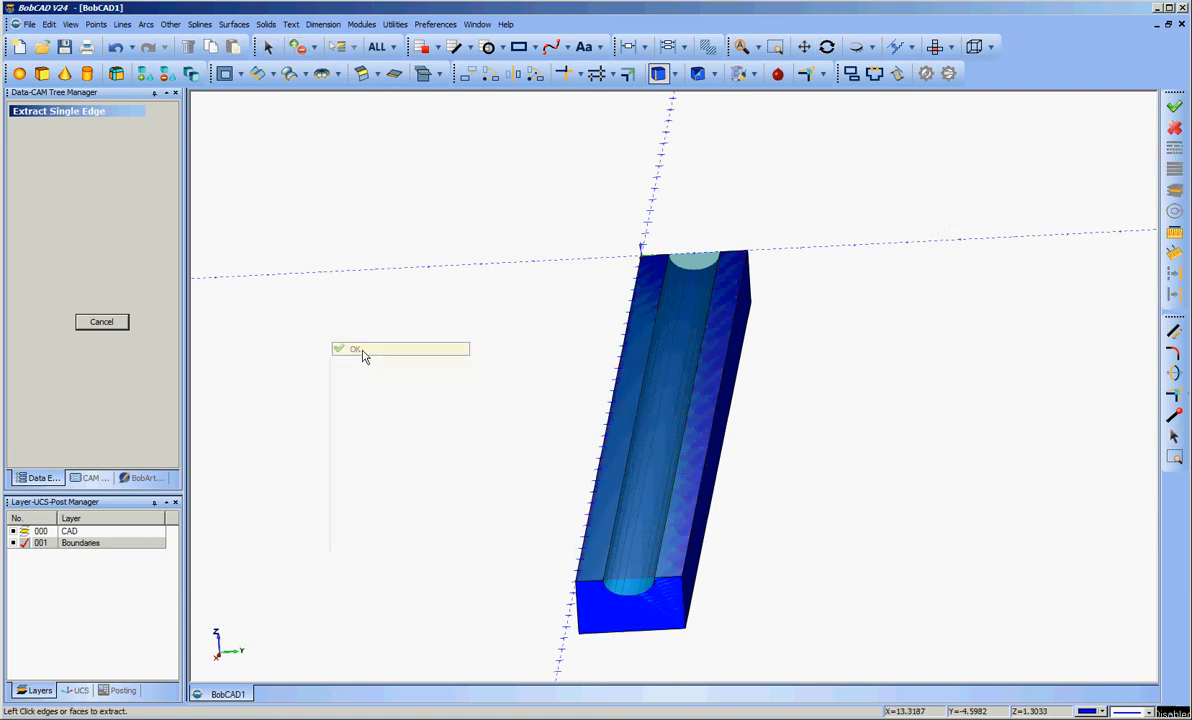
Hide the CAD layer and delete all the extracted edges except the two long lines along the groove.
left_click(13, 533)
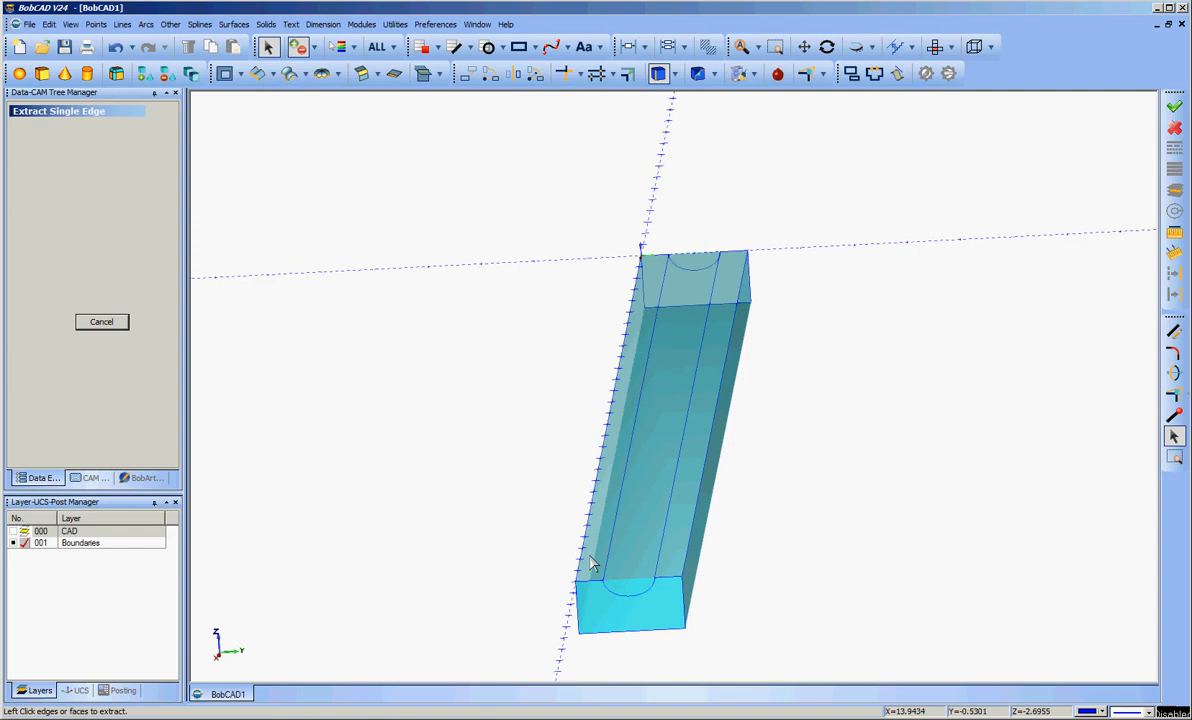
right_click(484, 392)
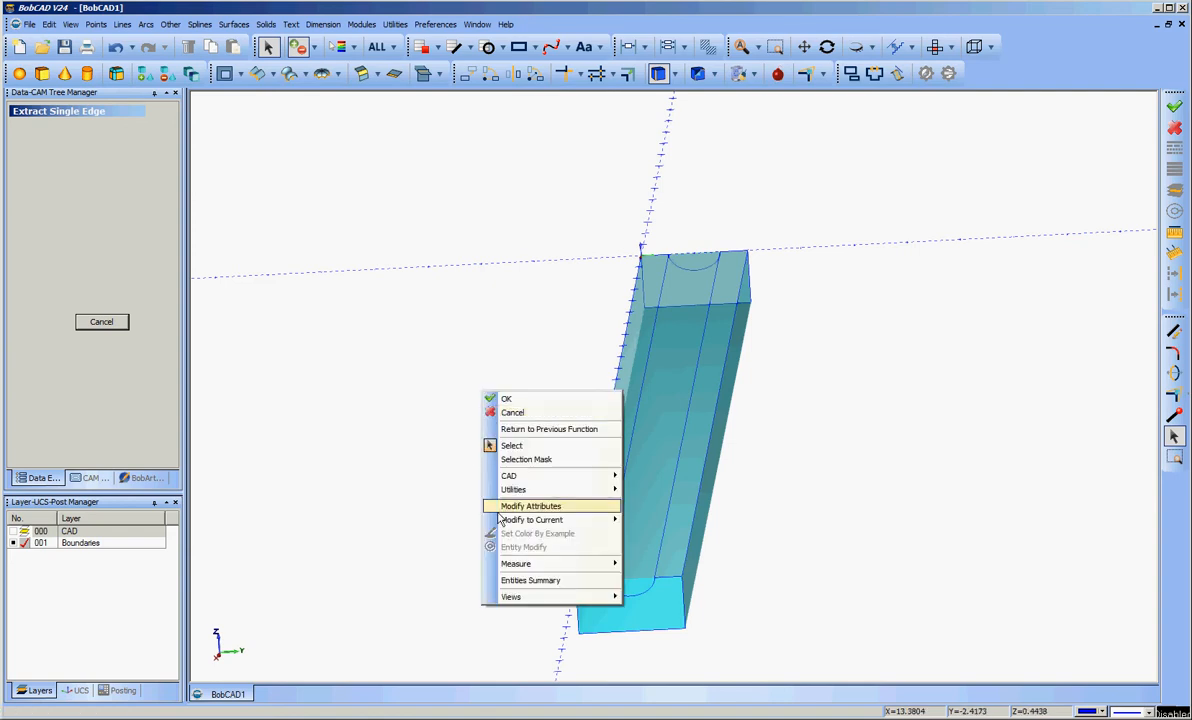
mouse_move(521, 597)
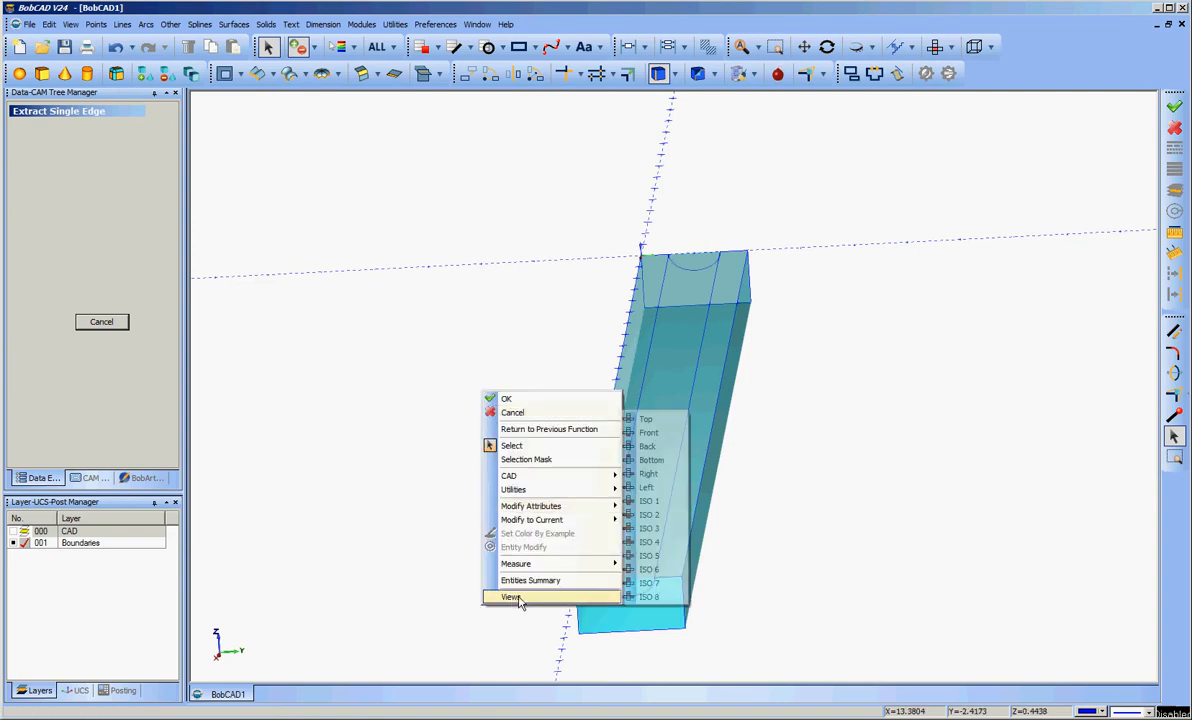
left_click(647, 421)
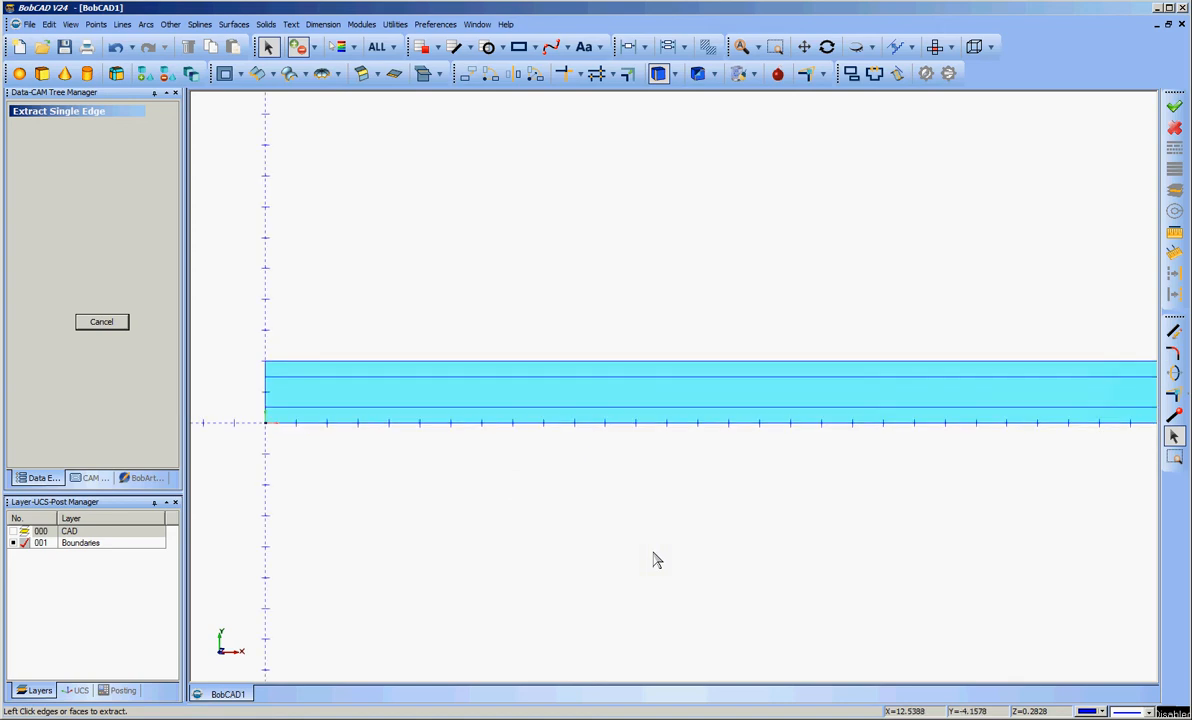
middle_click_drag(657, 543, 620, 482)
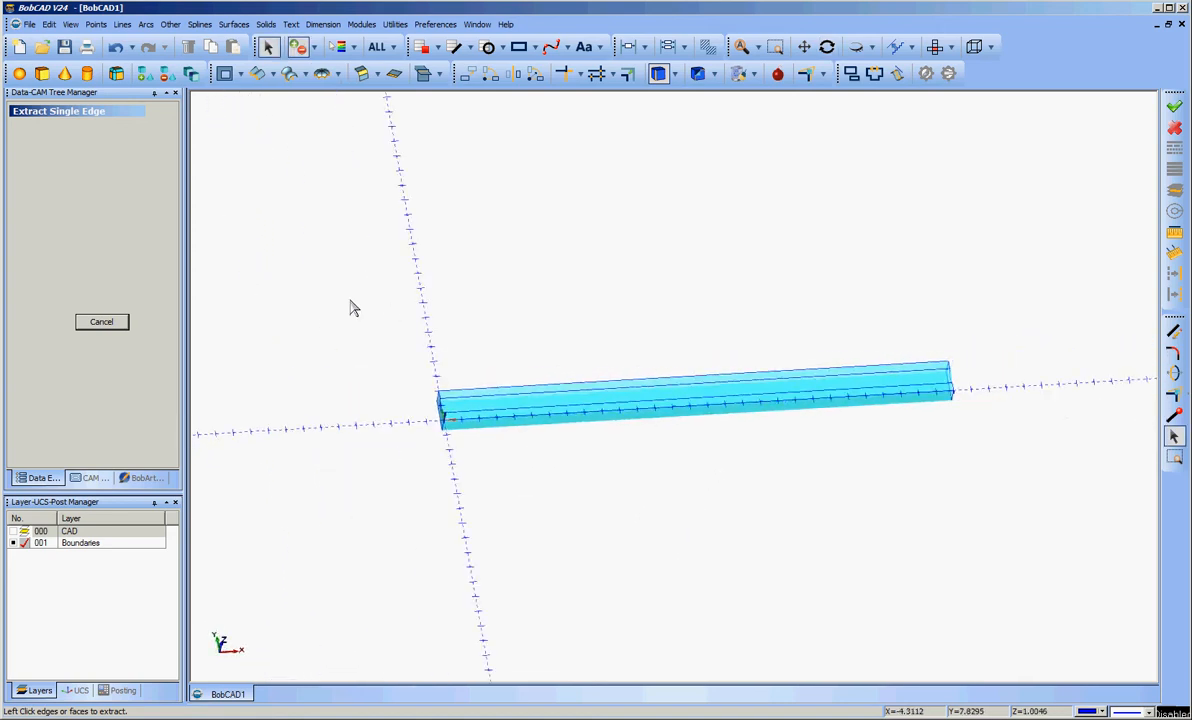
left_click_drag(350, 300, 980, 462)
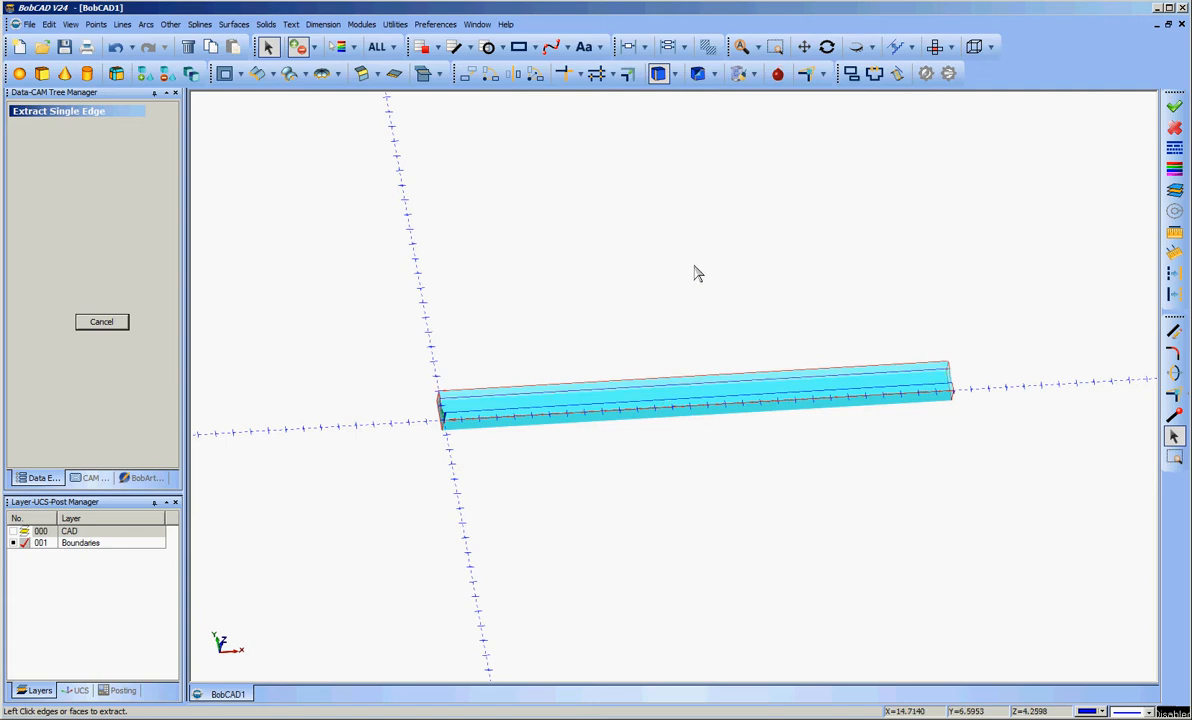
scroll(646, 248, "up", 2)
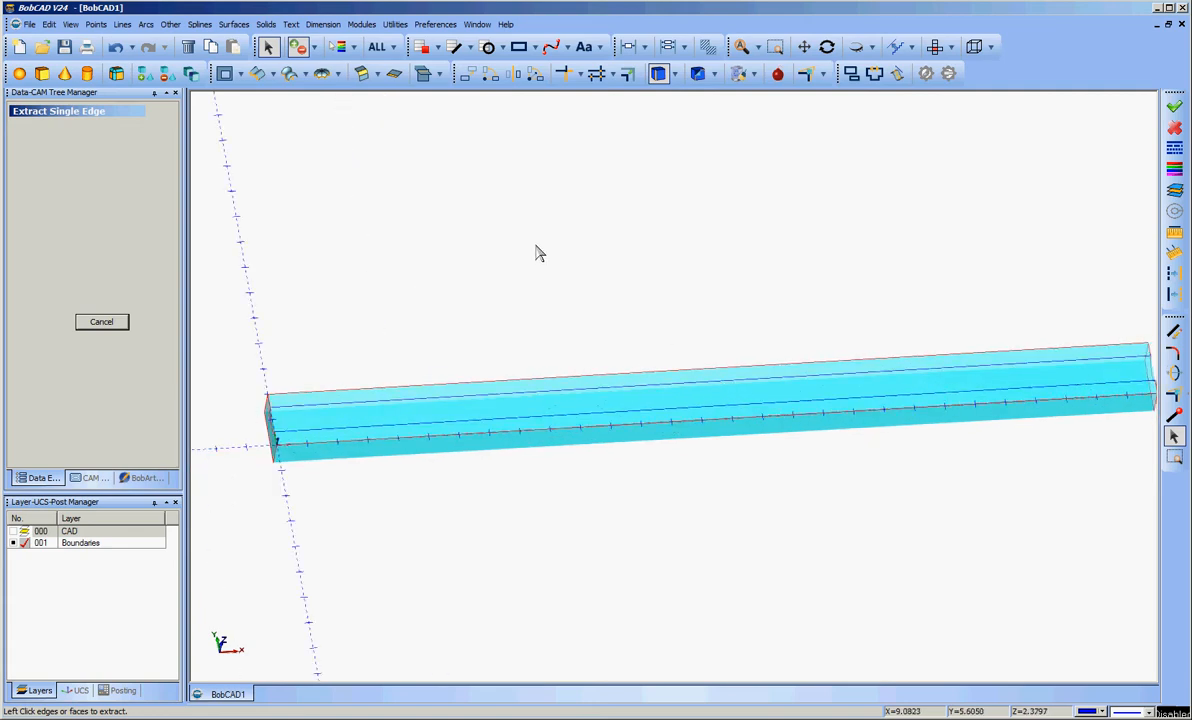
left_click(187, 47)
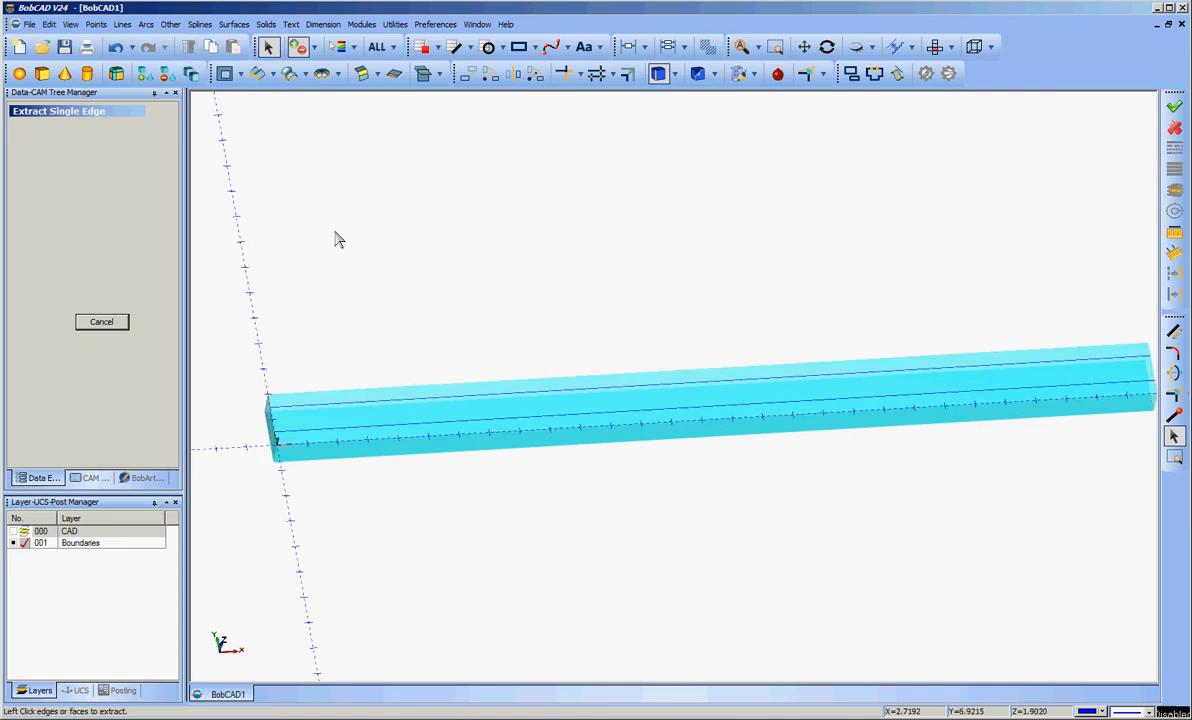
Draw a Line Join between the endpoints of the two groove lines at the end nearest the origin.
left_click(1174, 414)
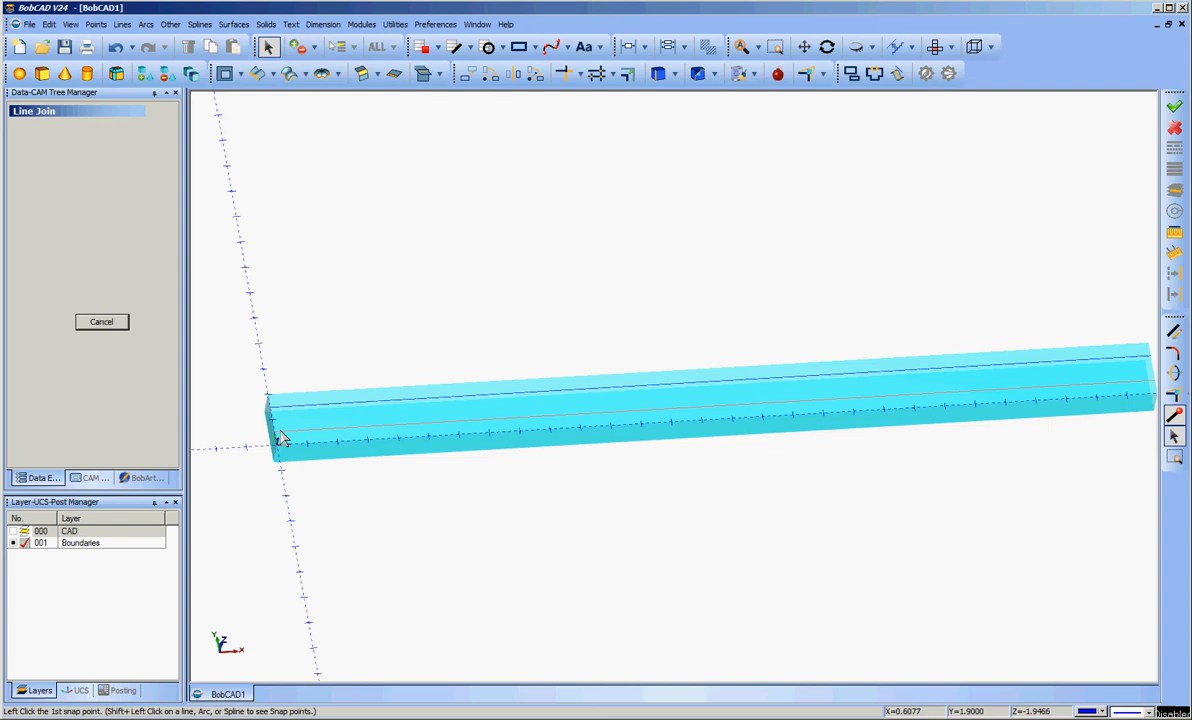
left_click(276, 432, "shift")
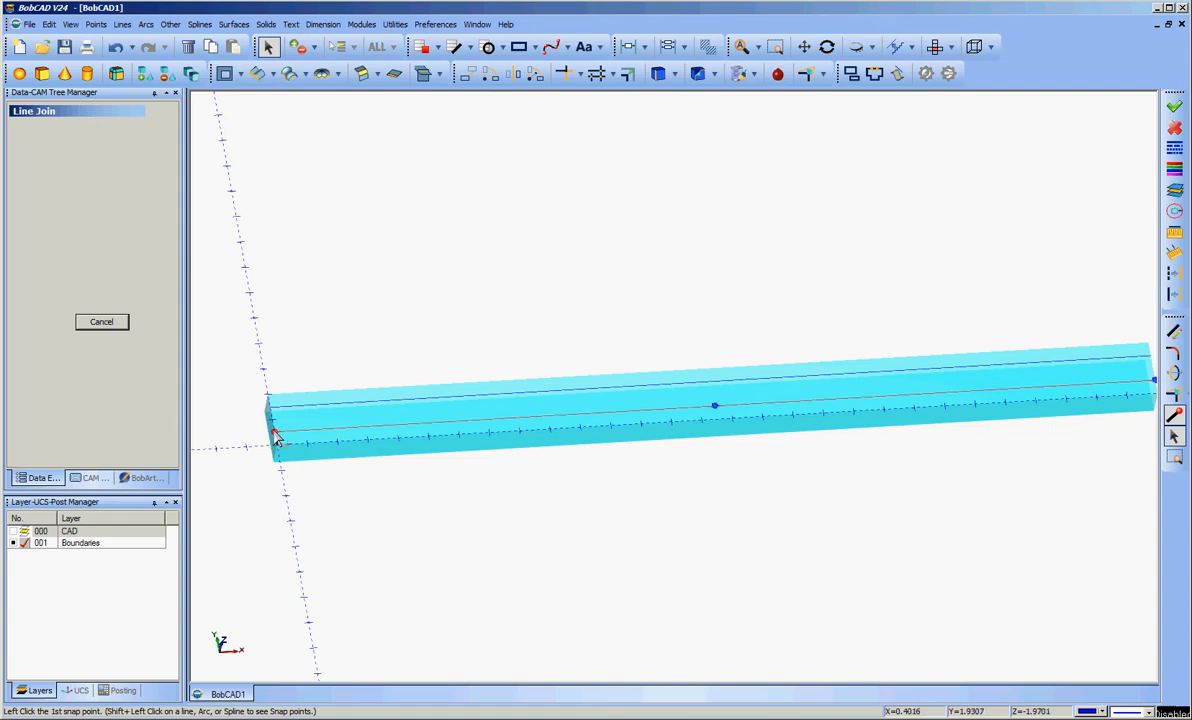
left_click(276, 432)
left_click(276, 408, "shift")
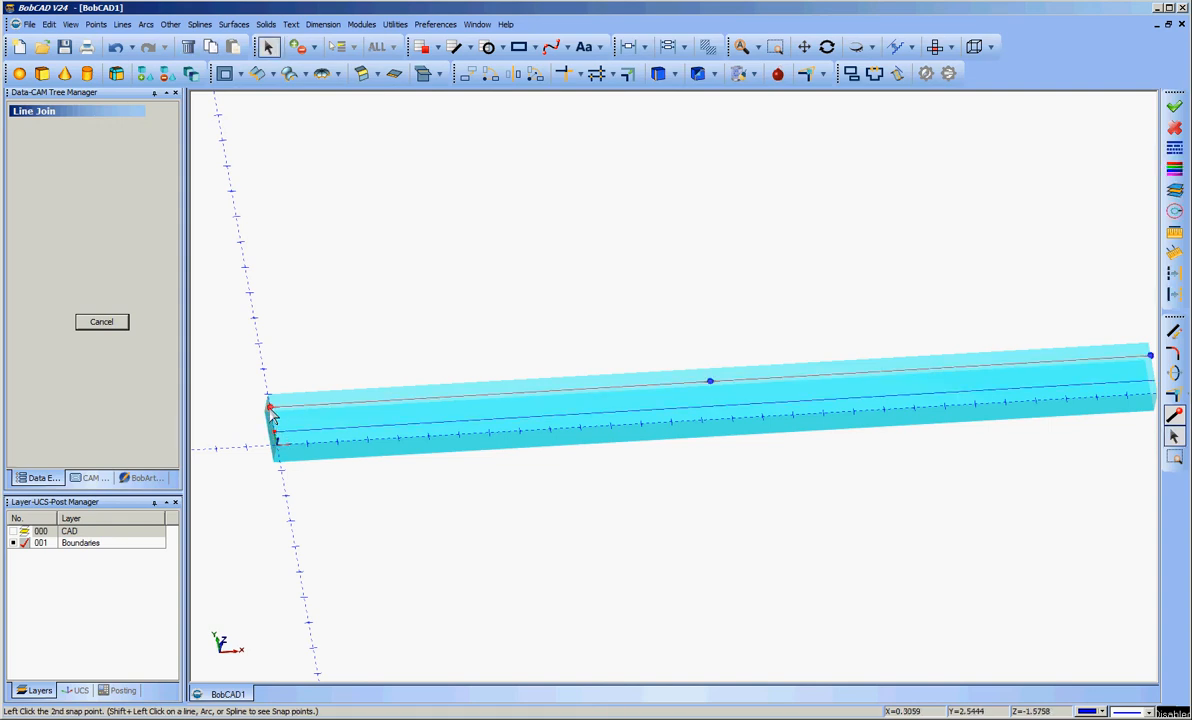
left_click(270, 407)
Close the groove rectangle with a Line Join between the two groove lines' endpoints at the far end.
scroll(942, 506, "down", 1)
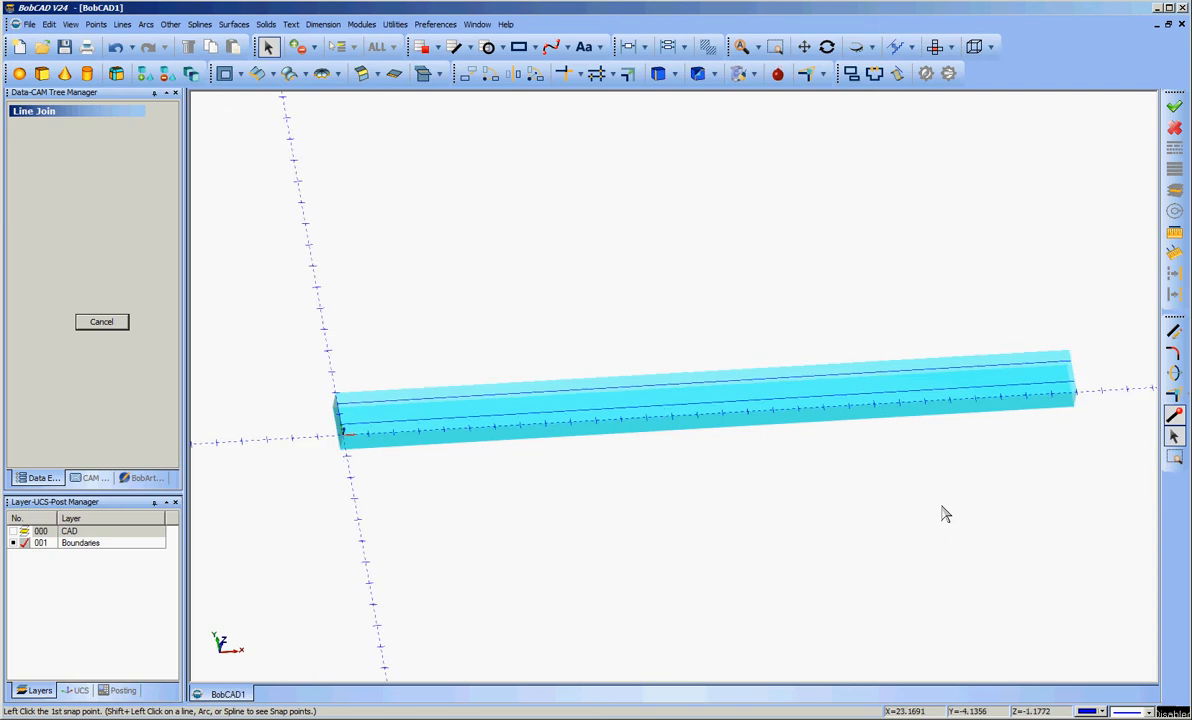
left_click(1071, 389, "shift")
left_click(1075, 380)
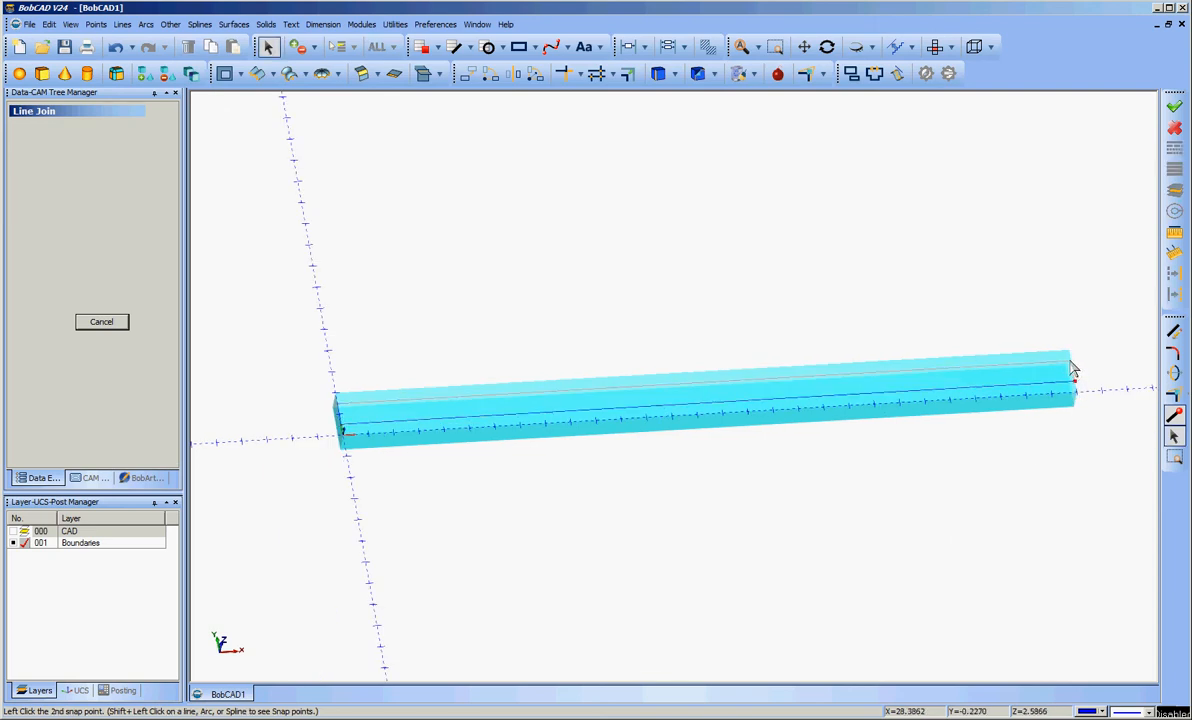
left_click(1071, 366, "shift")
left_click(1073, 363)
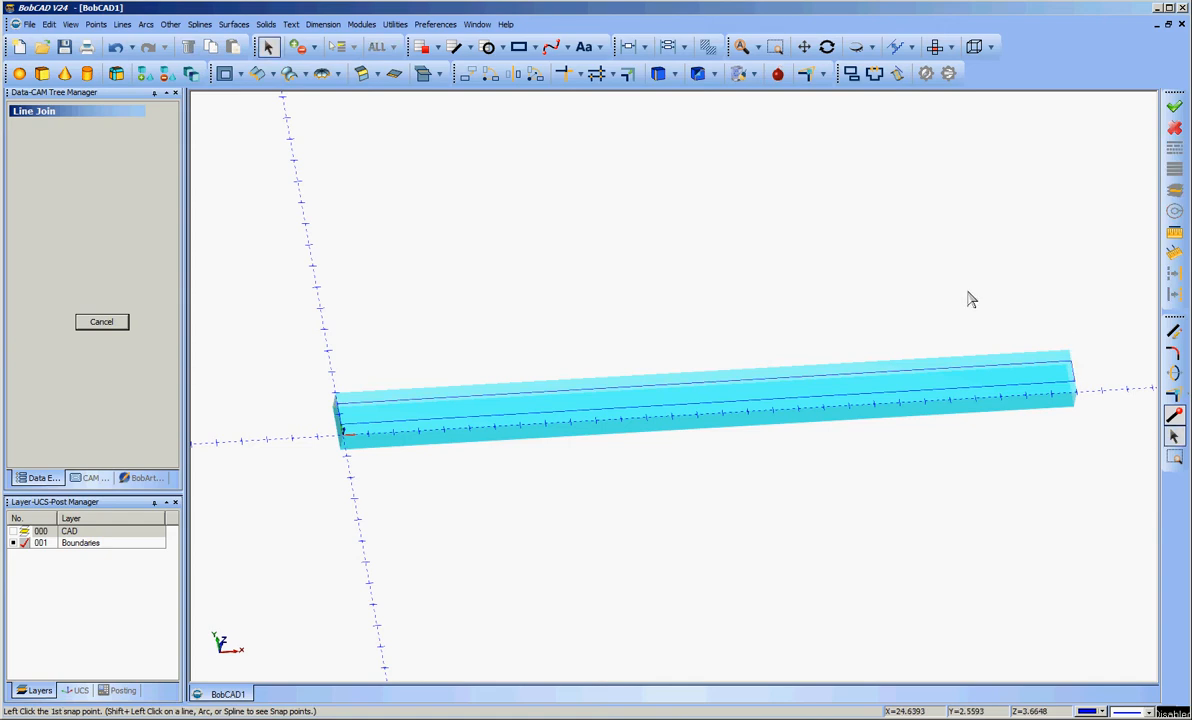
left_click(108, 321)
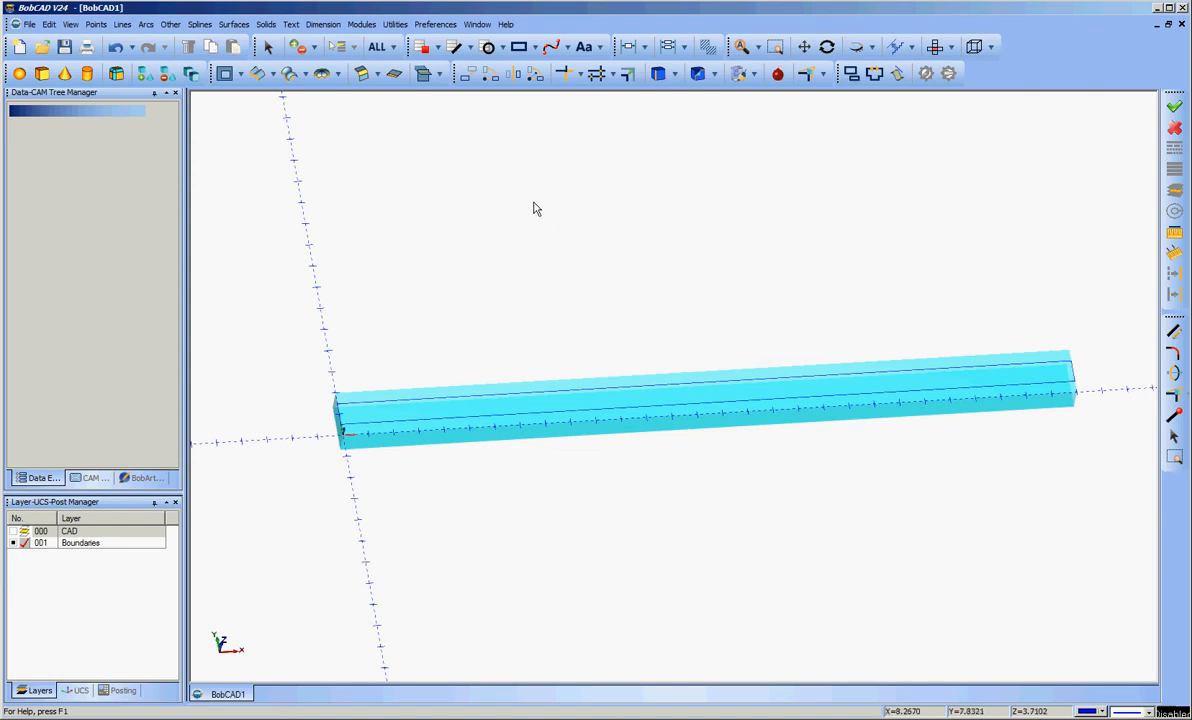
Translate the four lines of the groove rectangle by a delta of 2.0 in Z, with X and Y at 0.
left_click(467, 75)
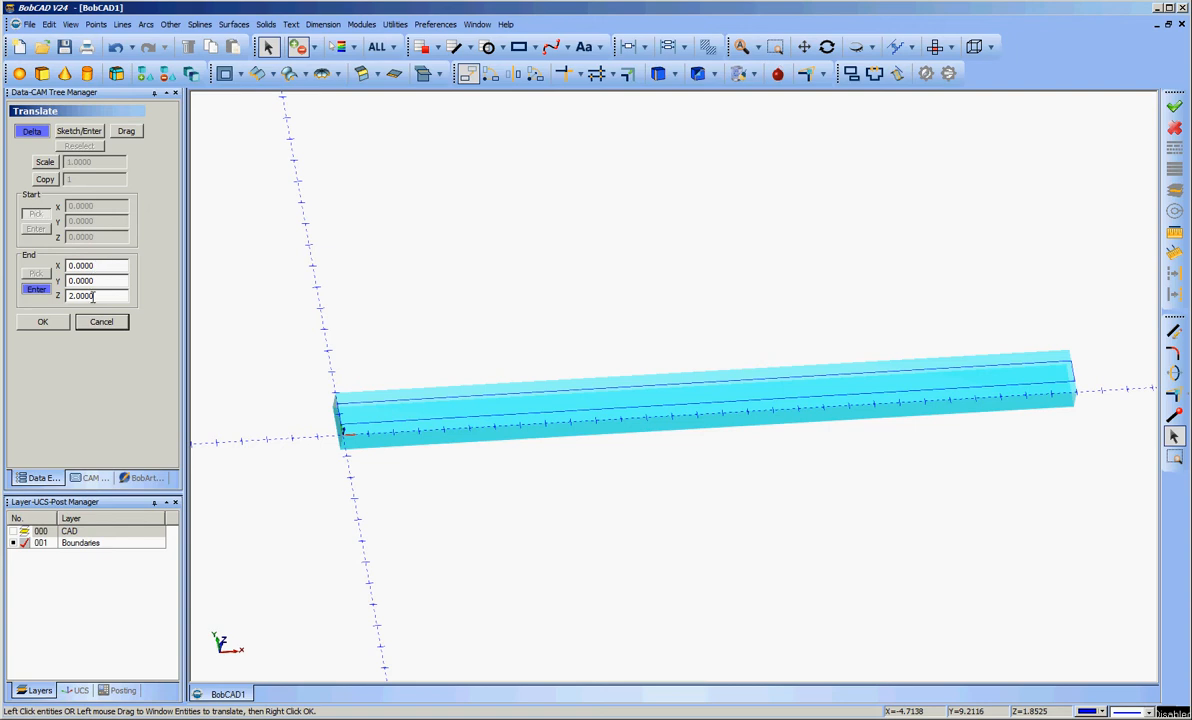
left_click_drag(93, 296, 47, 297)
key("BackSpace")
type("2")
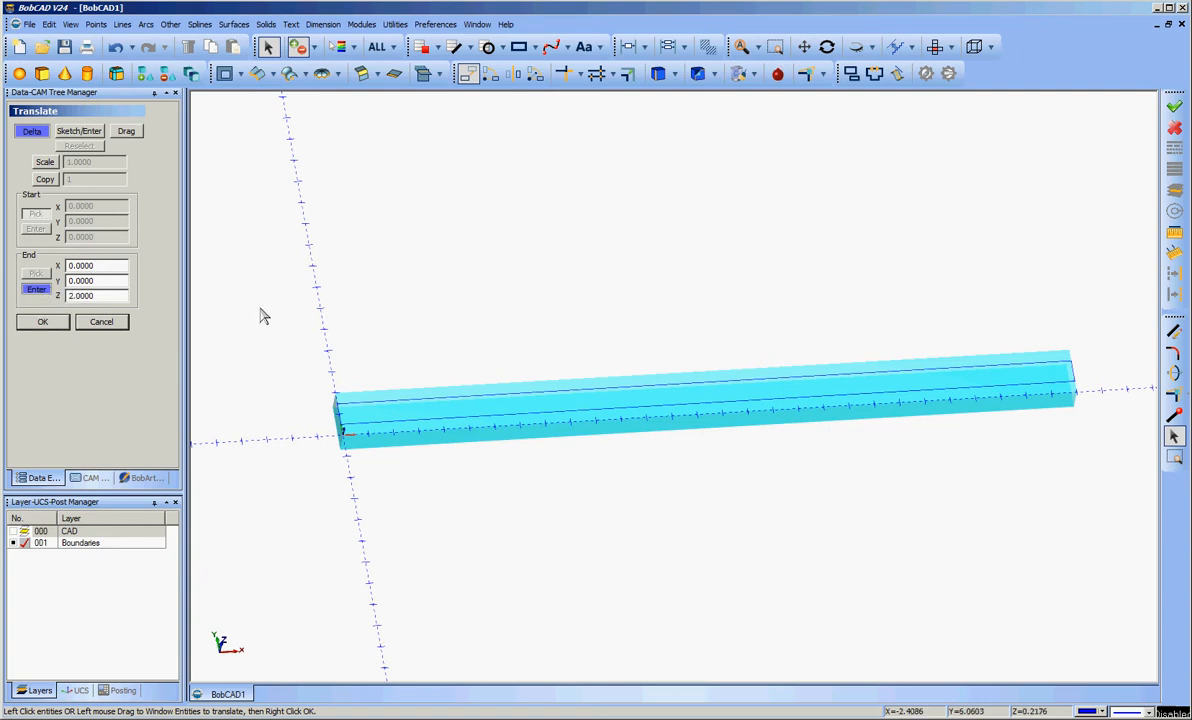
left_click_drag(260, 308, 1119, 470)
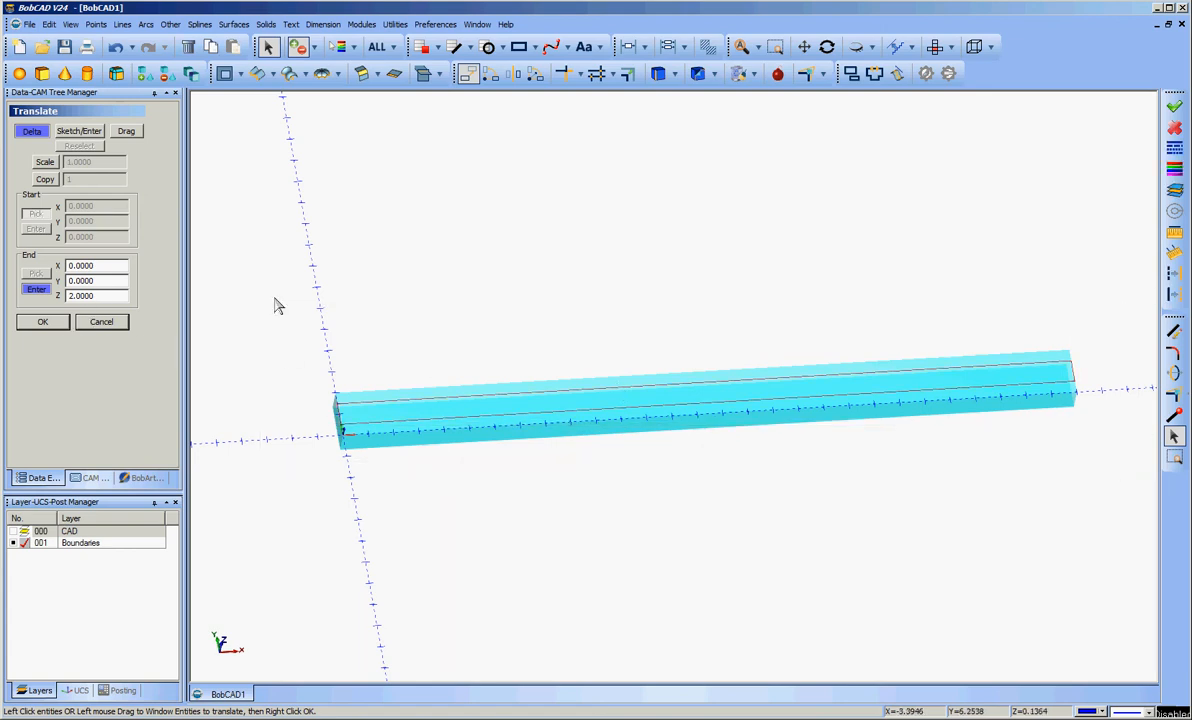
right_click(308, 209)
left_click(370, 222)
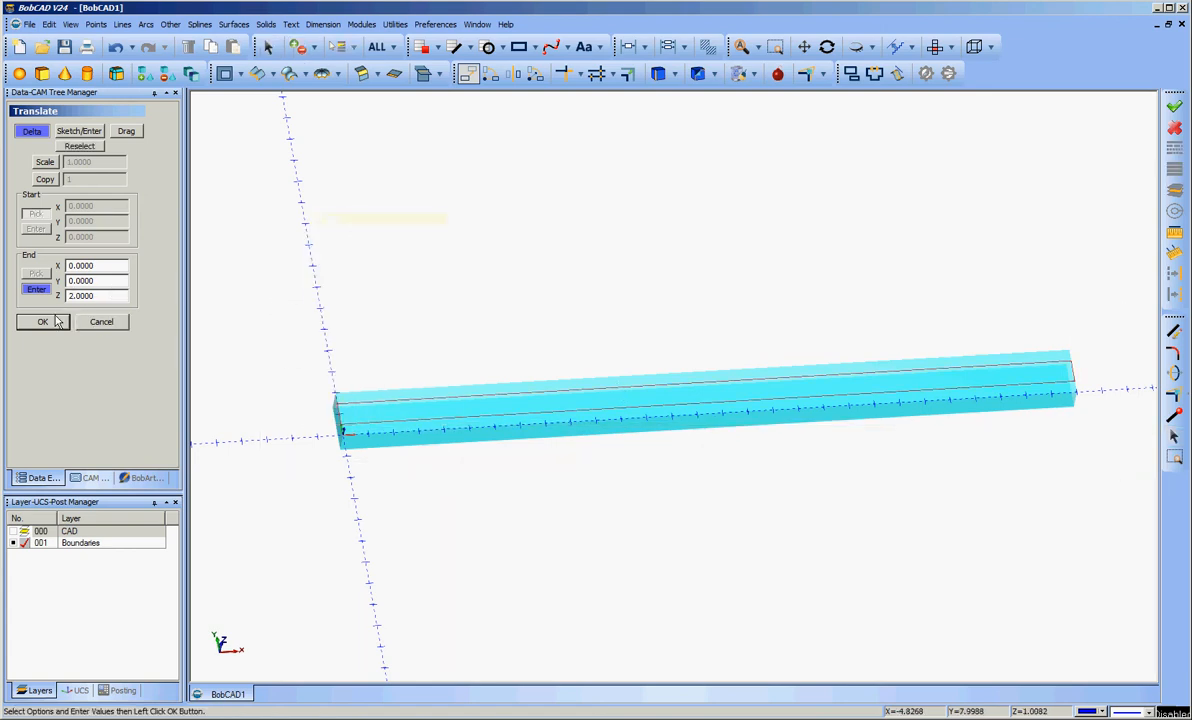
left_click(43, 322)
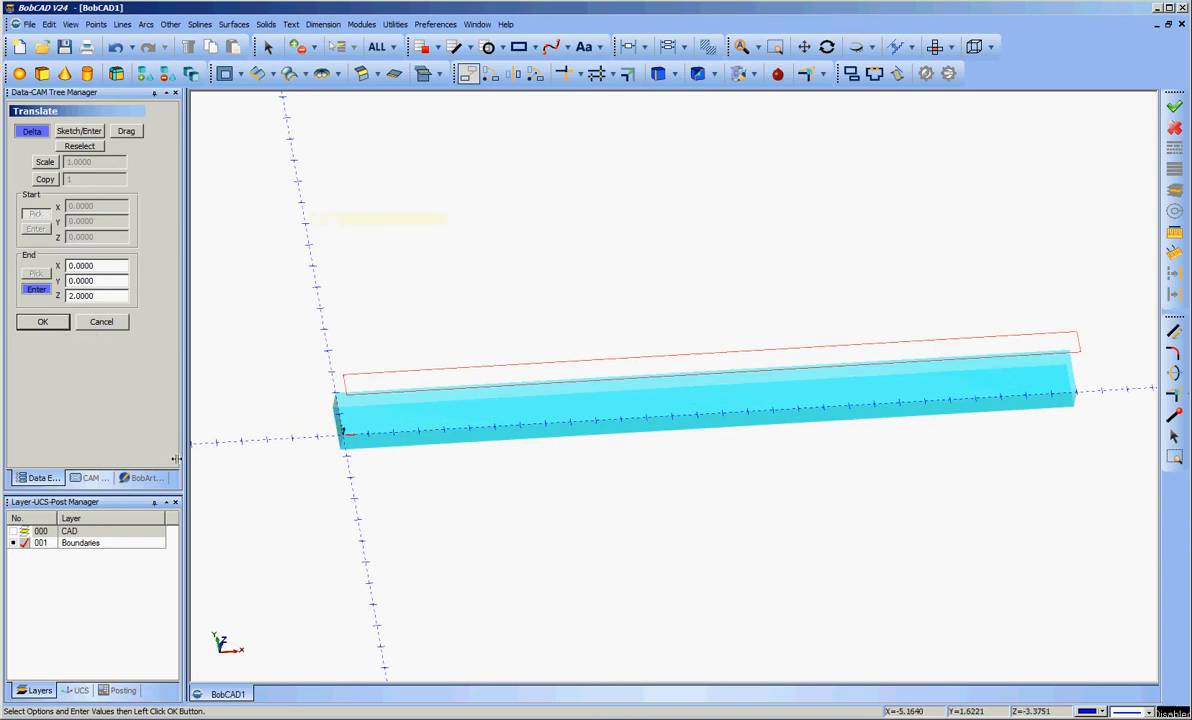
Make the CAD layer visible again and leave the Translate command to view the raised boundary above the part.
left_click(14, 533)
mouse_move(666, 280)
middle_mouse_down()
mouse_move(688, 281)
mouse_move(689, 269)
mouse_move(644, 271)
middle_mouse_up()
left_click(101, 321)
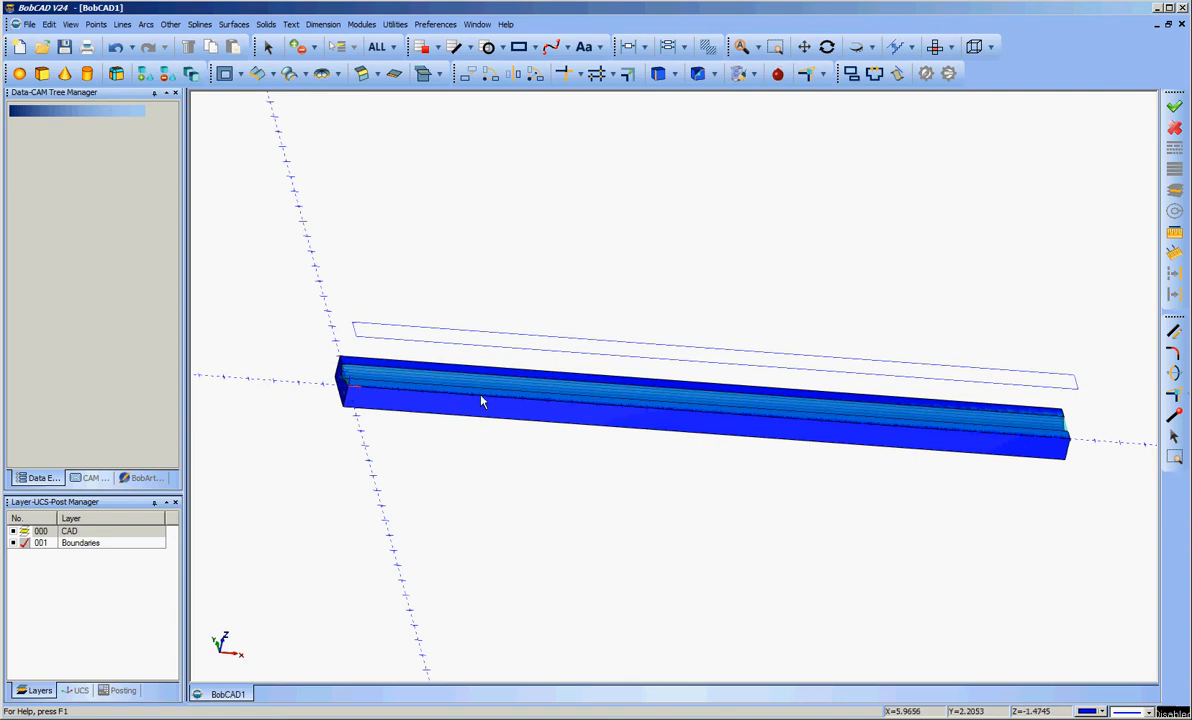
middle_click_drag(431, 508, 516, 524)
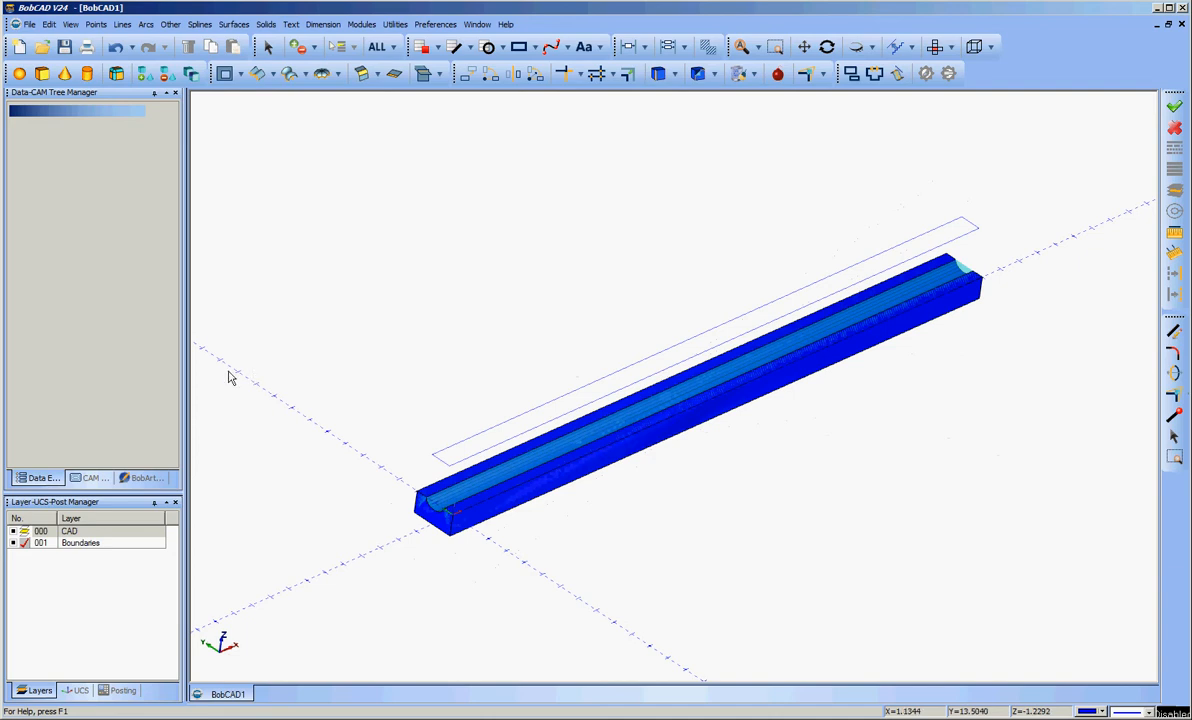
Start a Mill 3 Axis operation on the Milling Stock with Z Level Rough as the feature type.
left_click(92, 478)
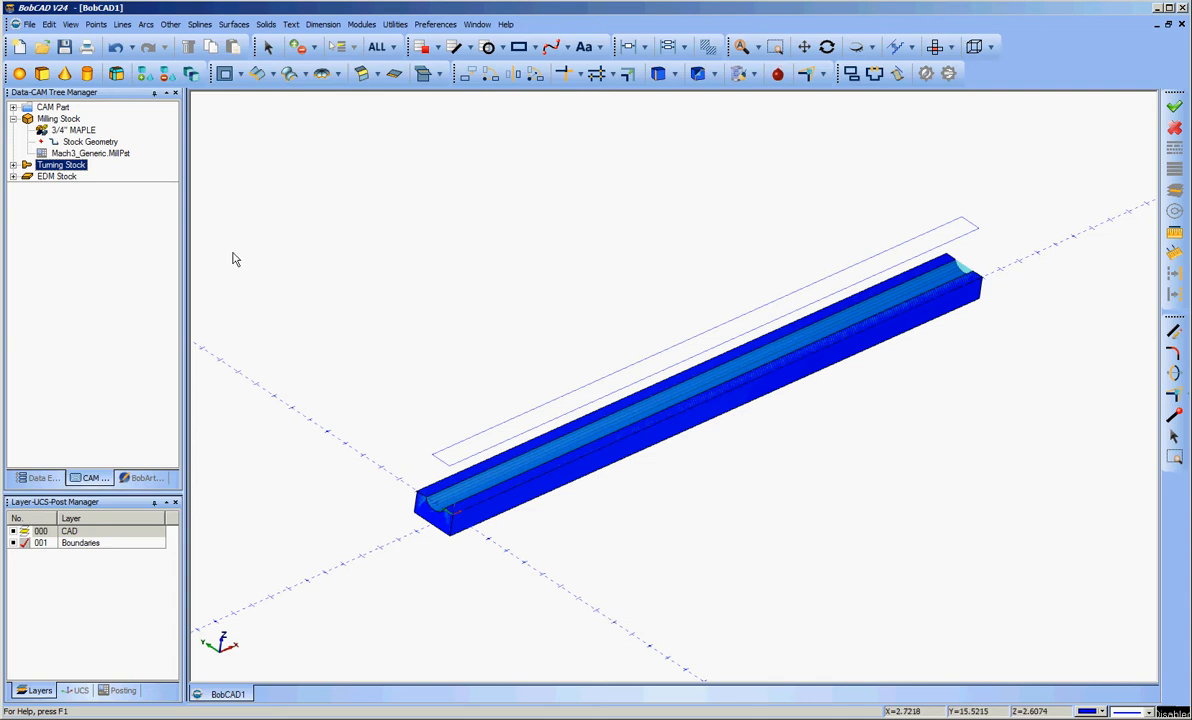
left_click(56, 120)
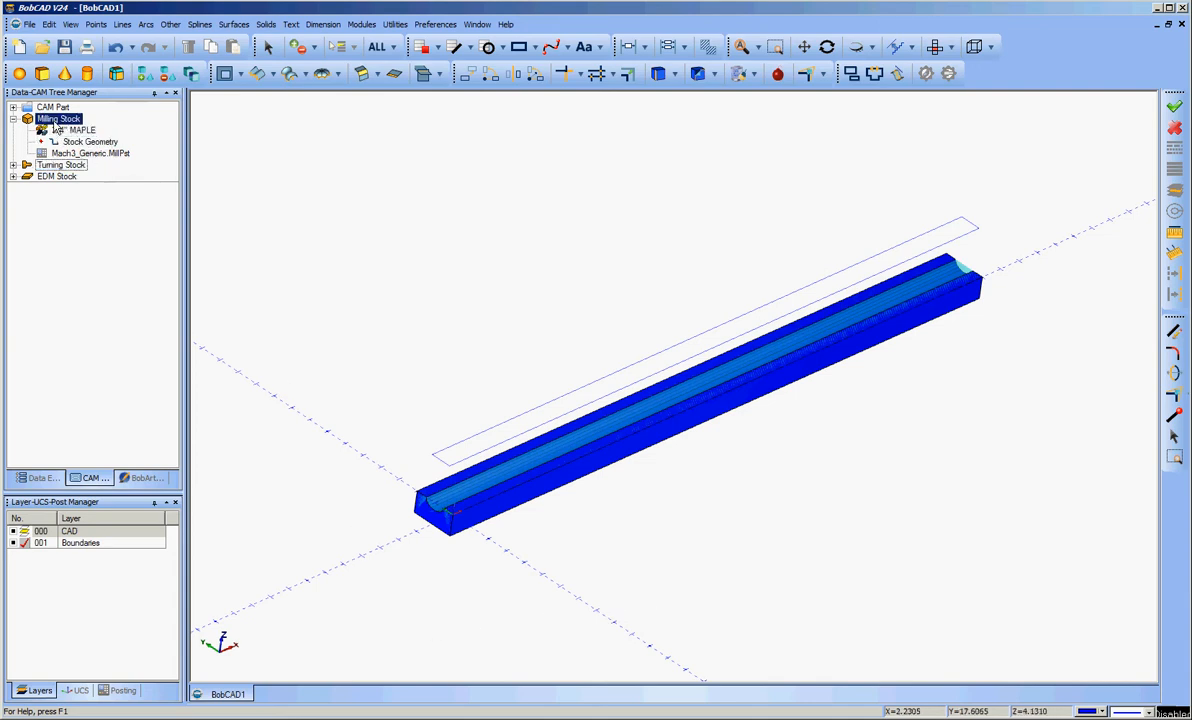
right_click(56, 122)
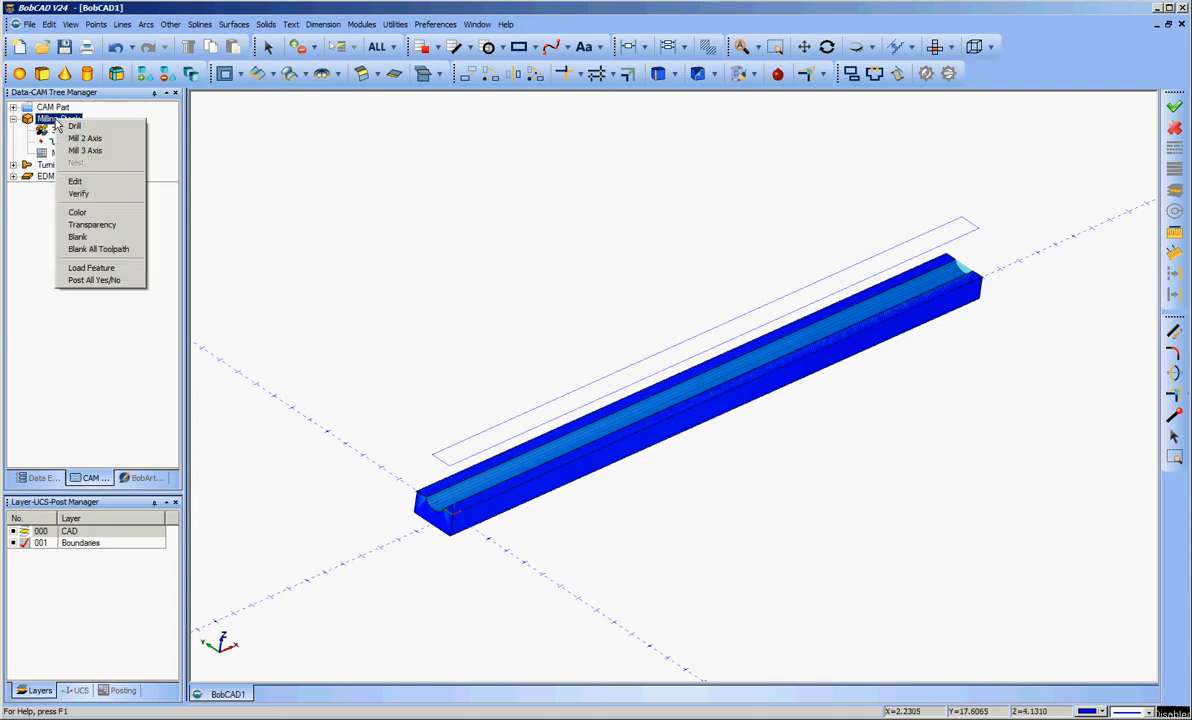
left_click(152, 152)
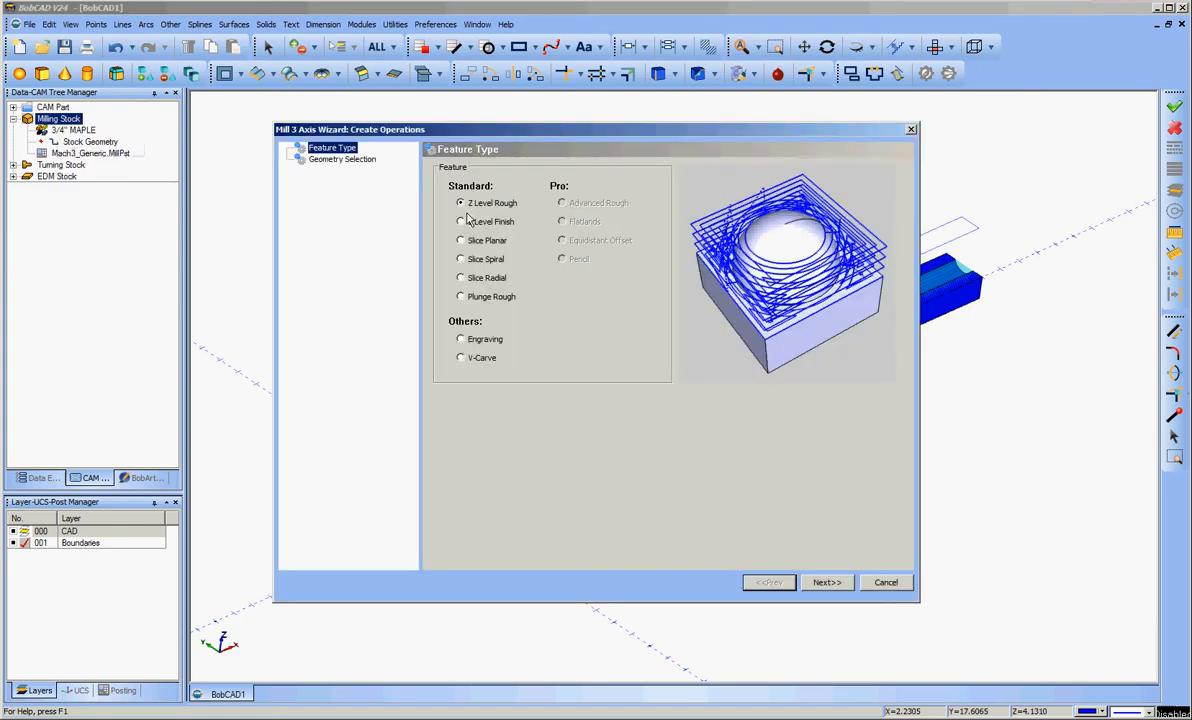
left_click(828, 584)
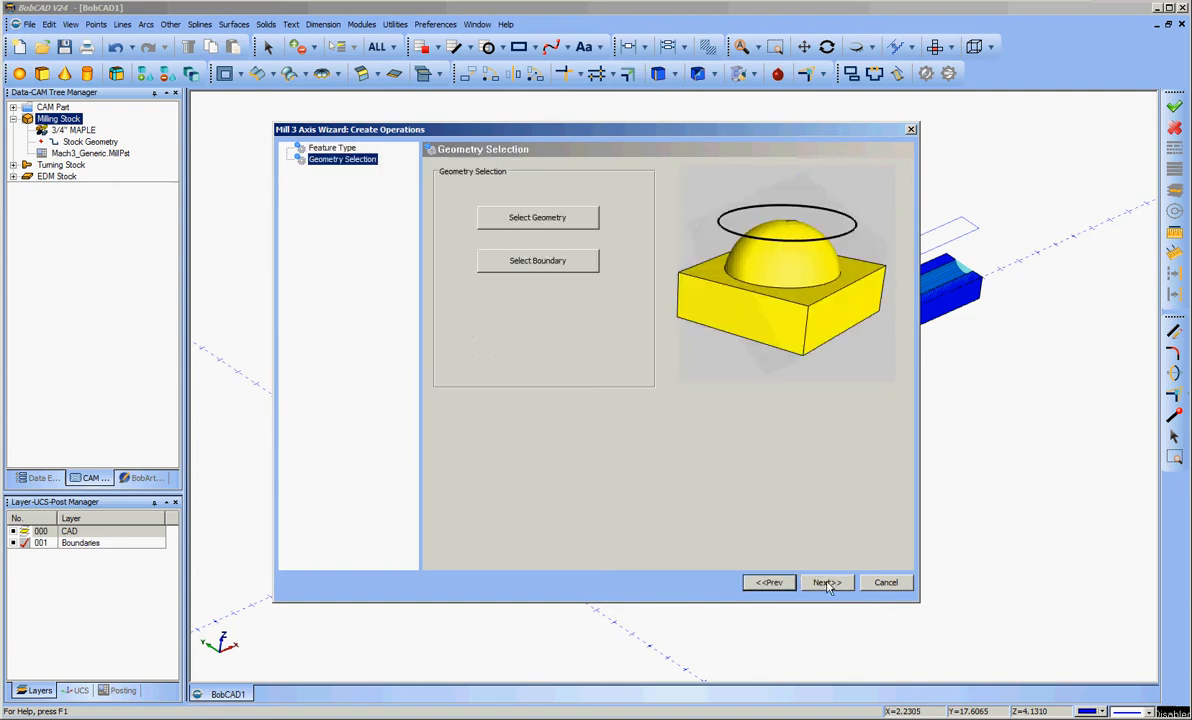
Assign the whole part as the feature's machining geometry, leaving the boundary rectangle out of the selection.
left_click(536, 223)
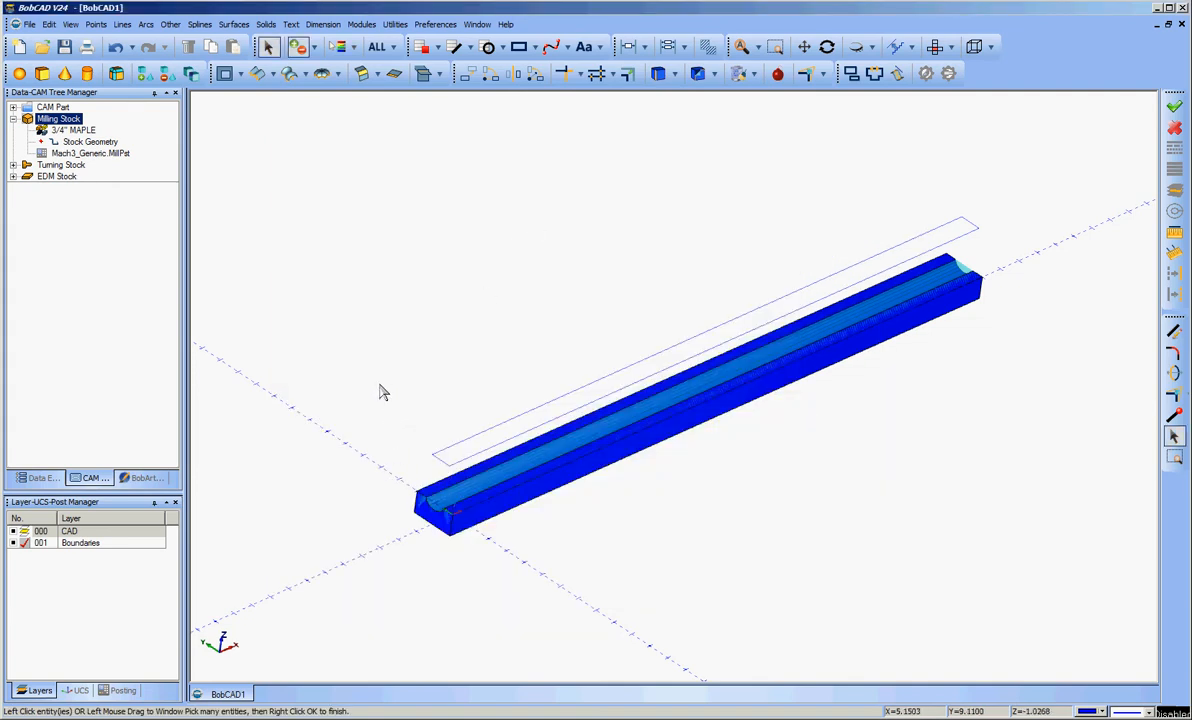
left_click_drag(289, 226, 1045, 568)
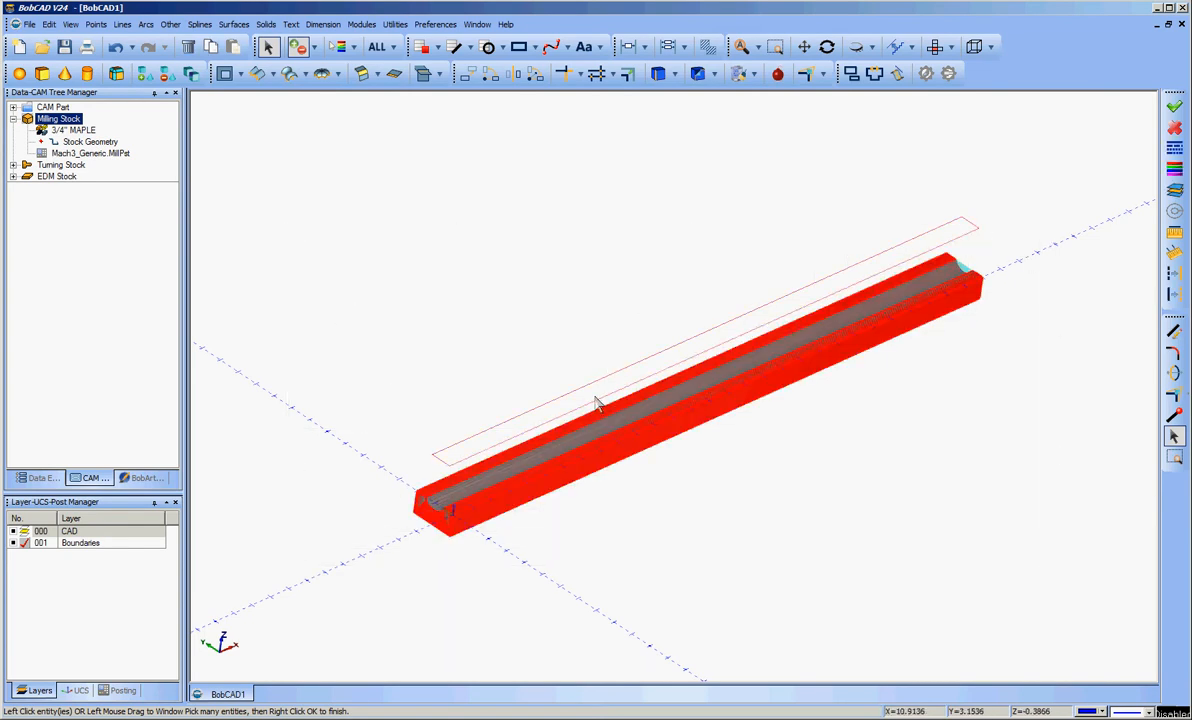
left_click(463, 446)
right_click(393, 248)
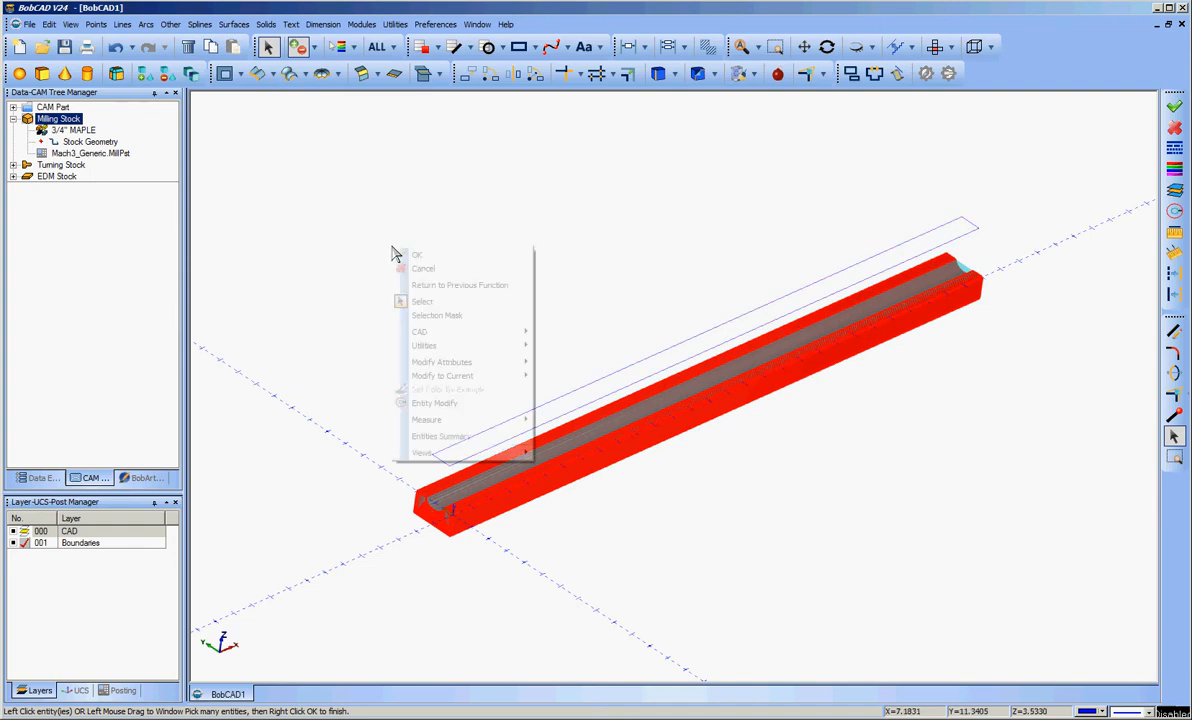
left_click(418, 255)
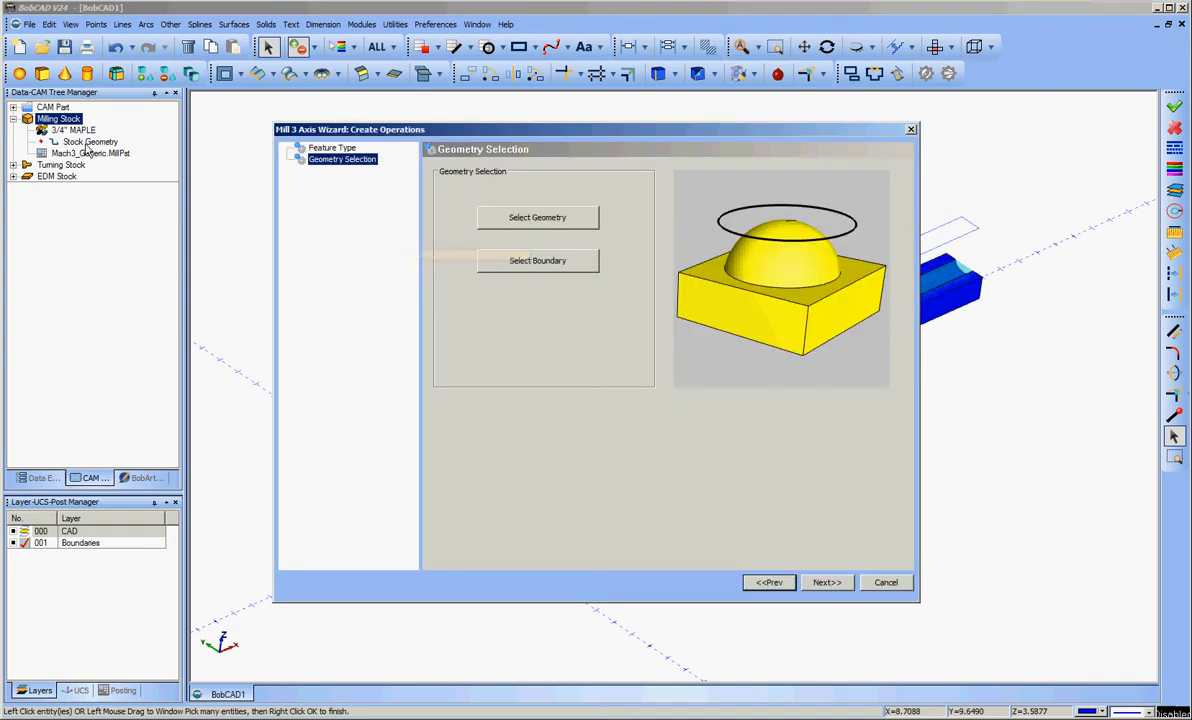
Assign the raised rectangle above the groove as the roughing boundary and continue to the feature parameters.
left_click(505, 258)
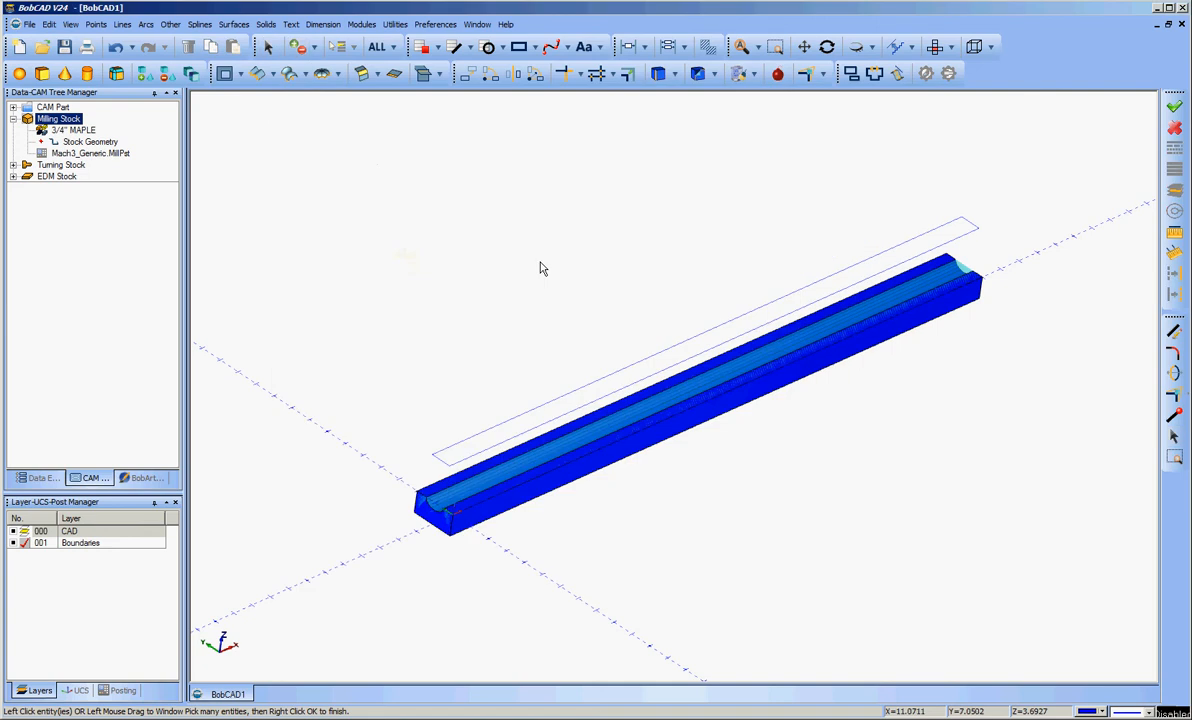
left_click(495, 430)
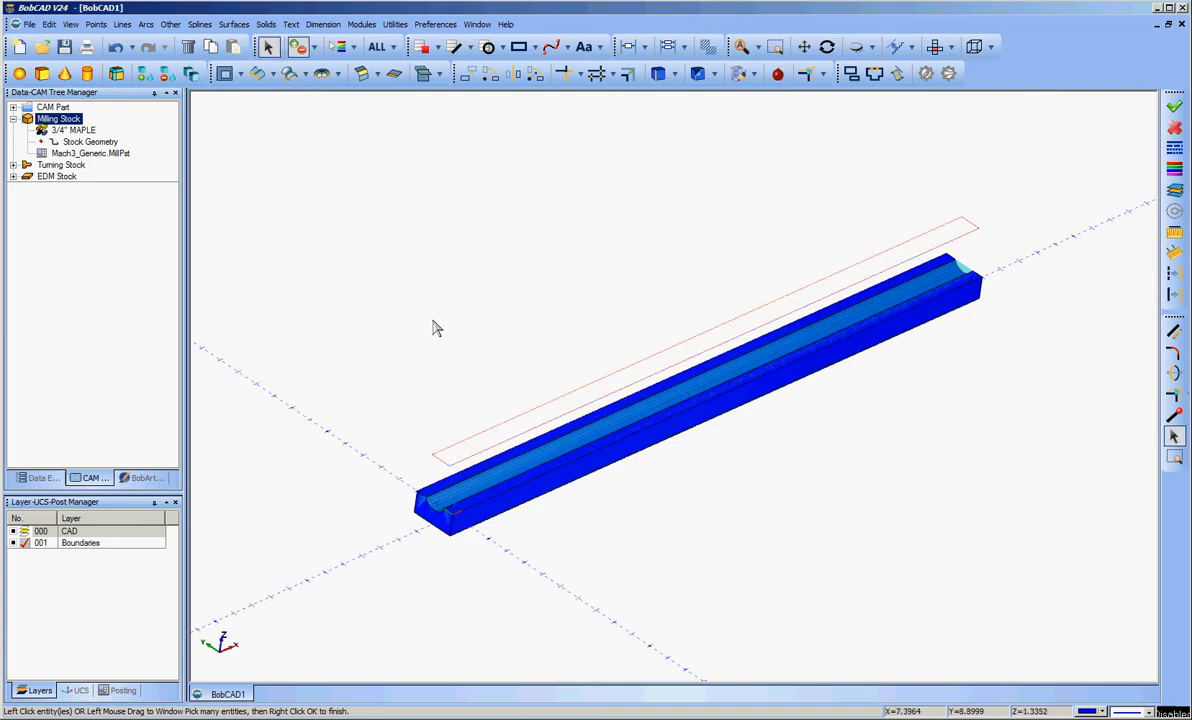
right_click(426, 294)
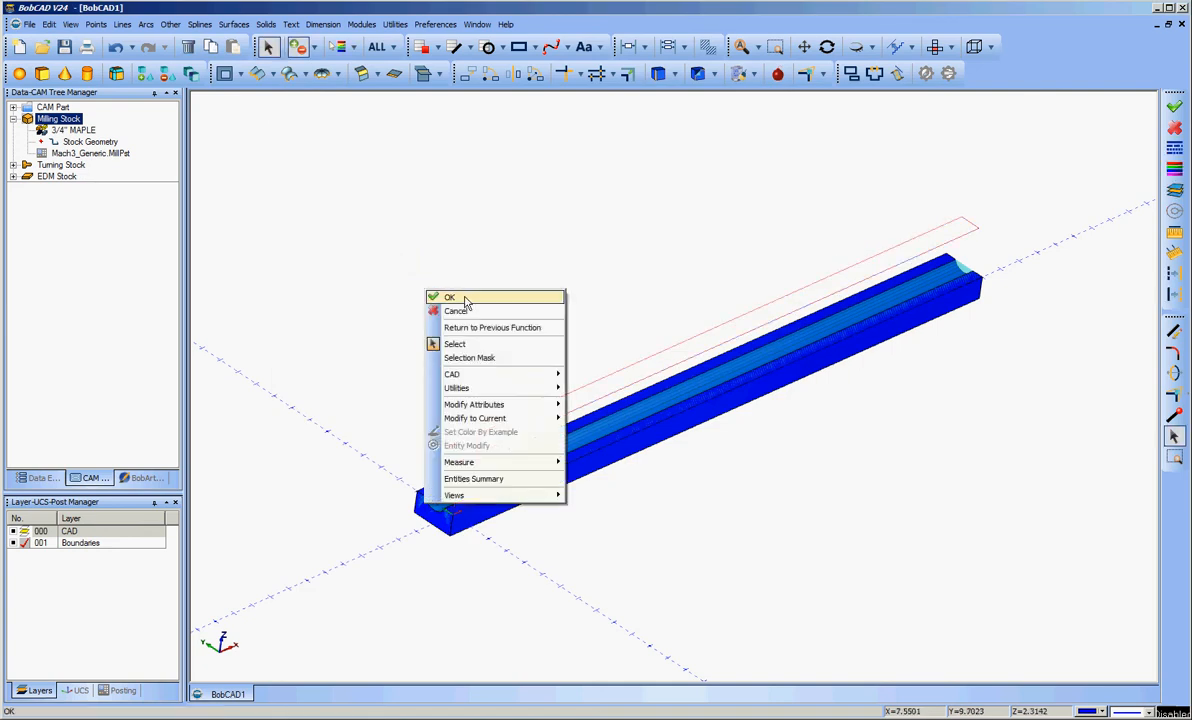
left_click(464, 299)
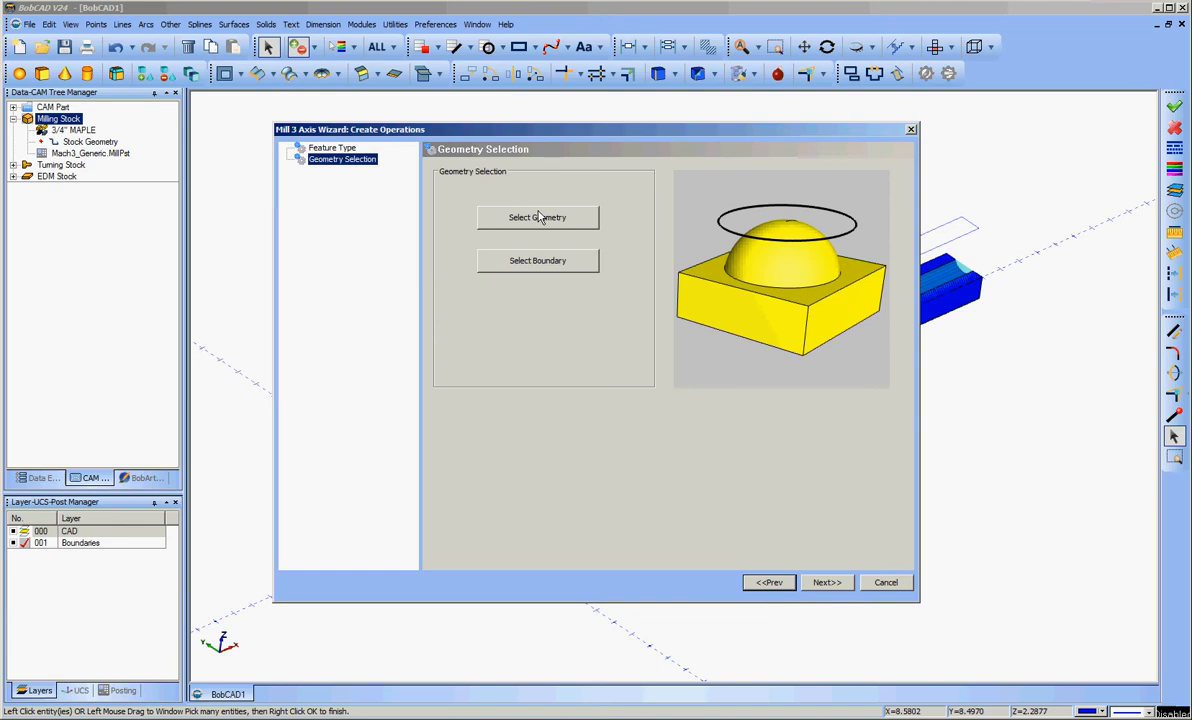
left_click(826, 584)
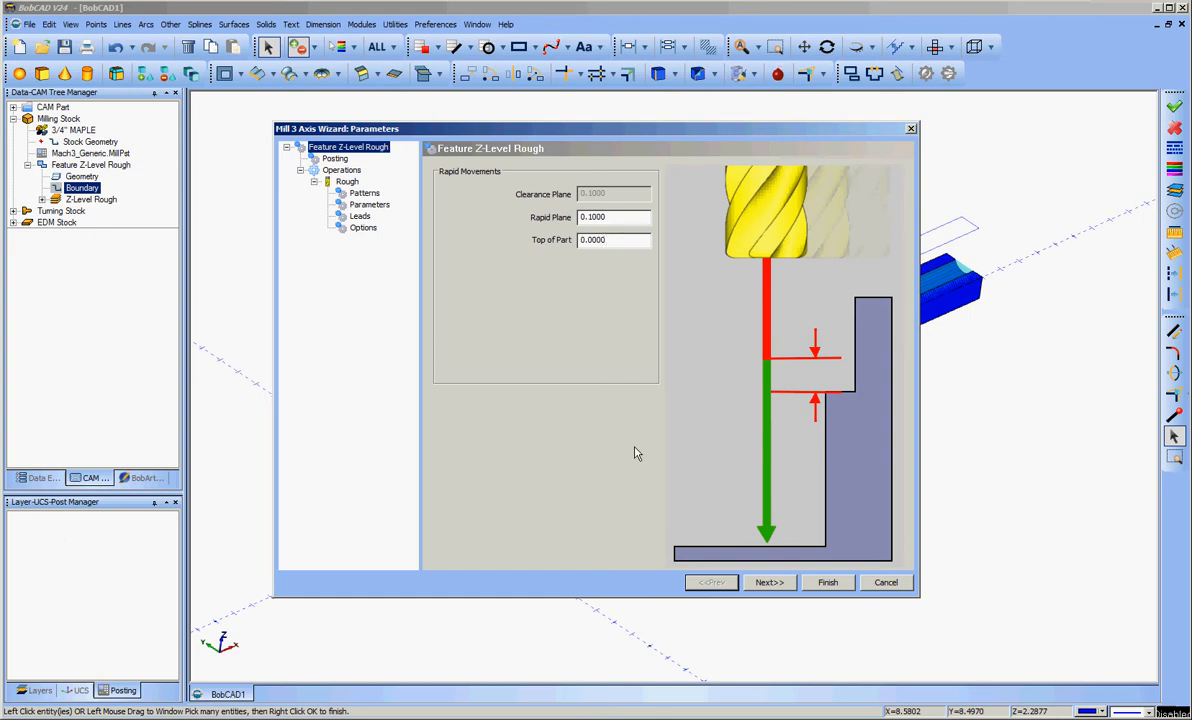
Keep the default rapid and posting settings and choose roughing end mill number 5, 0.25 diameter with zero corner radius, from the tool library.
left_click(769, 582)
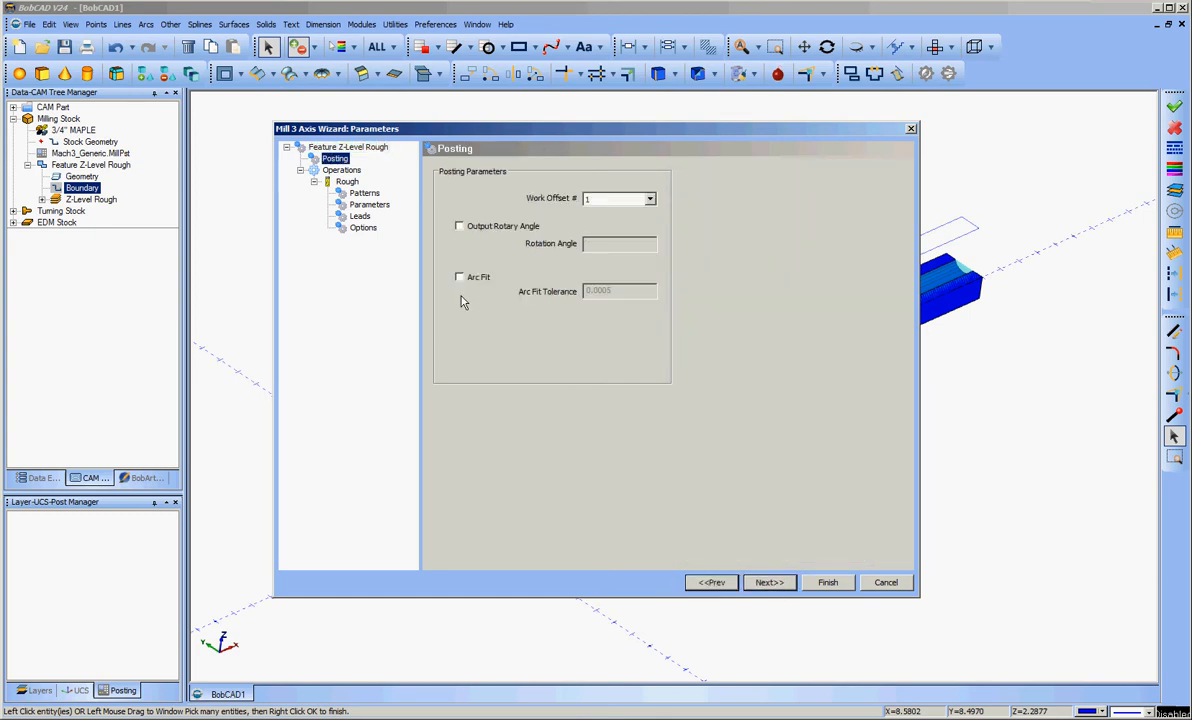
left_click(778, 585)
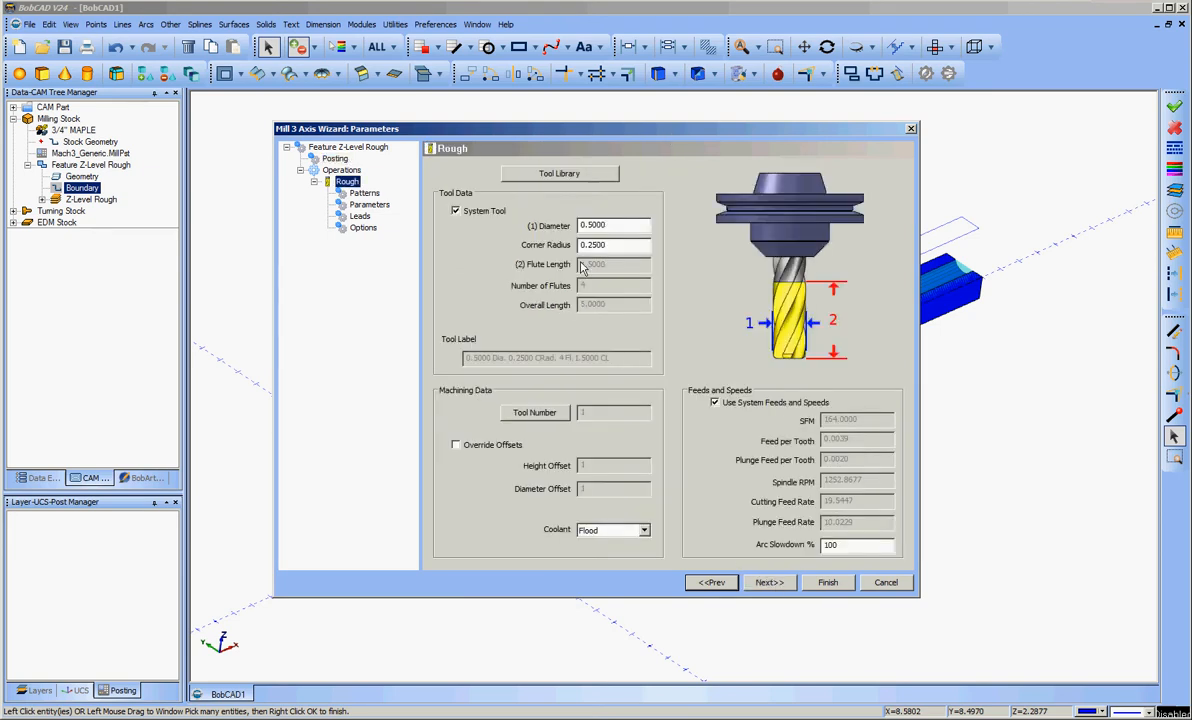
left_click(537, 176)
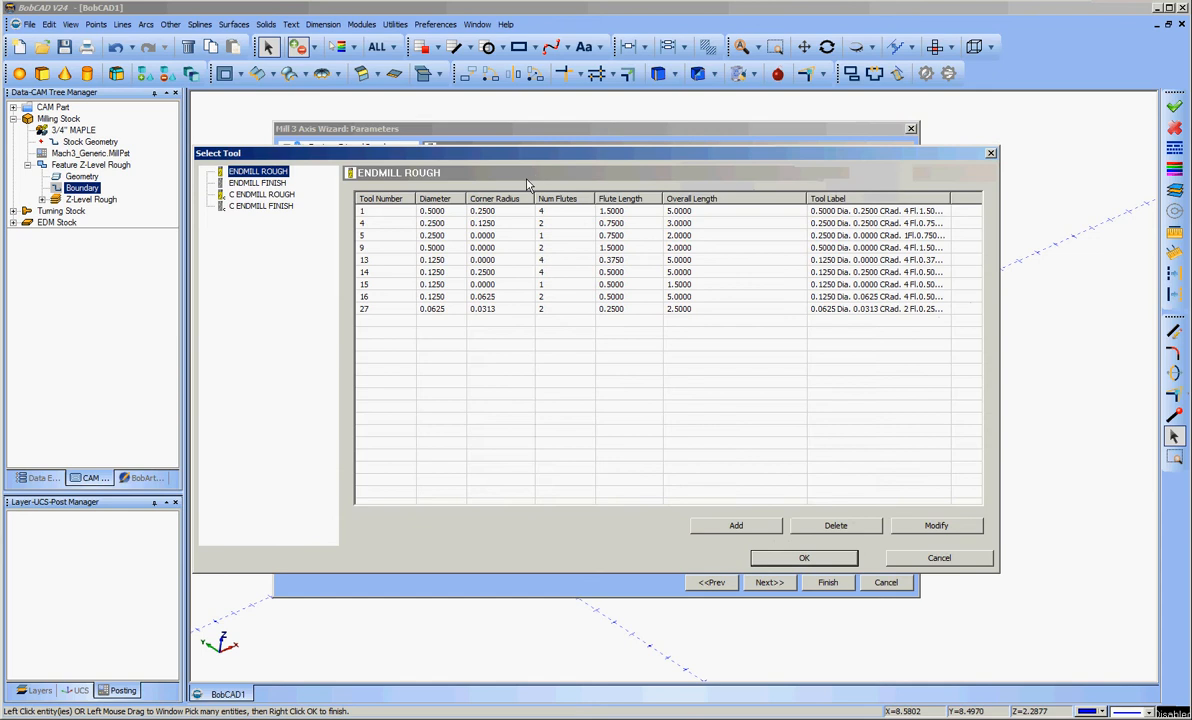
left_click(493, 237)
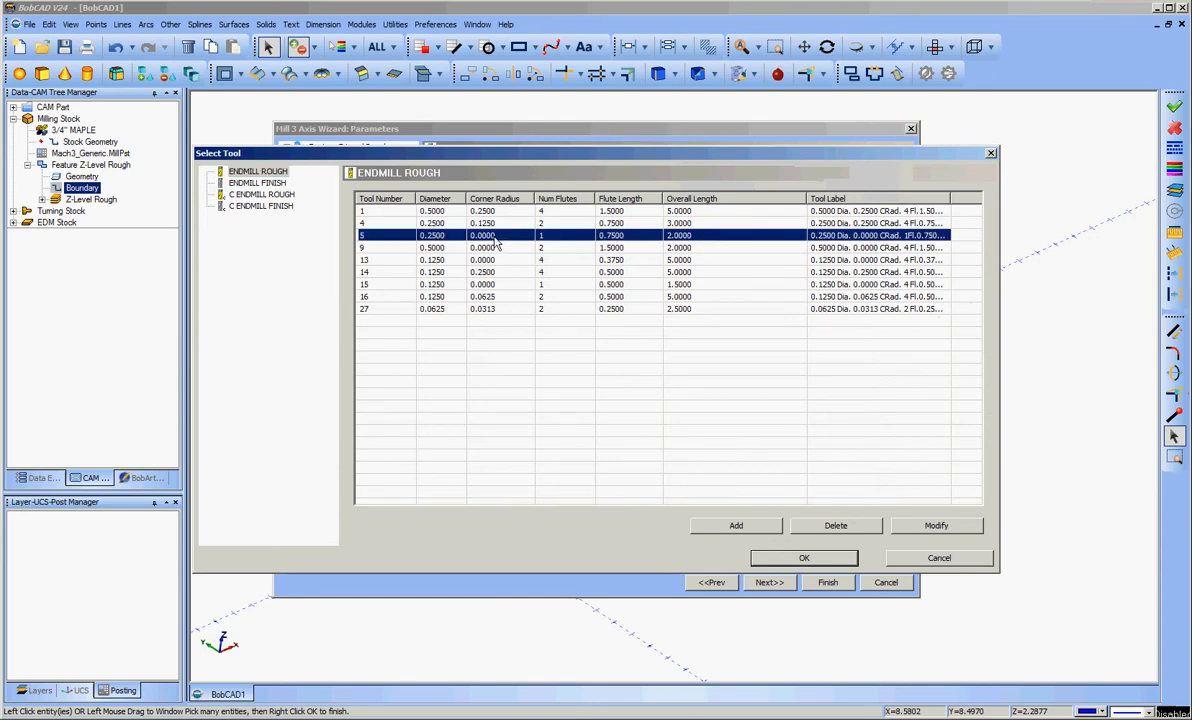
left_click(804, 558)
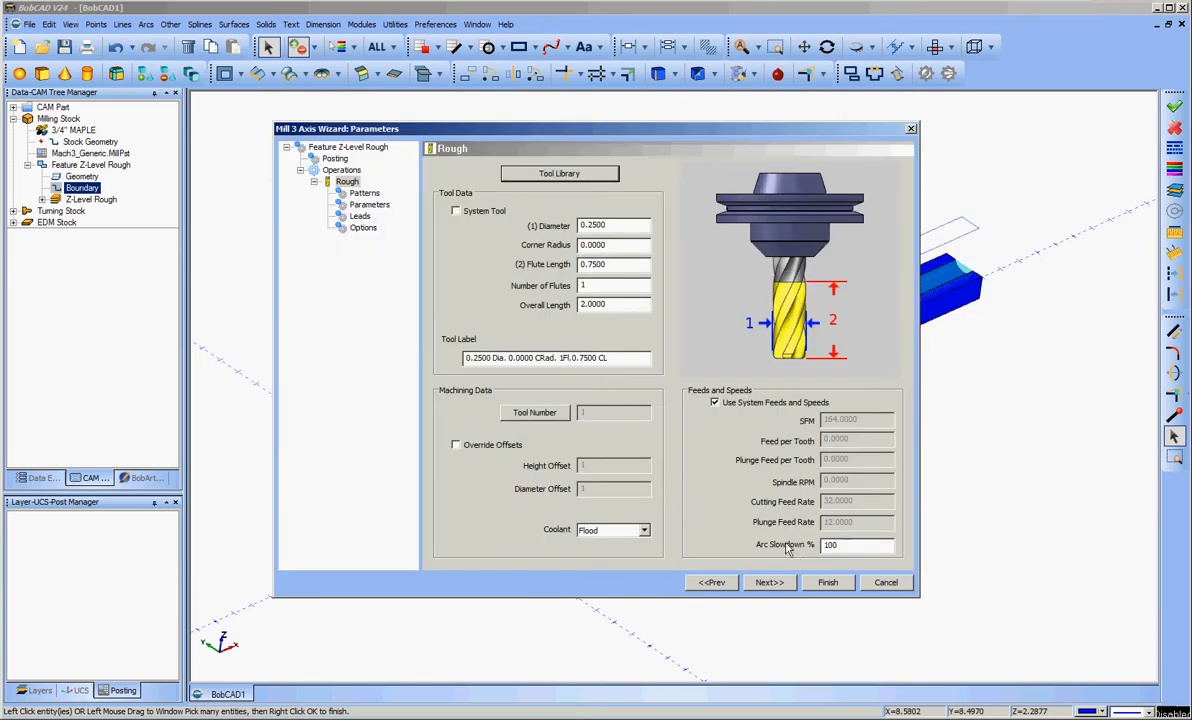
Turn off the system feeds and speeds and replace the cutting and plunge feed rates for the roughing tool.
left_click(714, 402)
left_click_drag(864, 502, 796, 506)
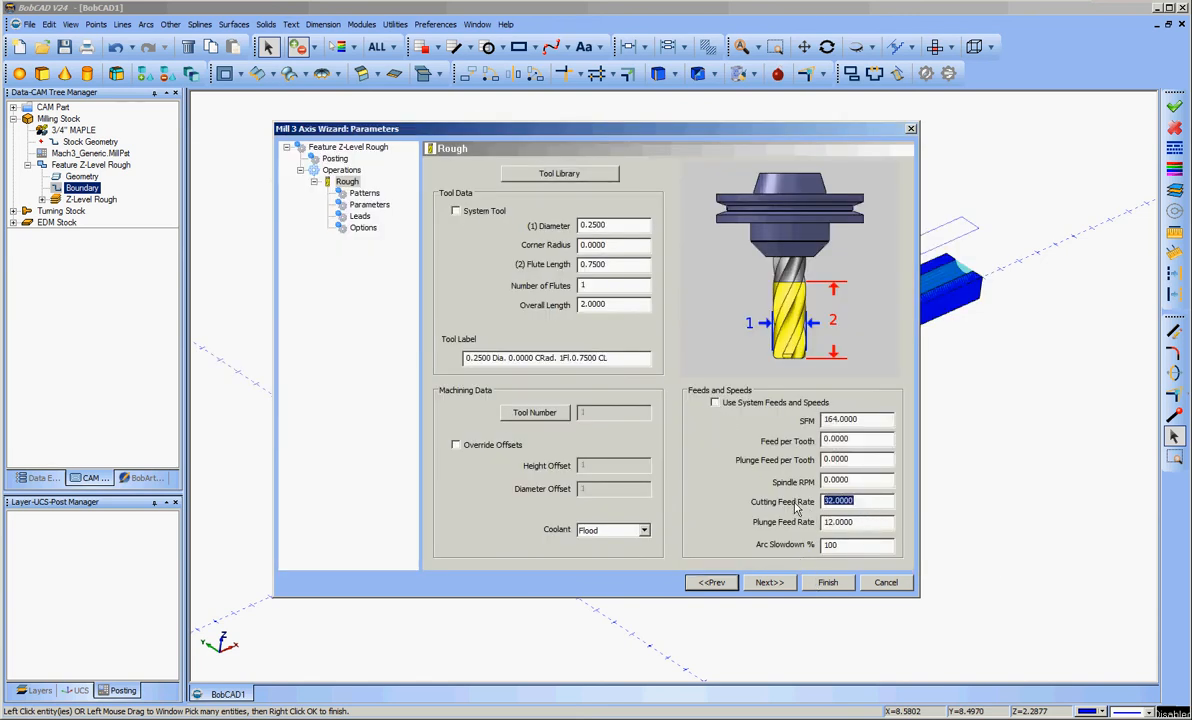
key("BackSpace")
left_click_drag(863, 522, 785, 521)
key("BackSpace")
left_click(778, 586)
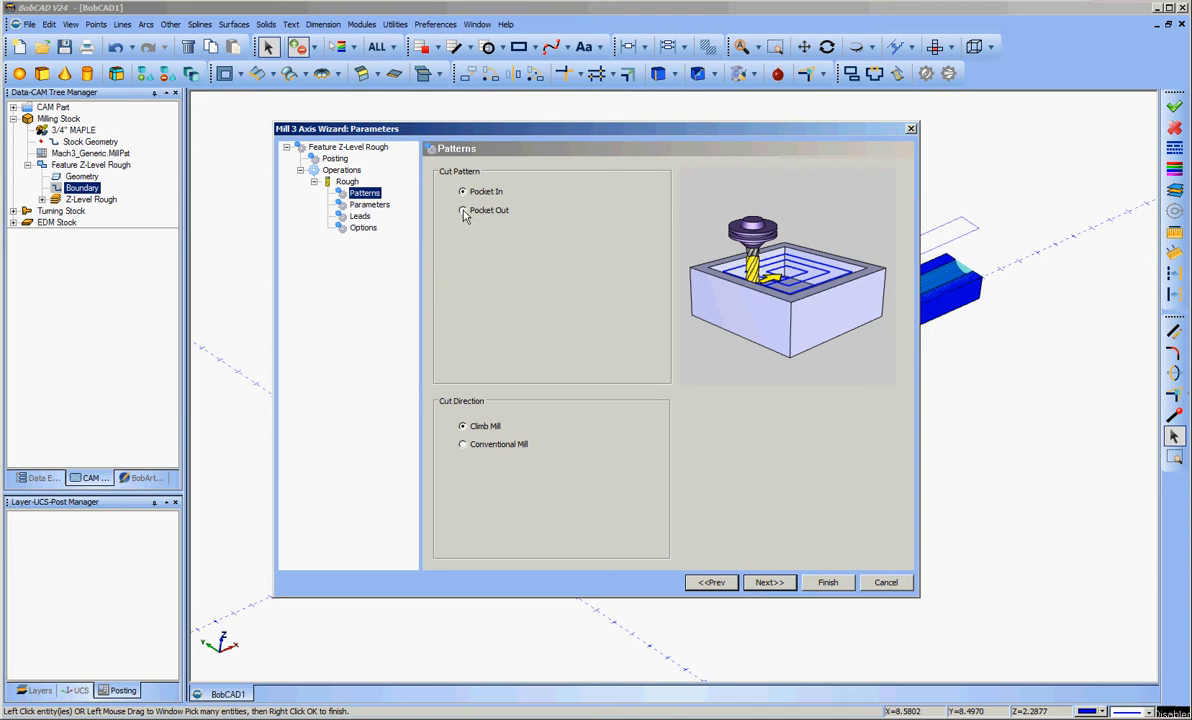
Keep the Pocket In climb-mill pattern, set the XYZ allowance to 0.03, and enable Top of Job at 0.0000.
left_click(768, 583)
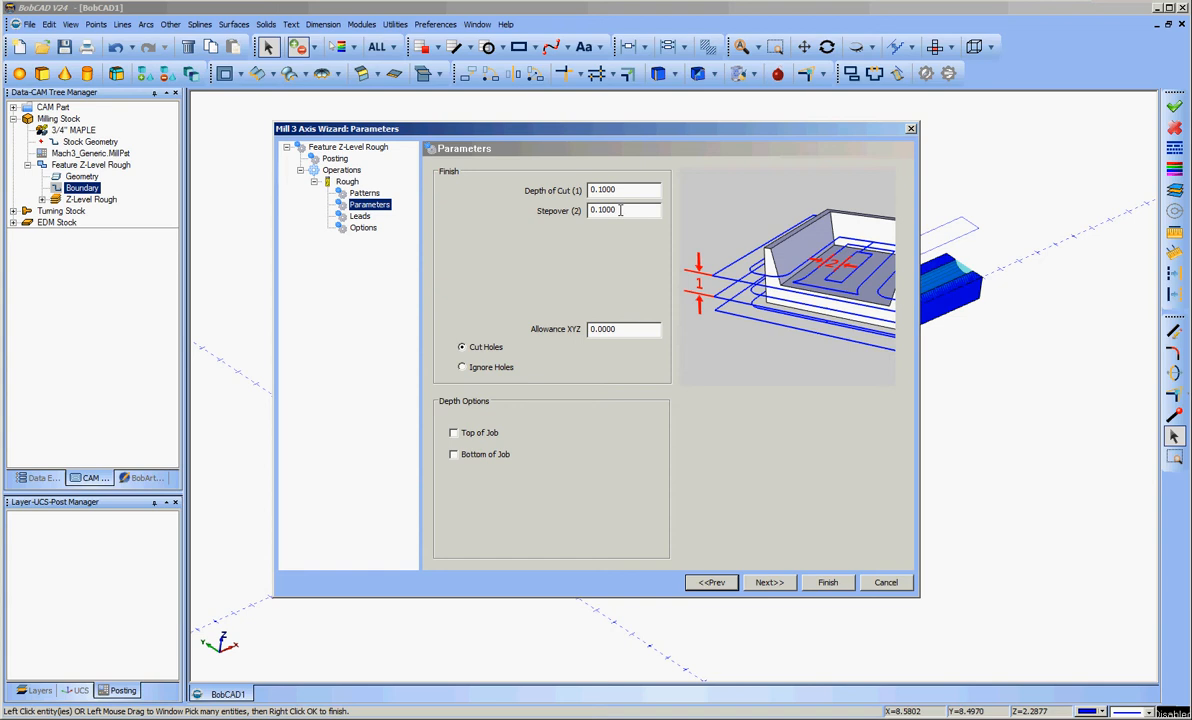
left_click_drag(603, 329, 630, 329)
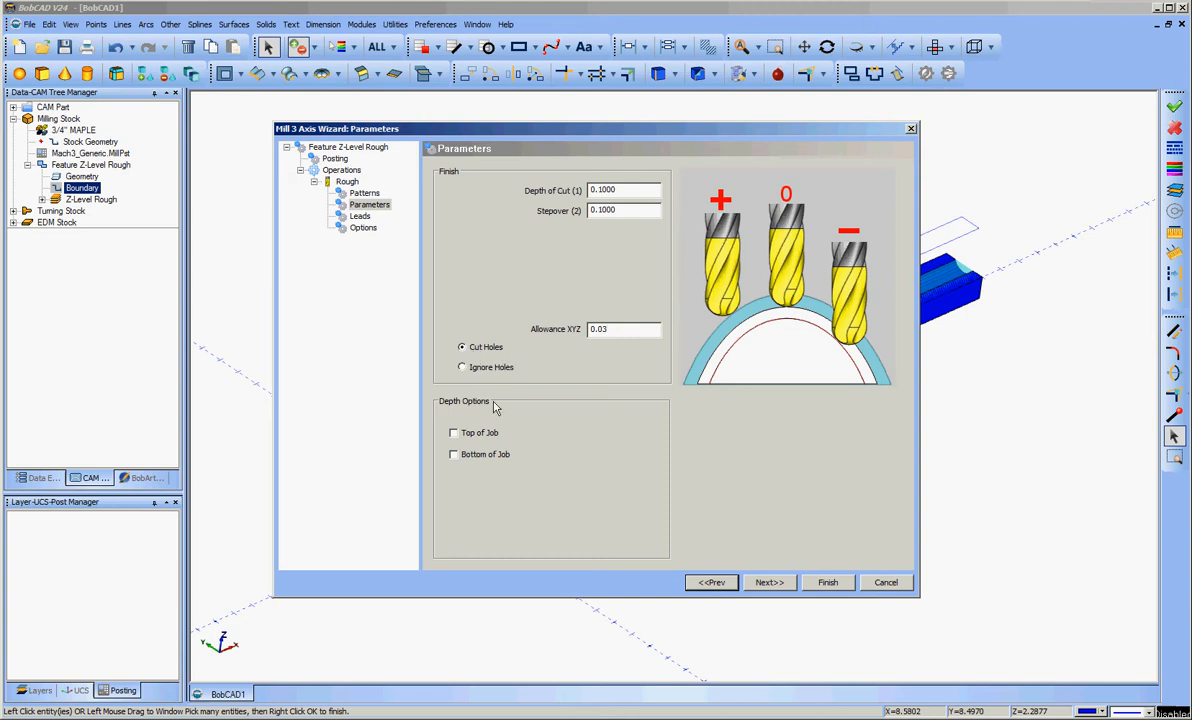
left_click(453, 433)
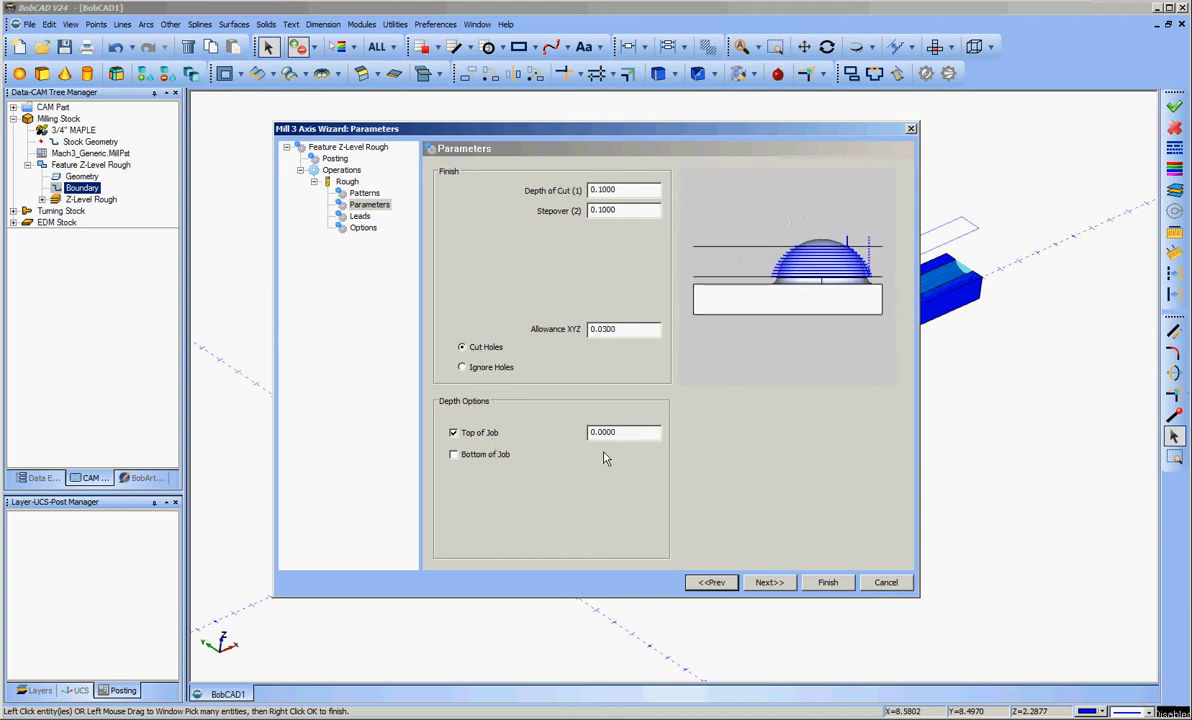
Finish the roughing setup with Plunge entry, All toolpath output and By Area processing.
left_click(770, 582)
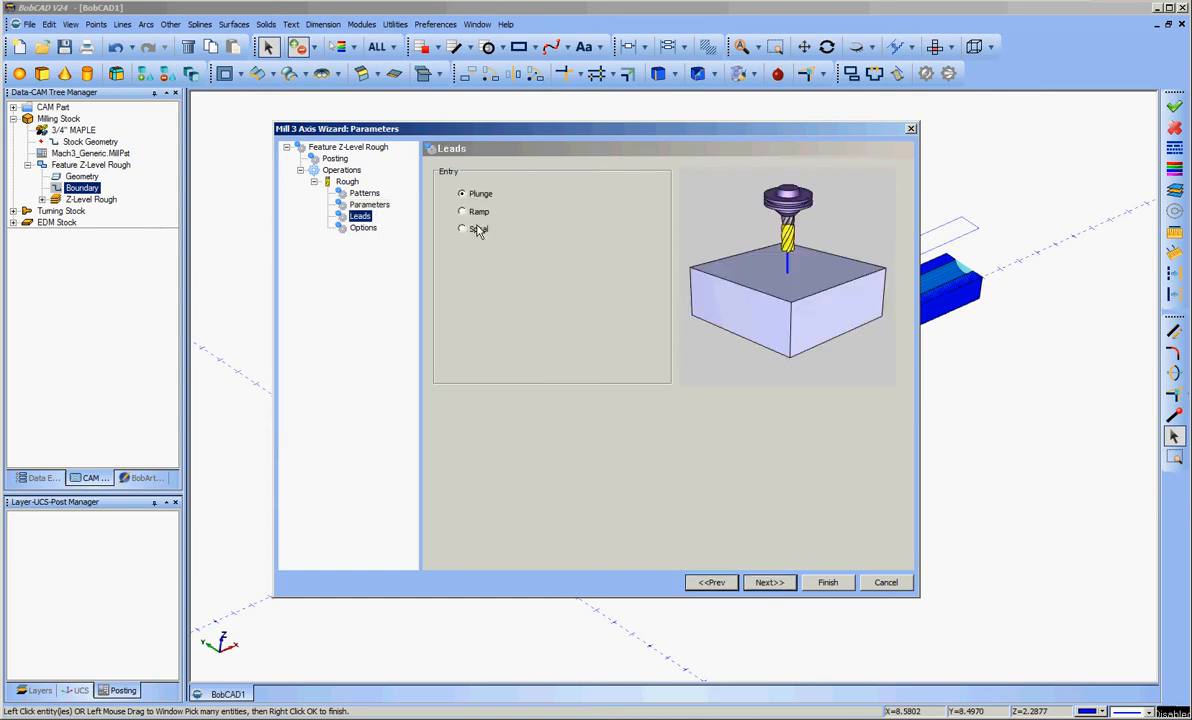
left_click(769, 584)
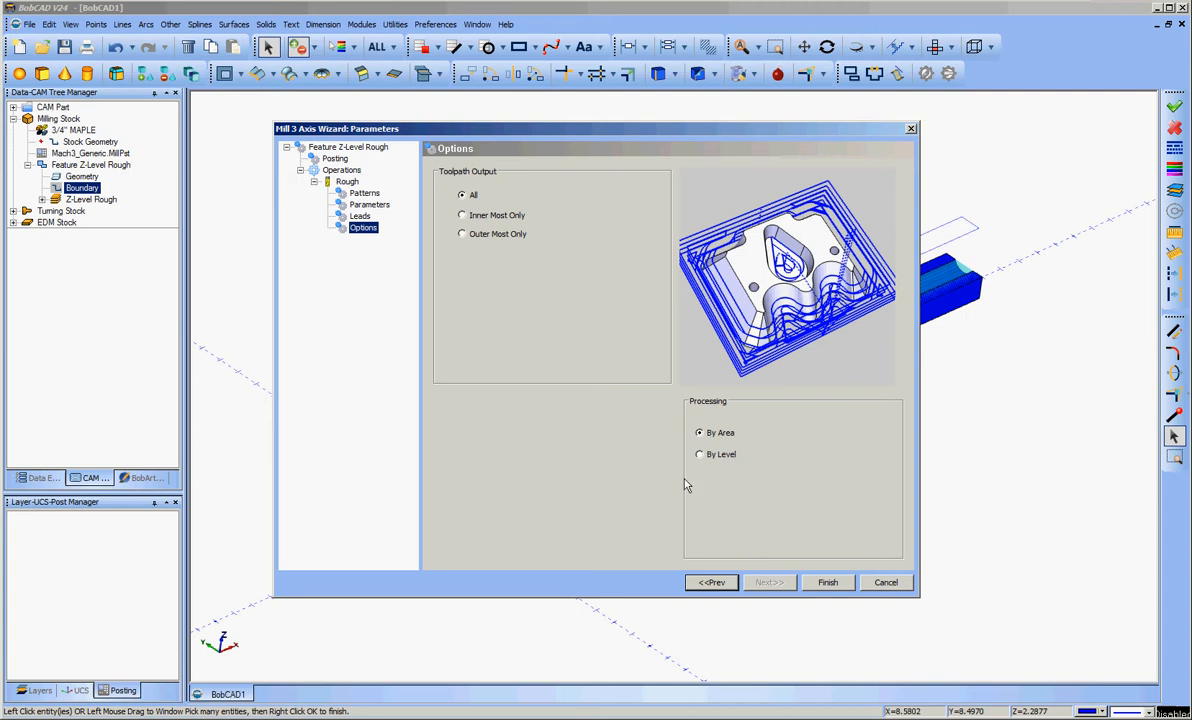
left_click(828, 583)
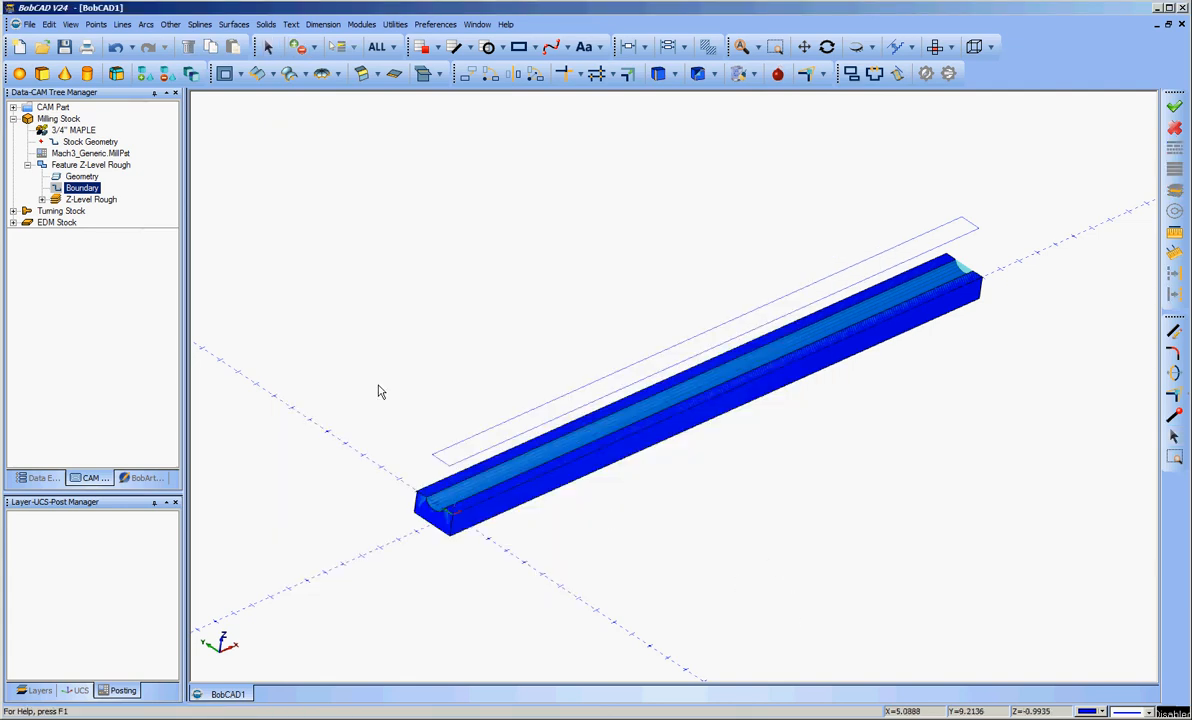
Check which geometry is assigned to the Z-Level Rough feature by reselecting it and accepting the selection.
left_click(82, 176)
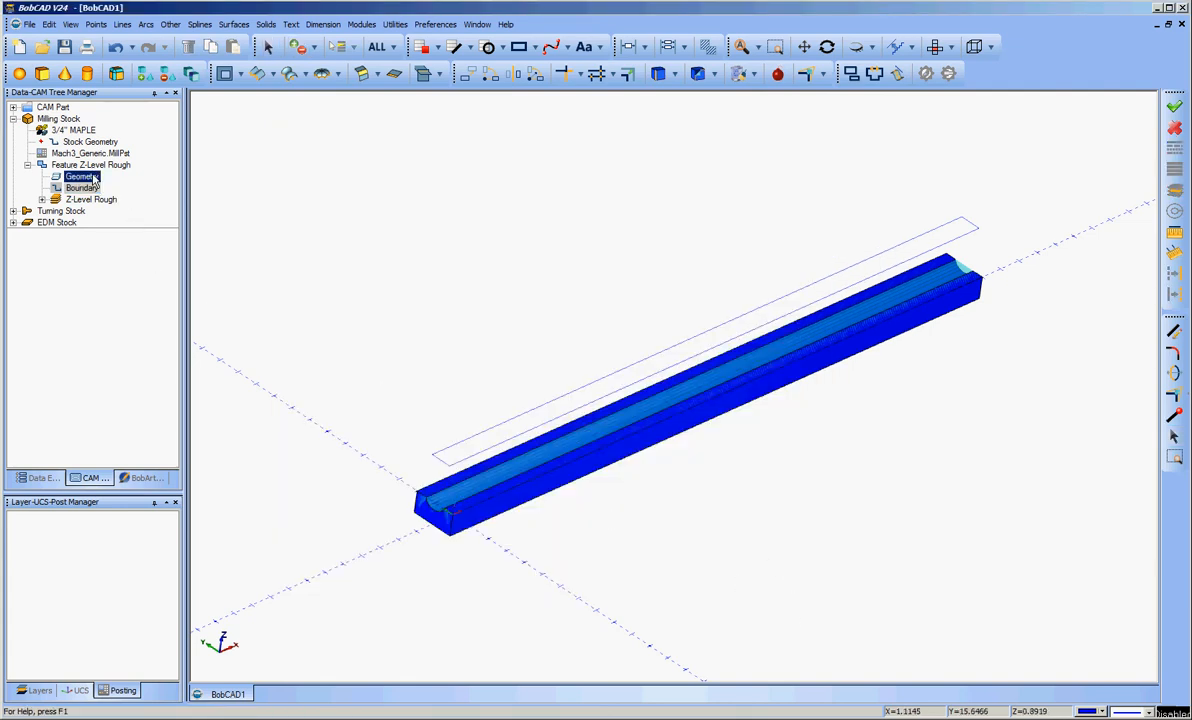
right_click(94, 178)
left_click(120, 181)
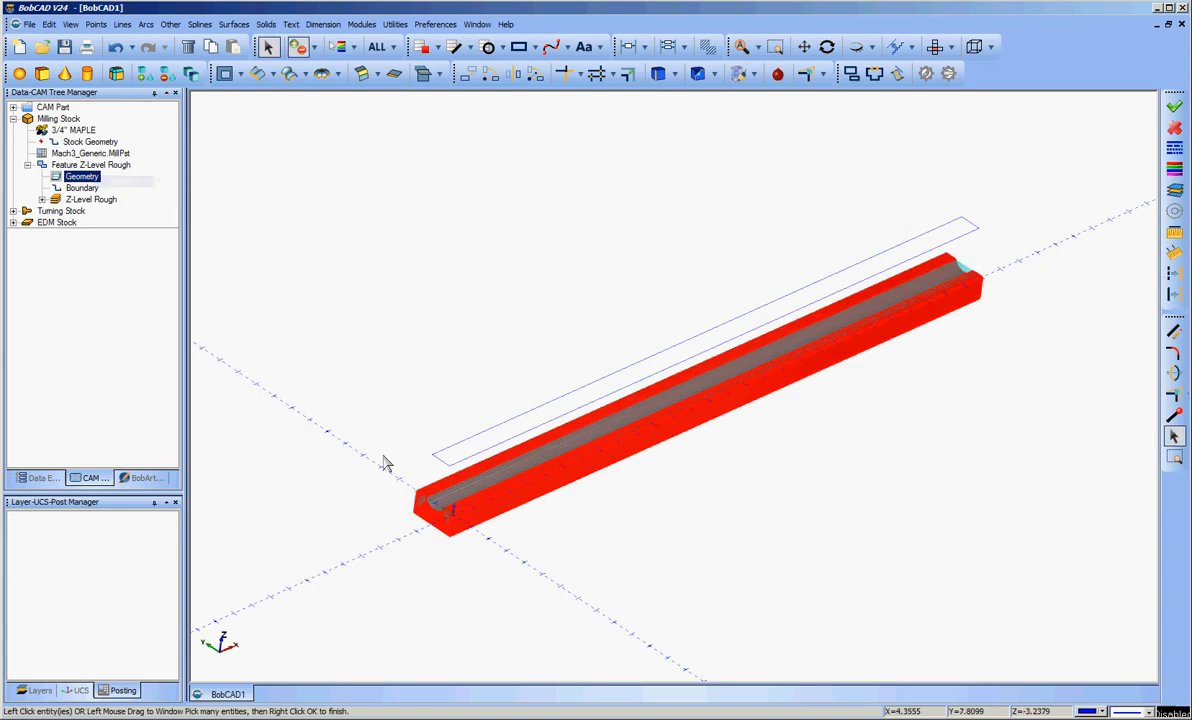
right_click(280, 213)
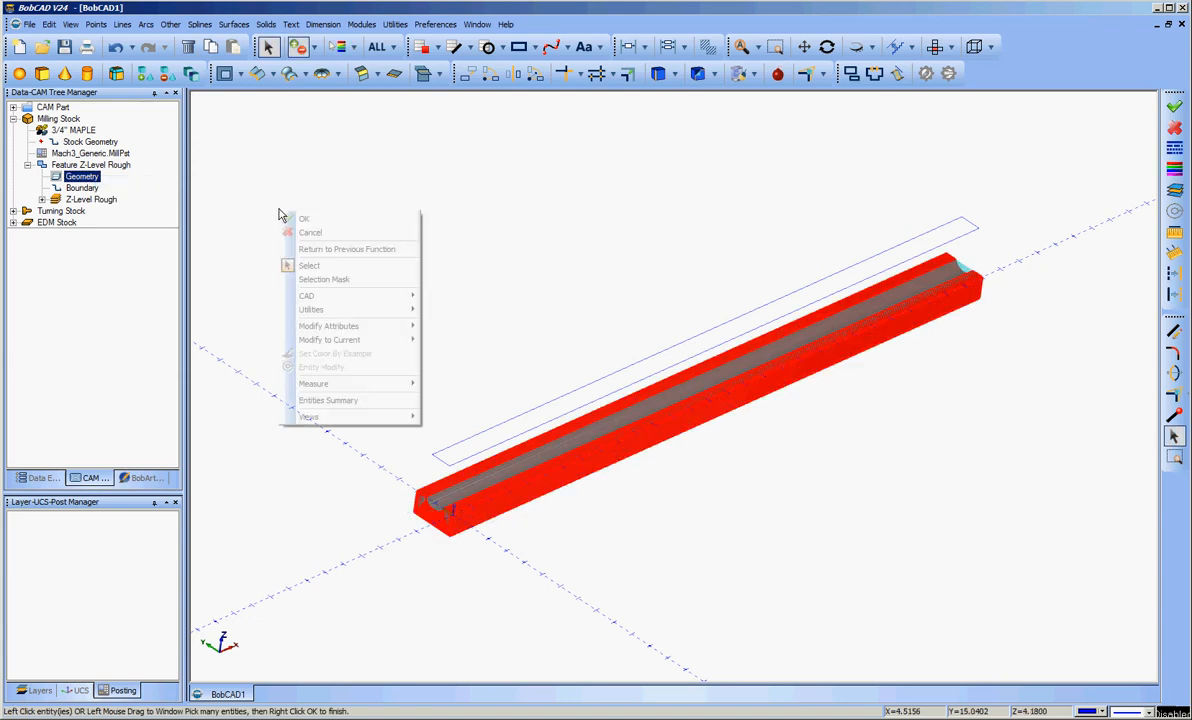
left_click(305, 219)
Check the boundary assigned to the Z-Level Rough feature by reselecting it and accepting the selection.
left_click(84, 188)
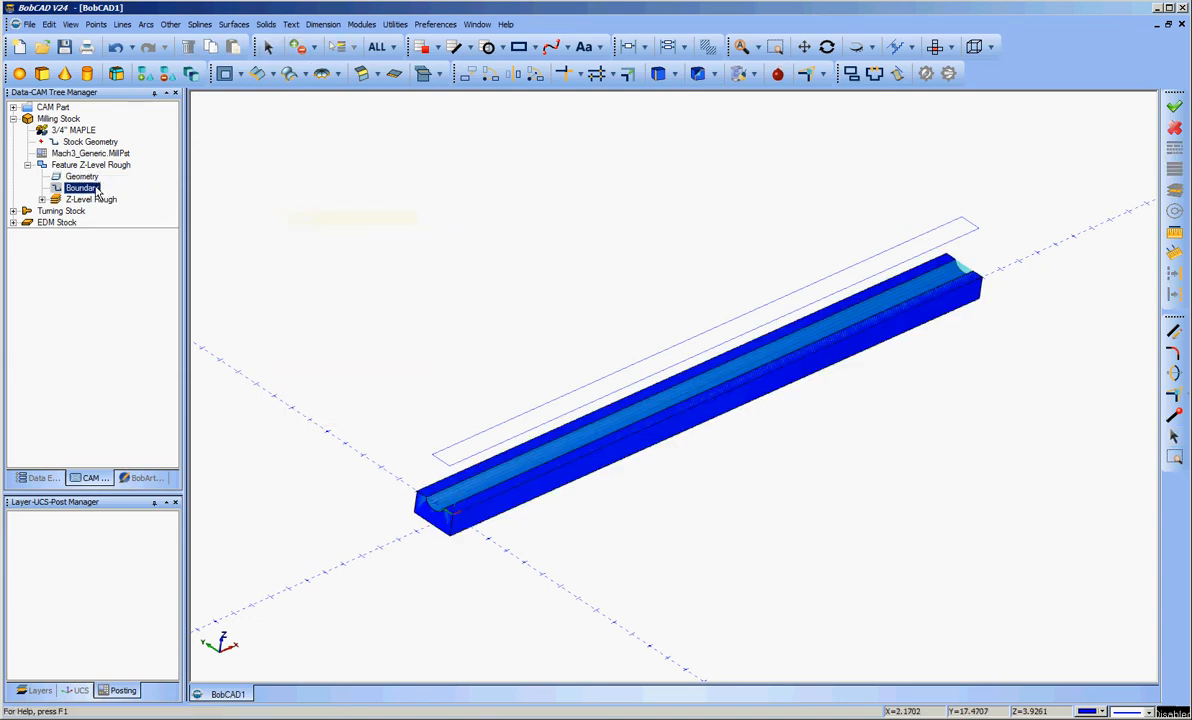
right_click(97, 192)
left_click(125, 190)
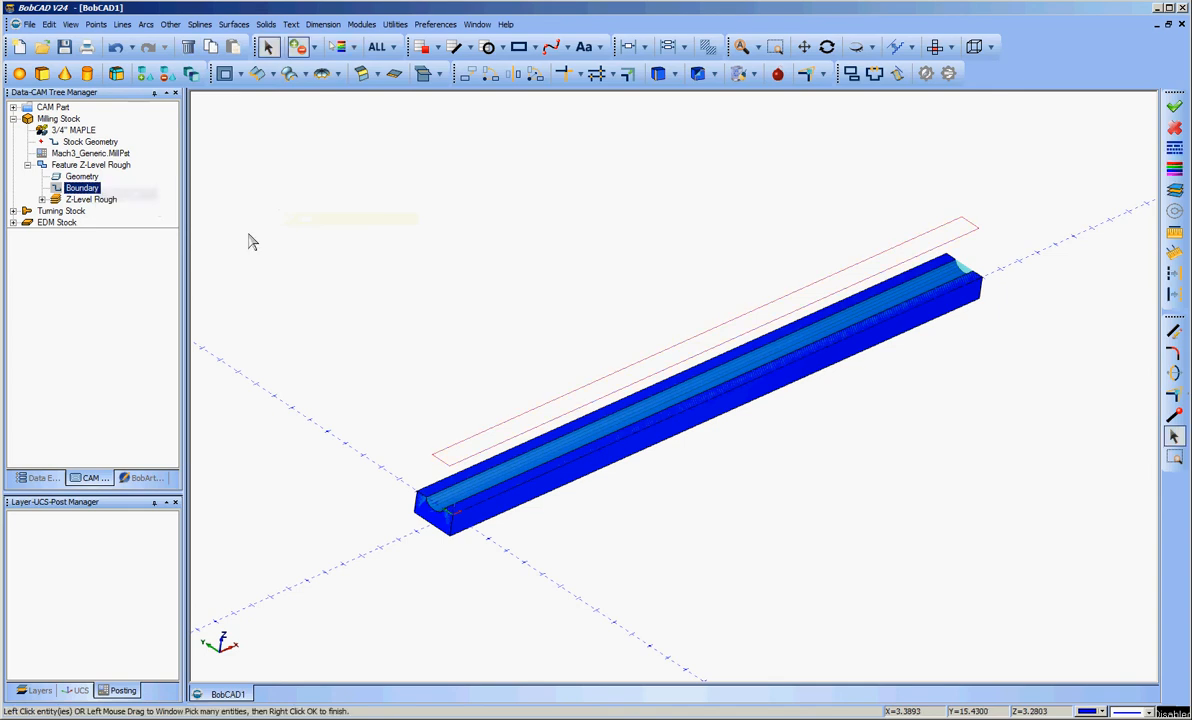
right_click(310, 263)
left_click(335, 263)
Compute the toolpath for the Z-Level Rough operation.
left_click(104, 200)
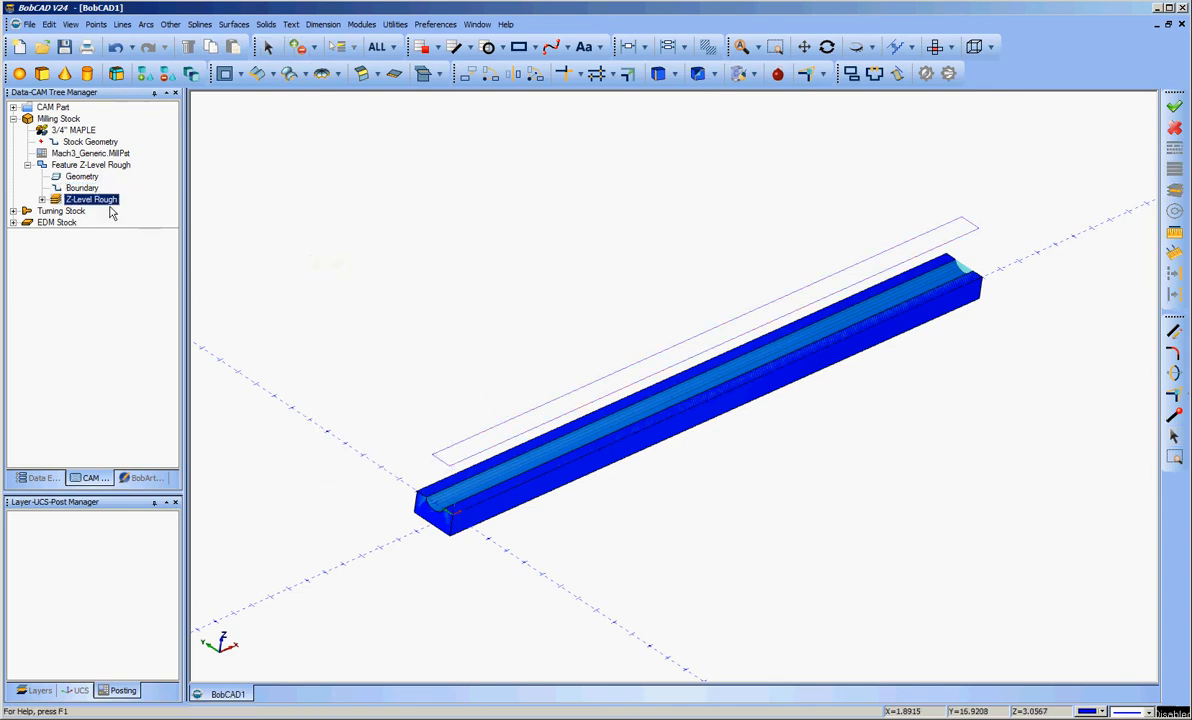
right_click(108, 206)
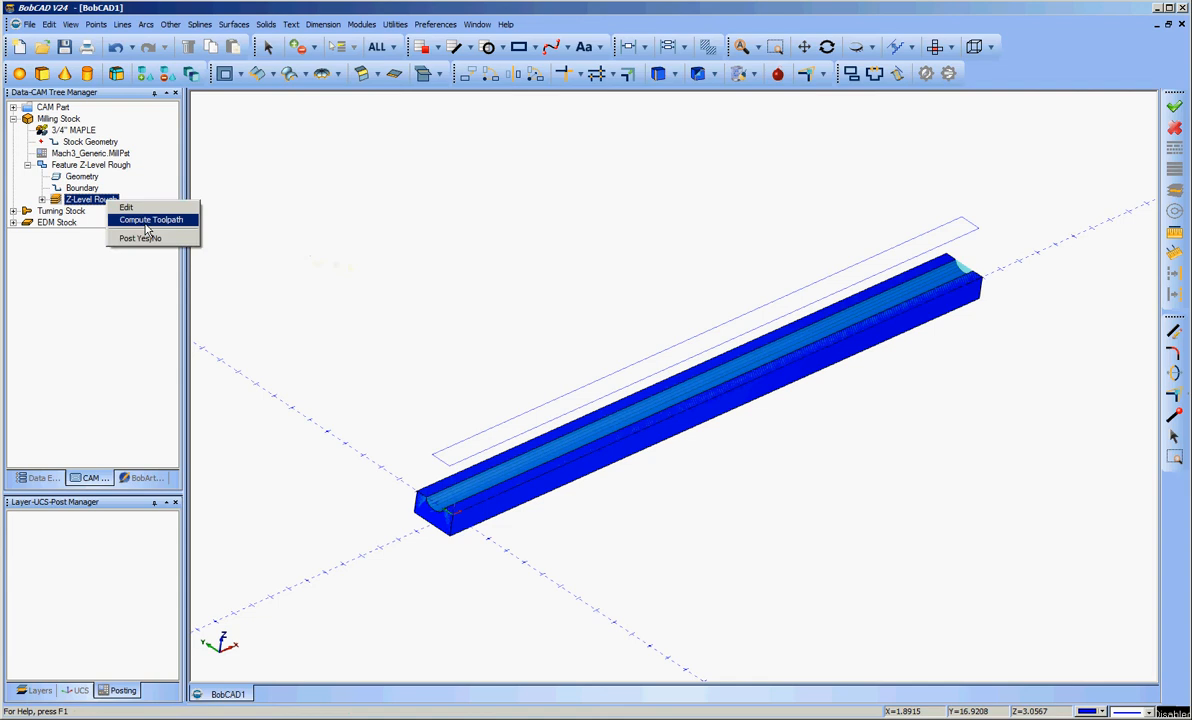
left_click(146, 223)
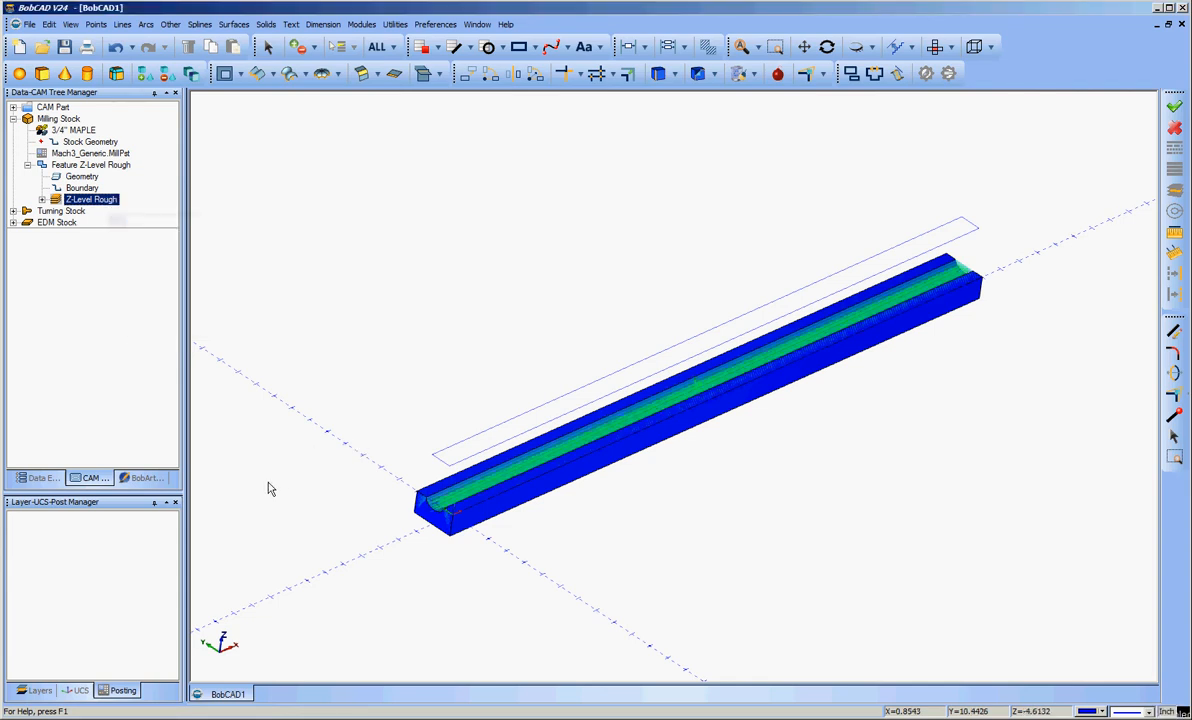
Examine the computed roughing toolpath in the groove from several angles, and collapse the Z-Level Rough feature.
middle_click_drag(551, 564, 697, 540)
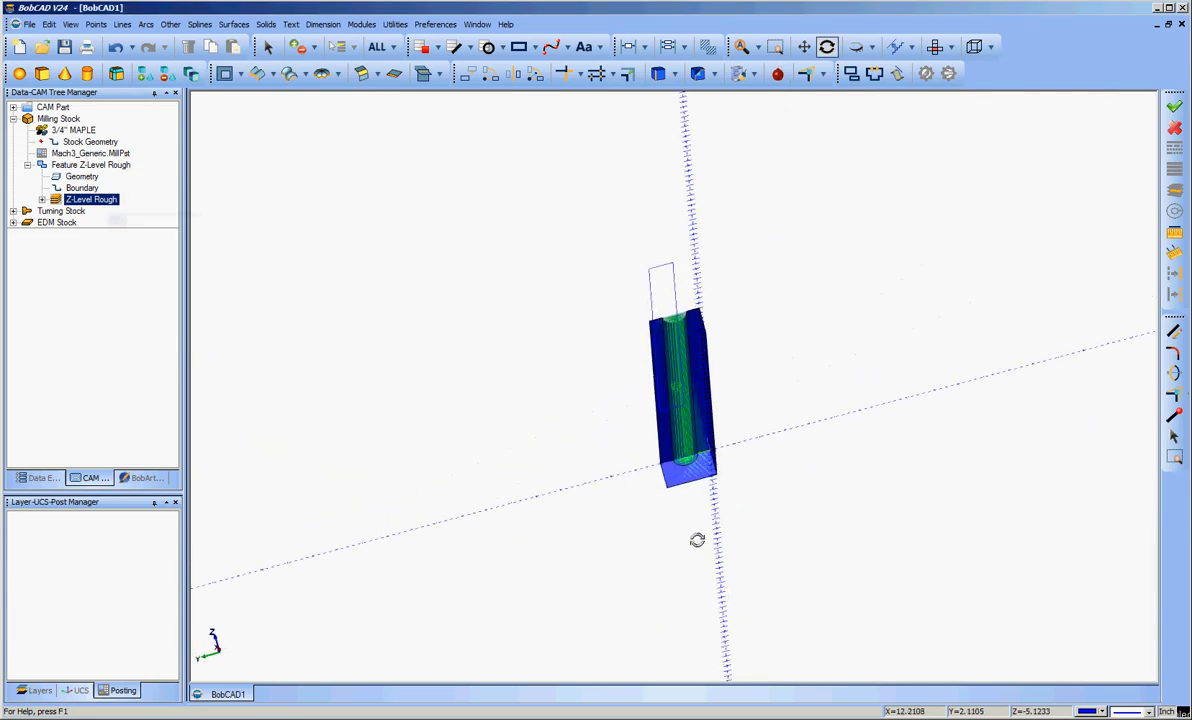
scroll(750, 521, "up", 3)
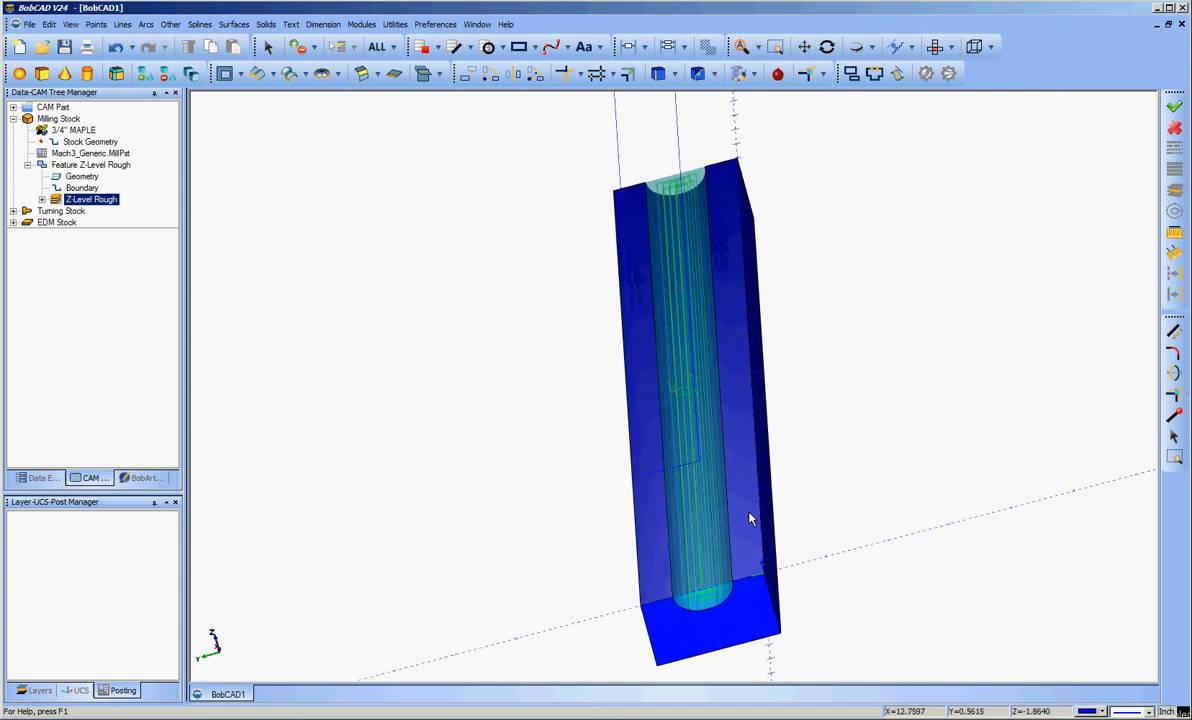
scroll(750, 518, "down", 3)
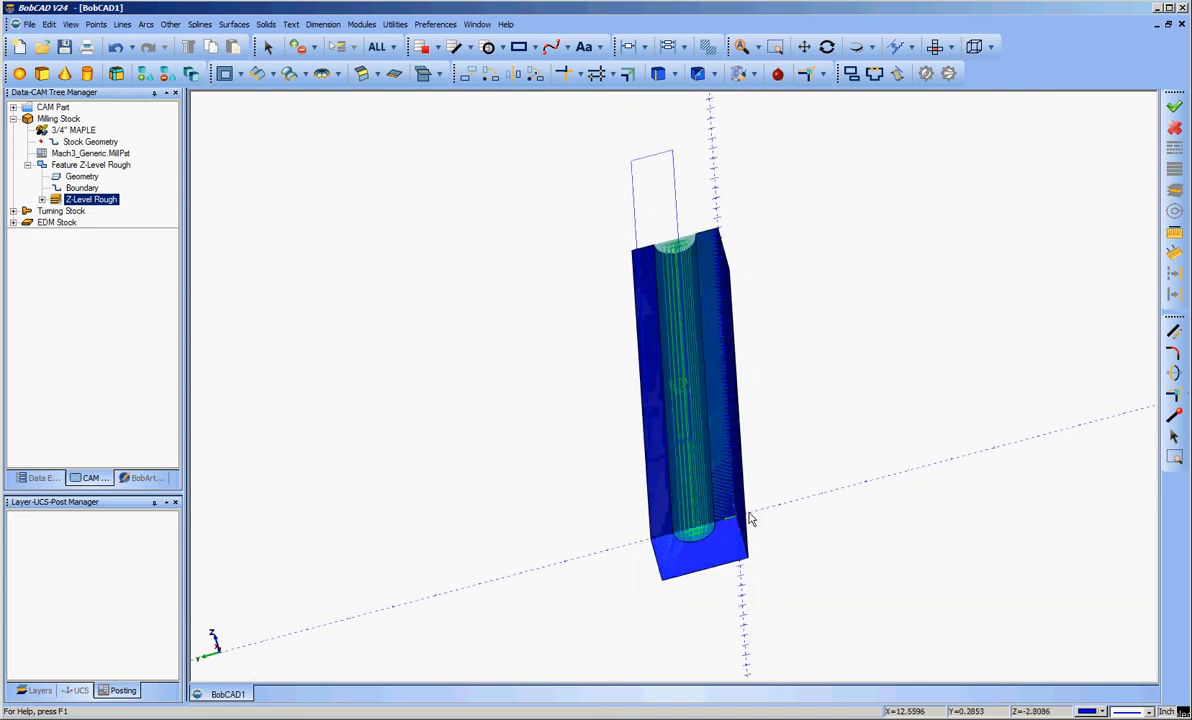
middle_click_drag(873, 527, 766, 572)
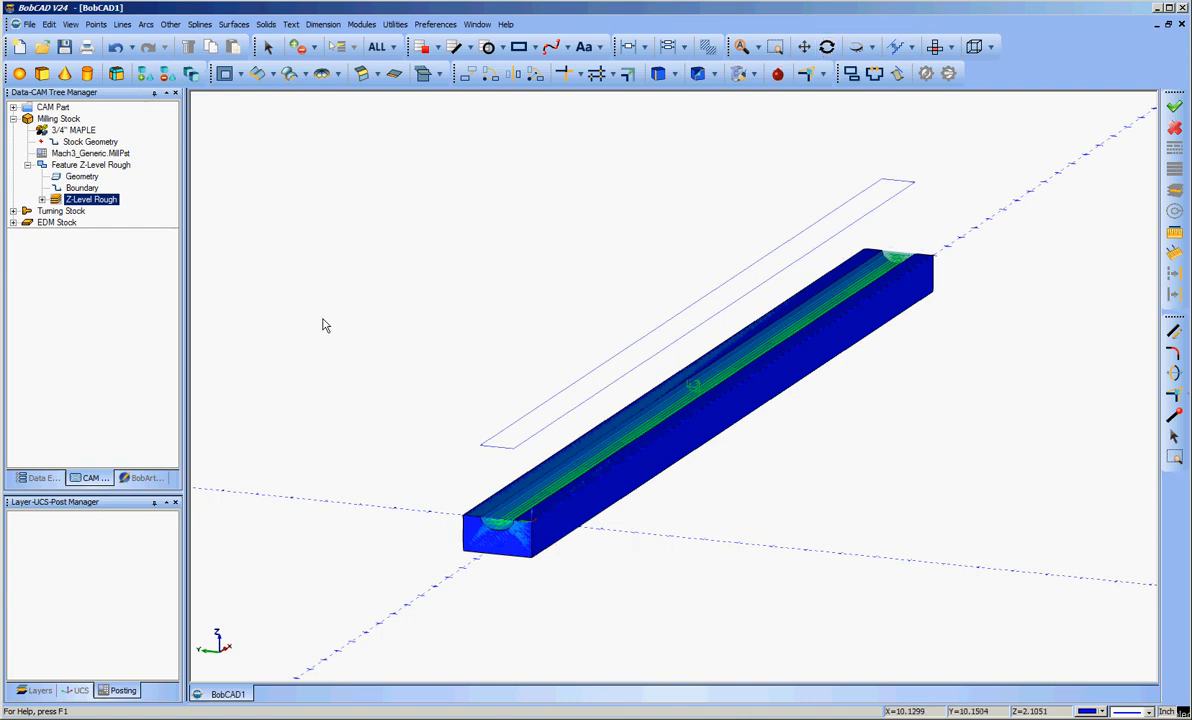
left_click(38, 168)
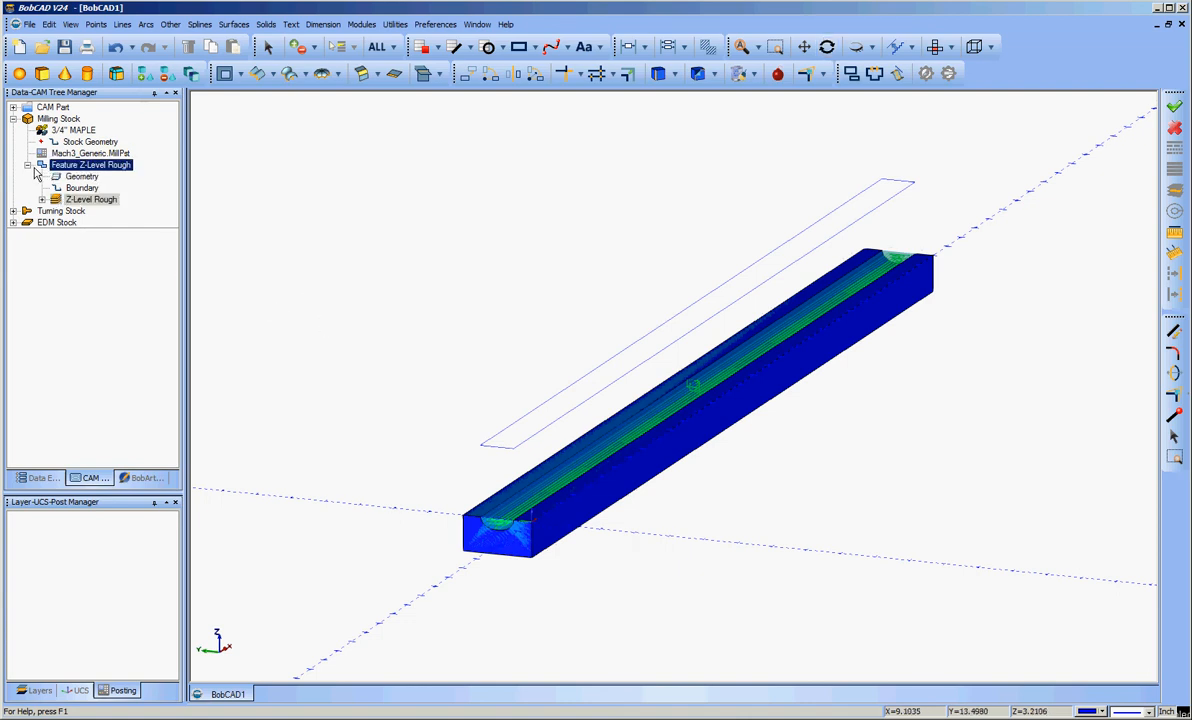
left_click(27, 165)
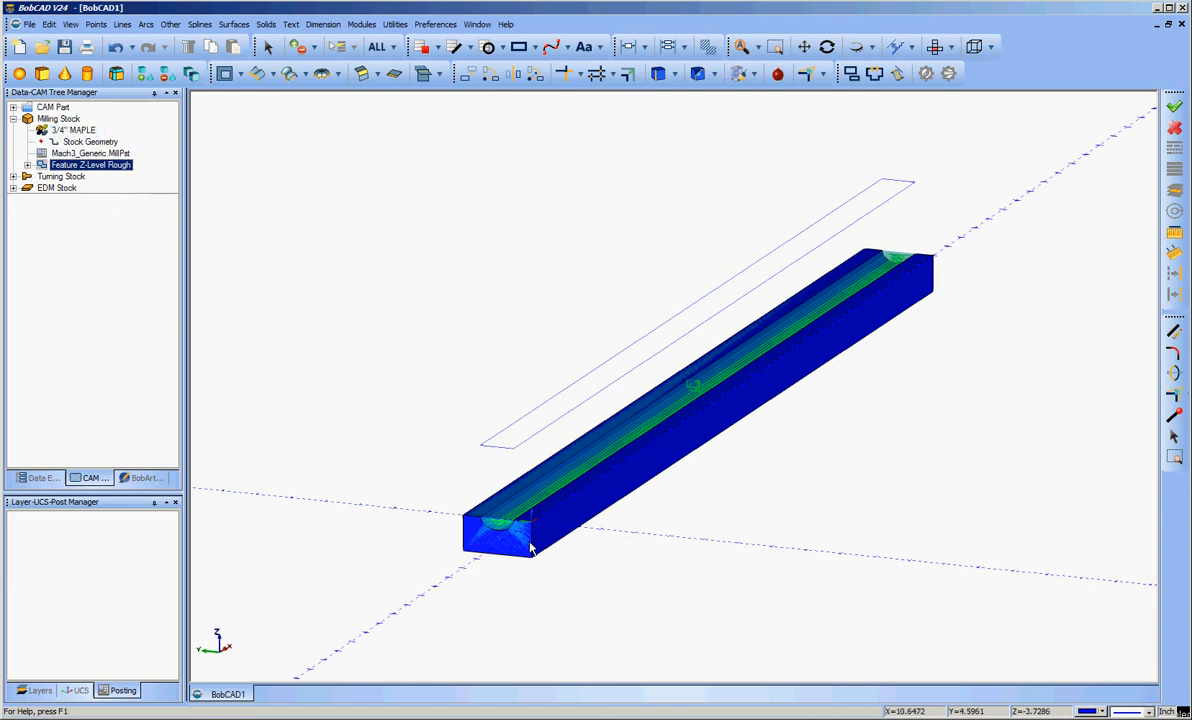
middle_click_drag(694, 547, 700, 487)
middle_click_drag(619, 510, 667, 522)
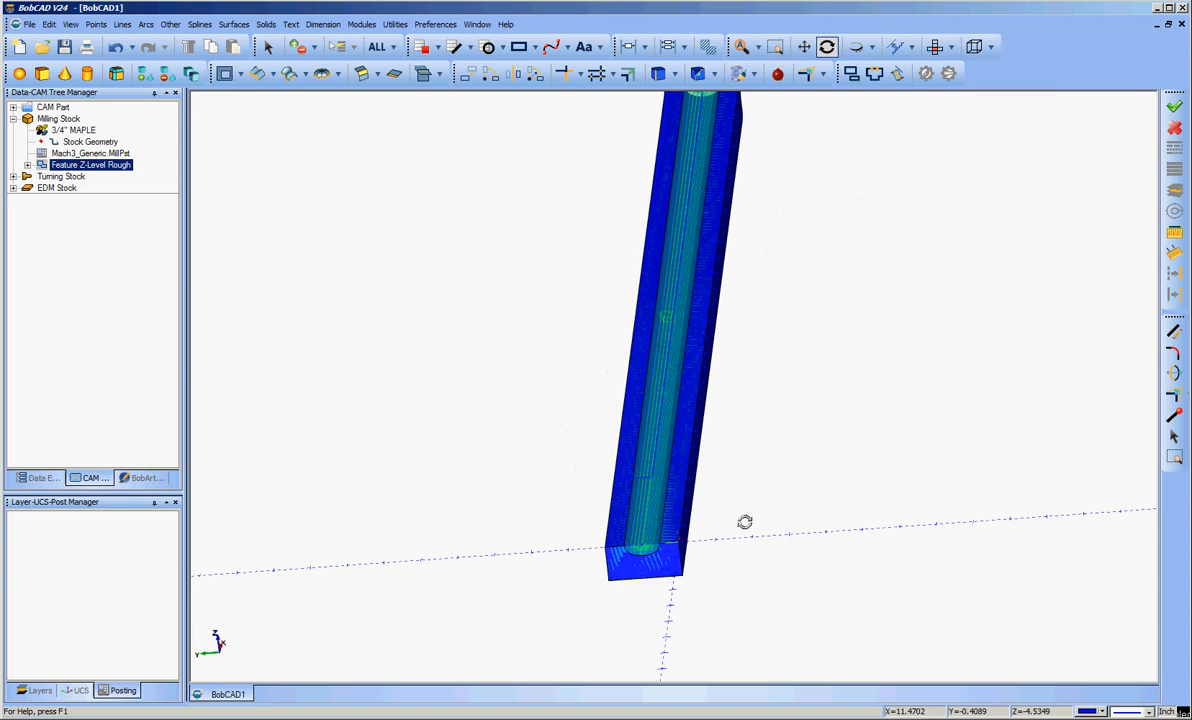
middle_click_drag(745, 522, 712, 522)
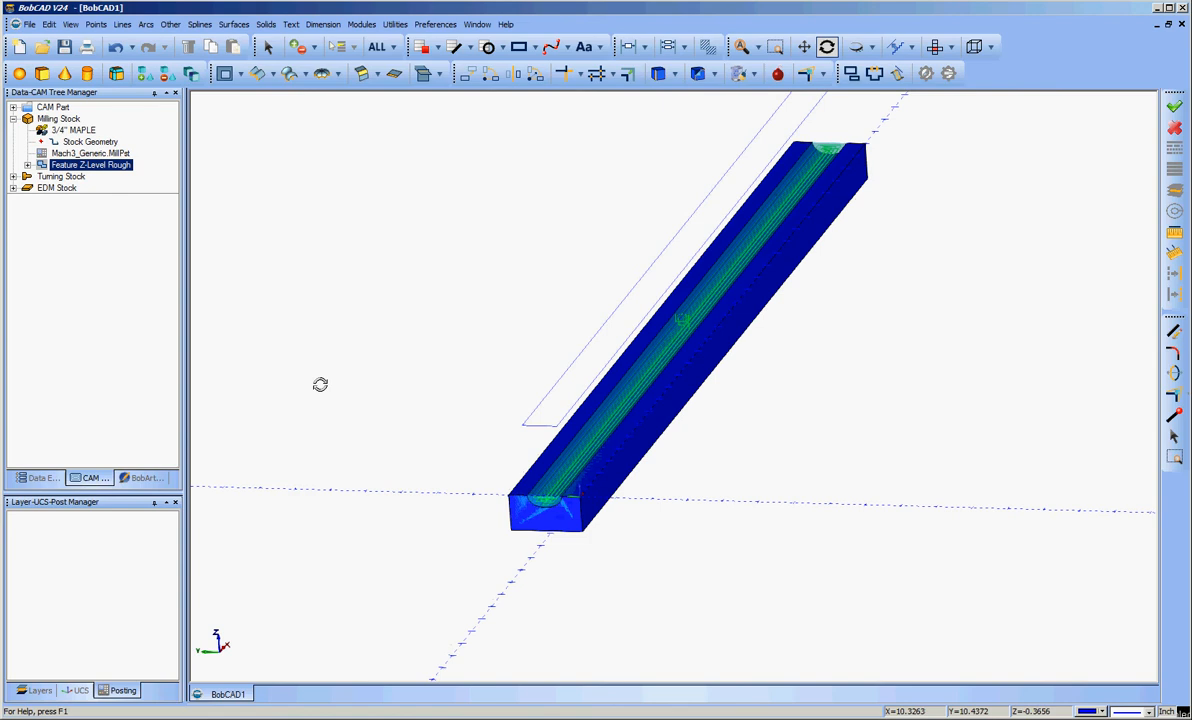
Add a 3-axis milling feature of type Slice Planar to the Milling Stock.
left_click(62, 119)
right_click(72, 122)
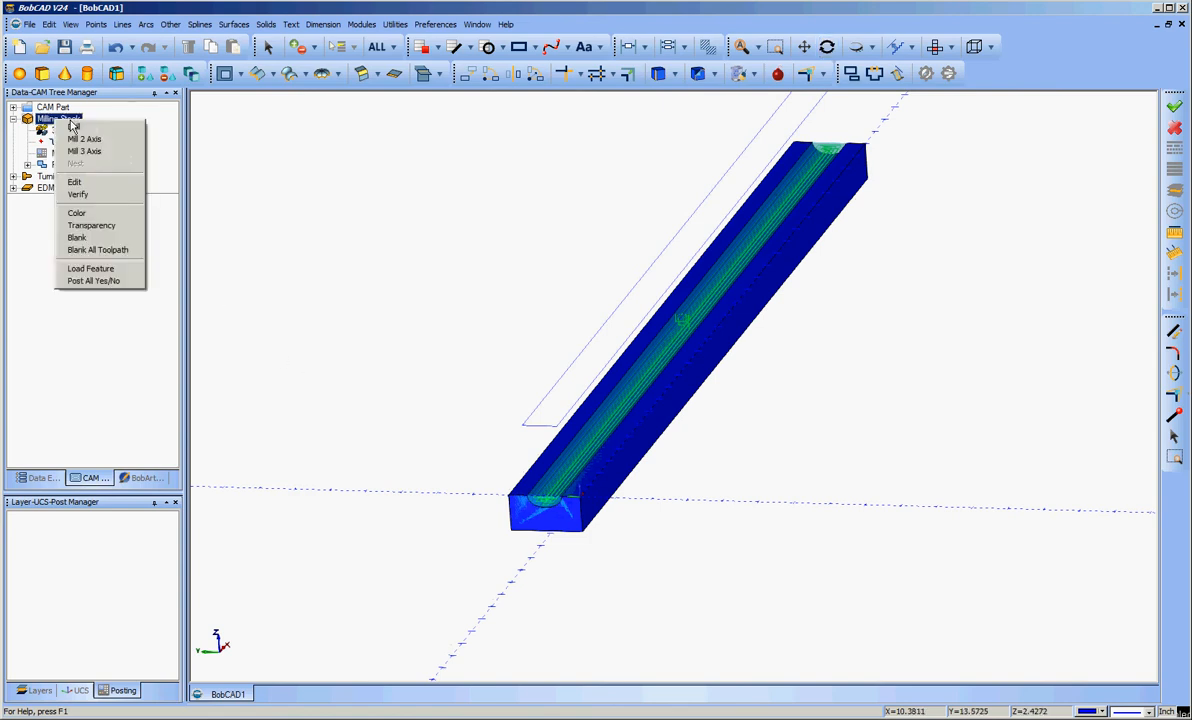
left_click(85, 151)
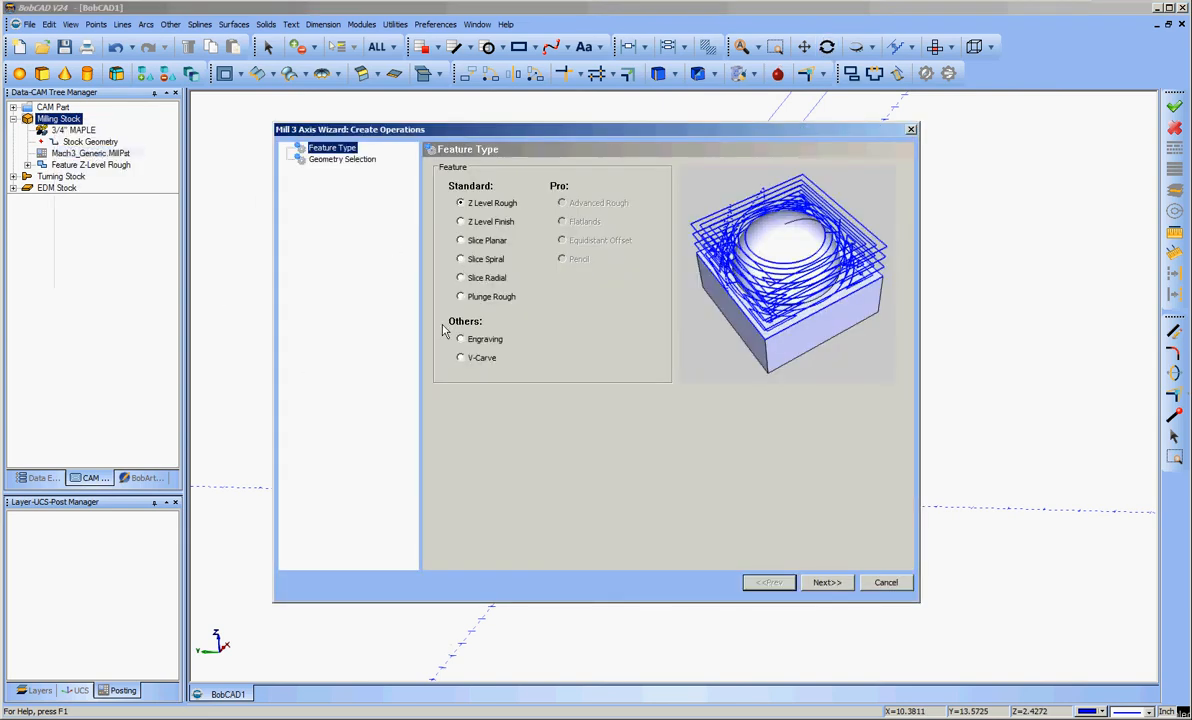
left_click(461, 243)
left_click(826, 582)
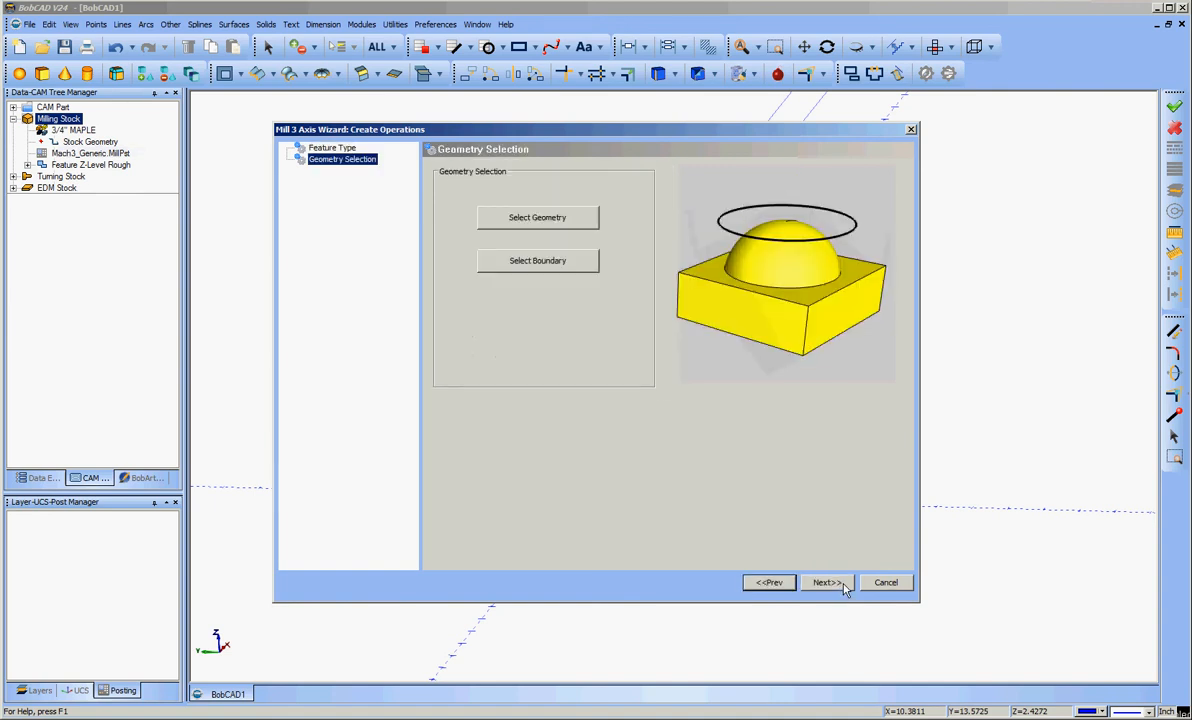
Assign the whole grooved part as the Slice Planar geometry, leaving out the raised boundary rectangle.
left_click(519, 222)
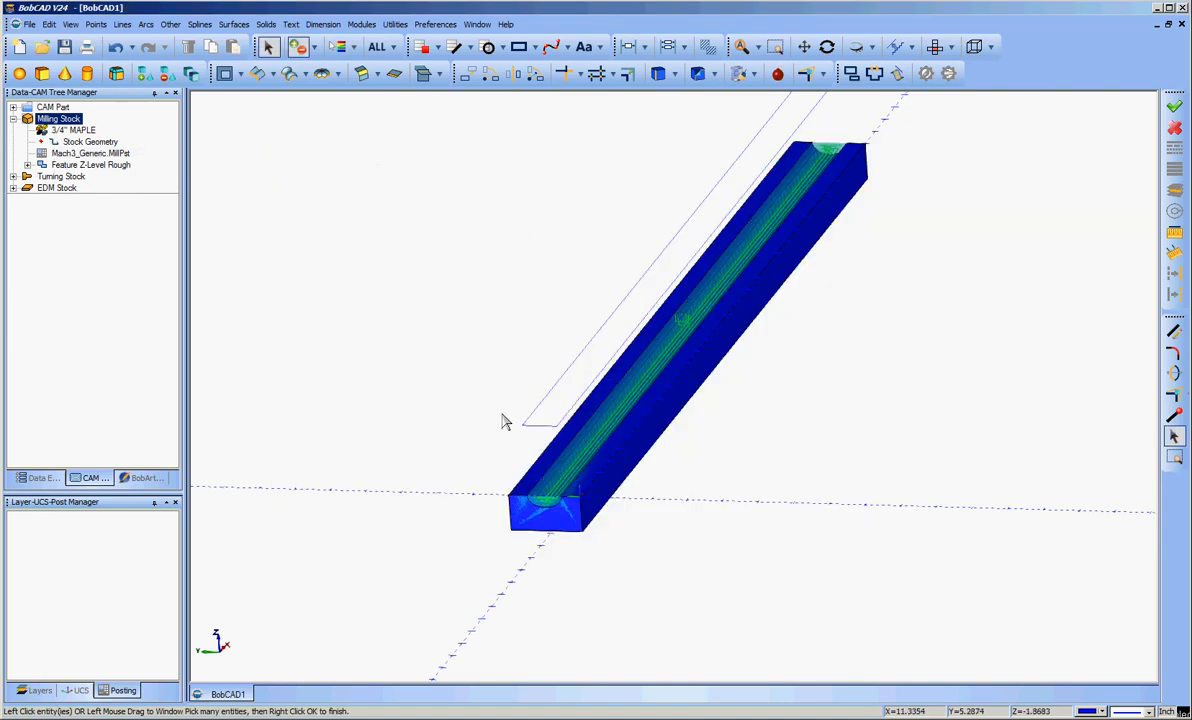
scroll(476, 229, "up", 1)
scroll(476, 229, "down", 3)
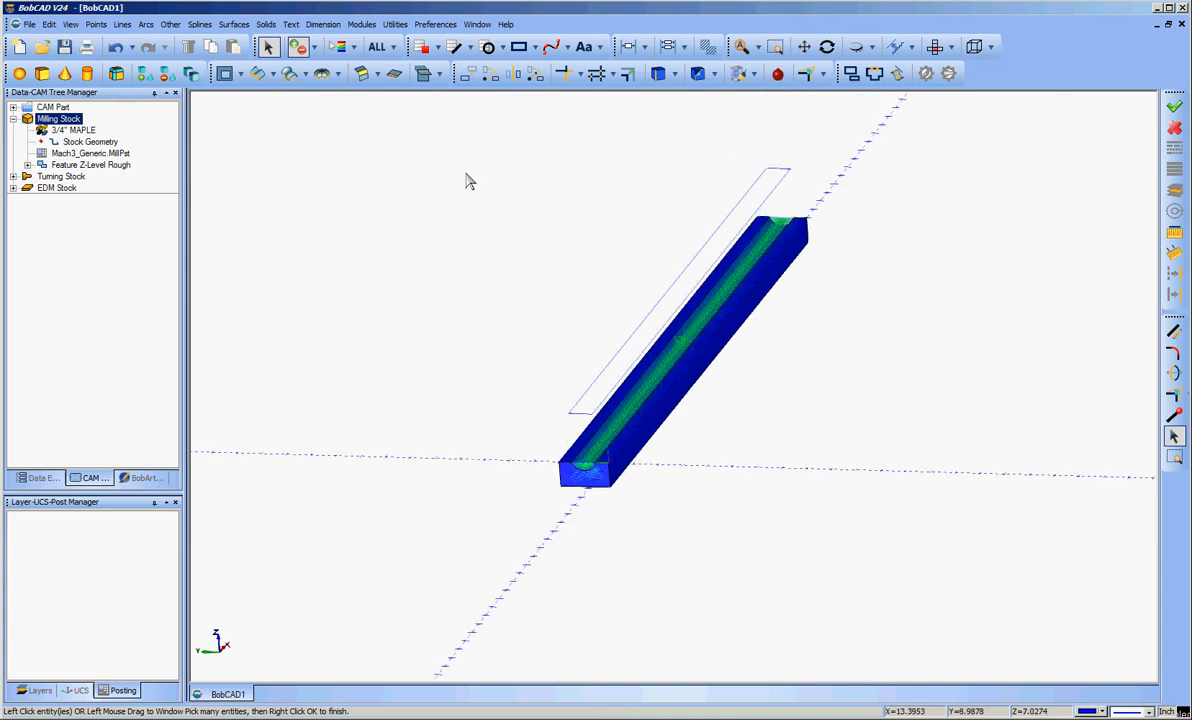
left_click_drag(466, 177, 897, 553)
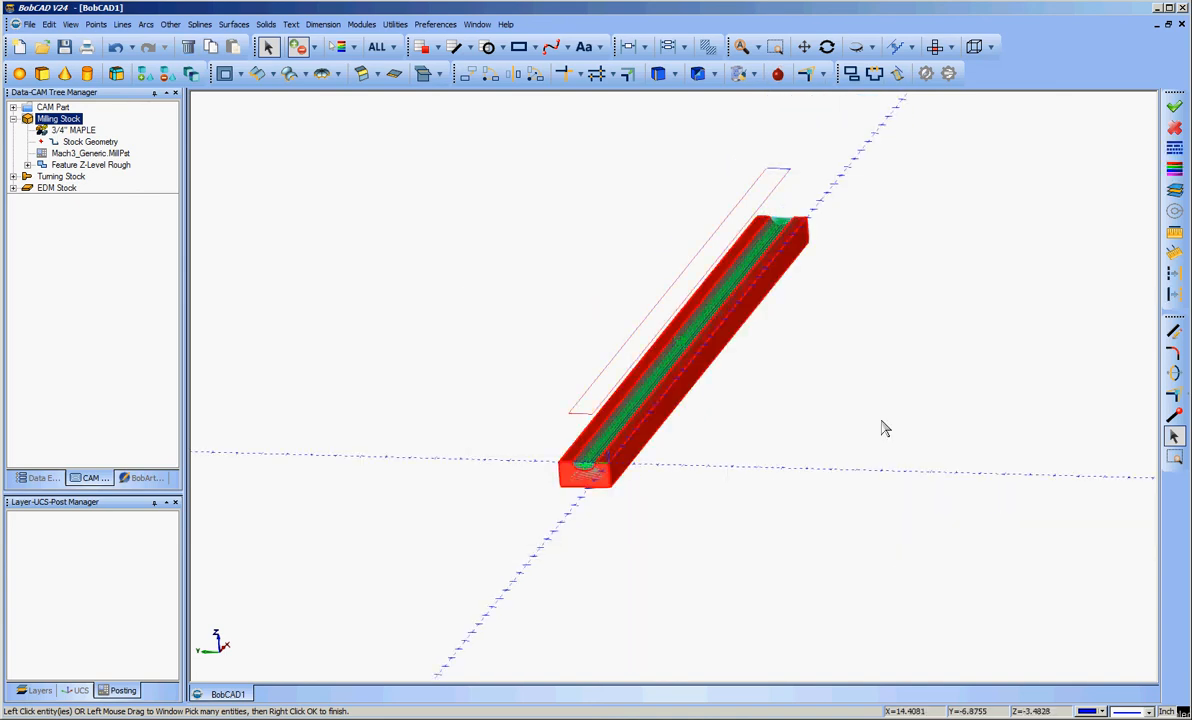
right_click(490, 225)
left_click(458, 208)
right_click(456, 235)
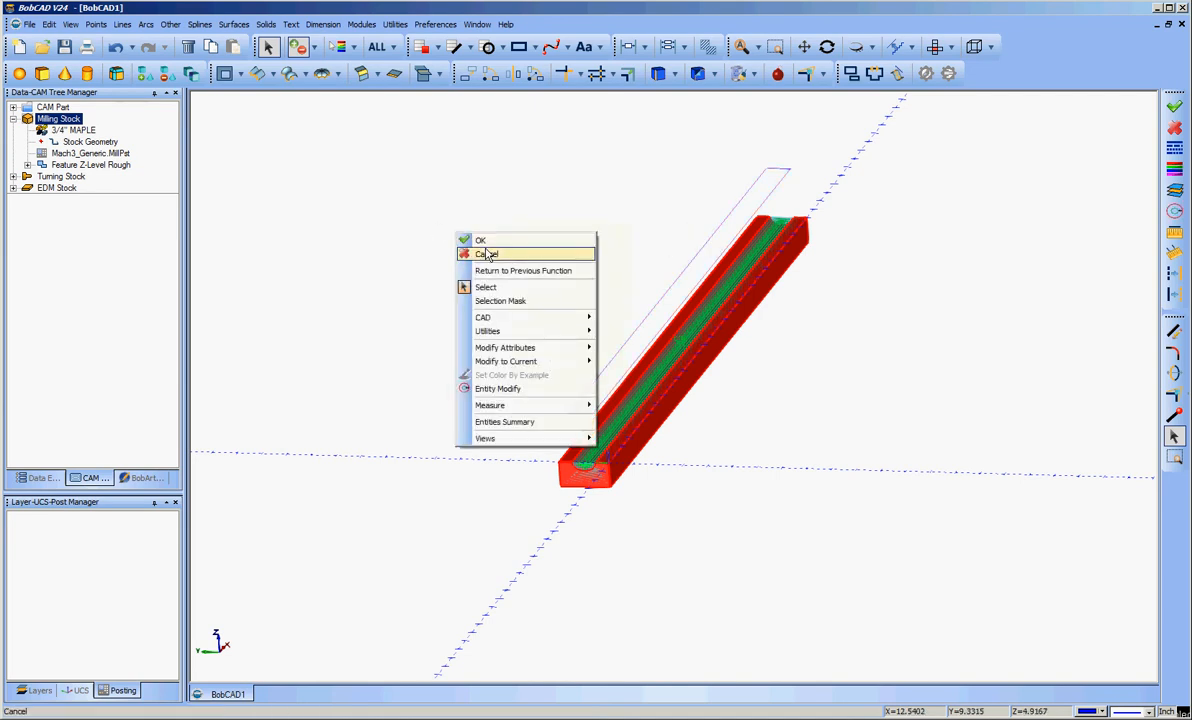
left_click(470, 240)
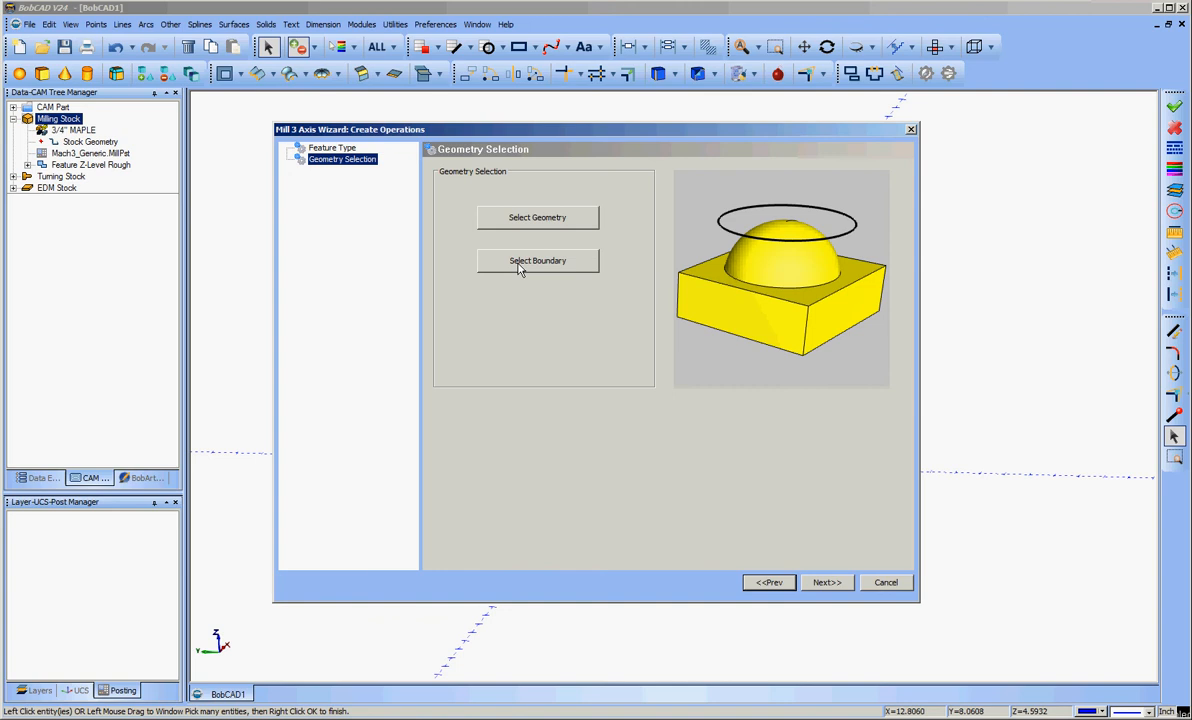
Assign the raised rectangle as the Slice Planar boundary and continue to the feature parameters.
left_click(519, 269)
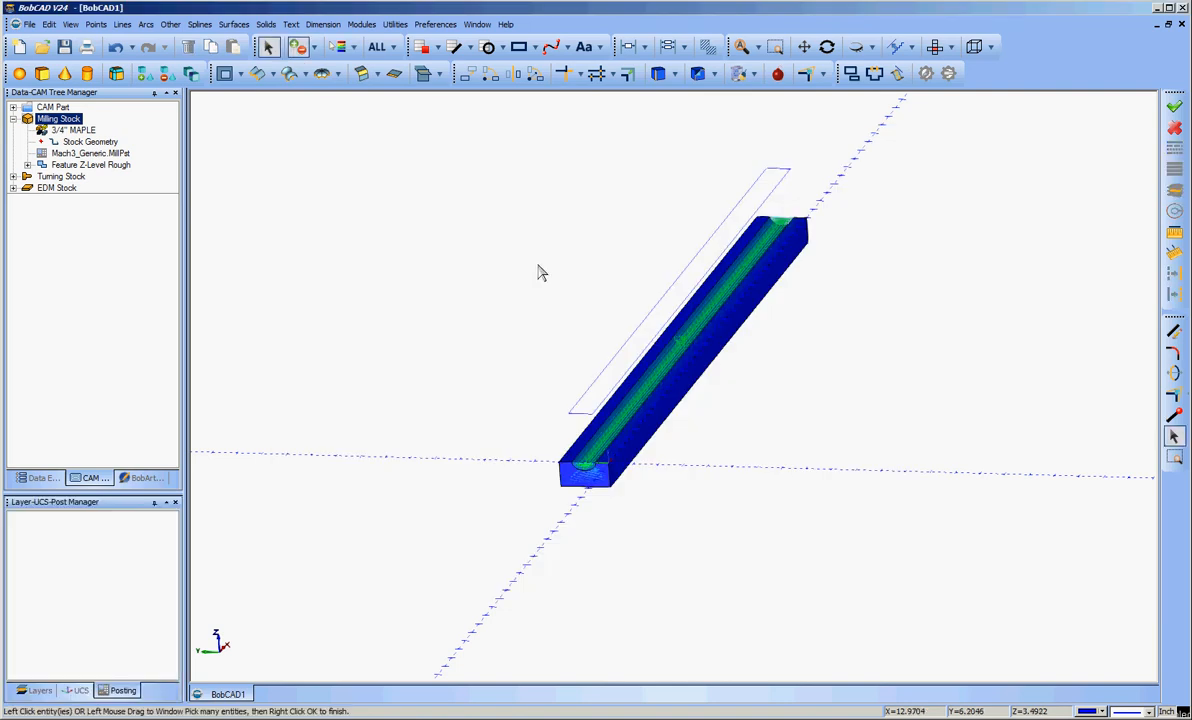
left_click(611, 374)
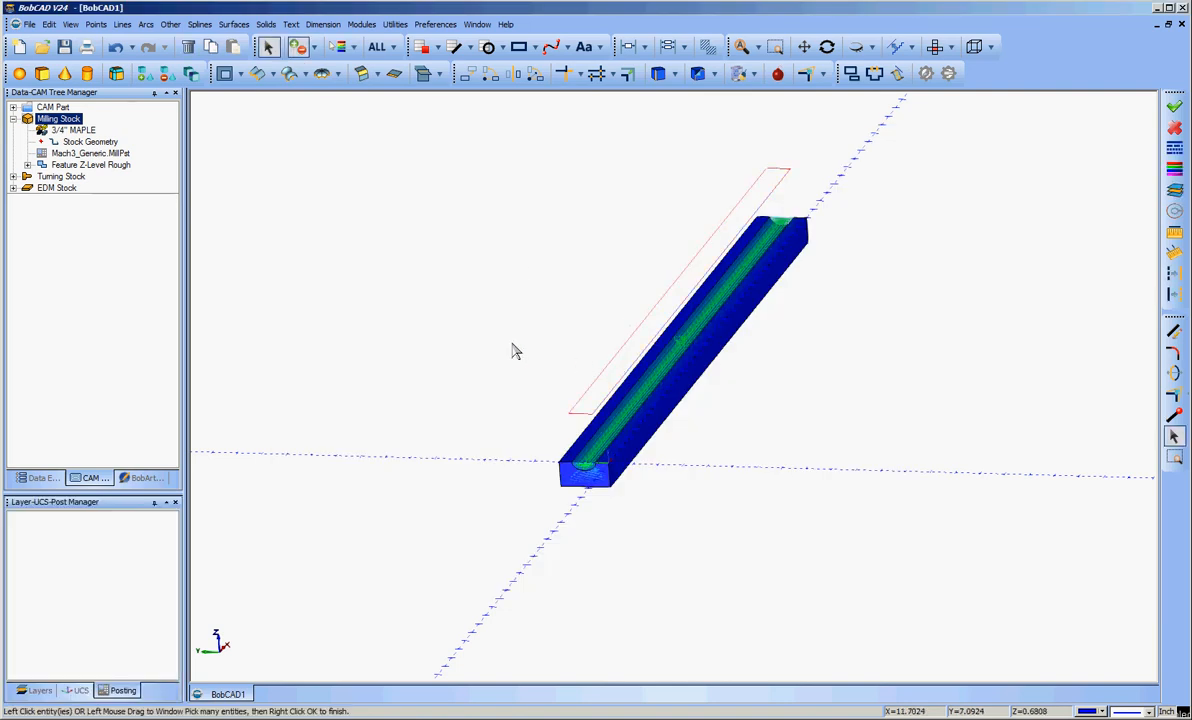
right_click(438, 301)
left_click(447, 285)
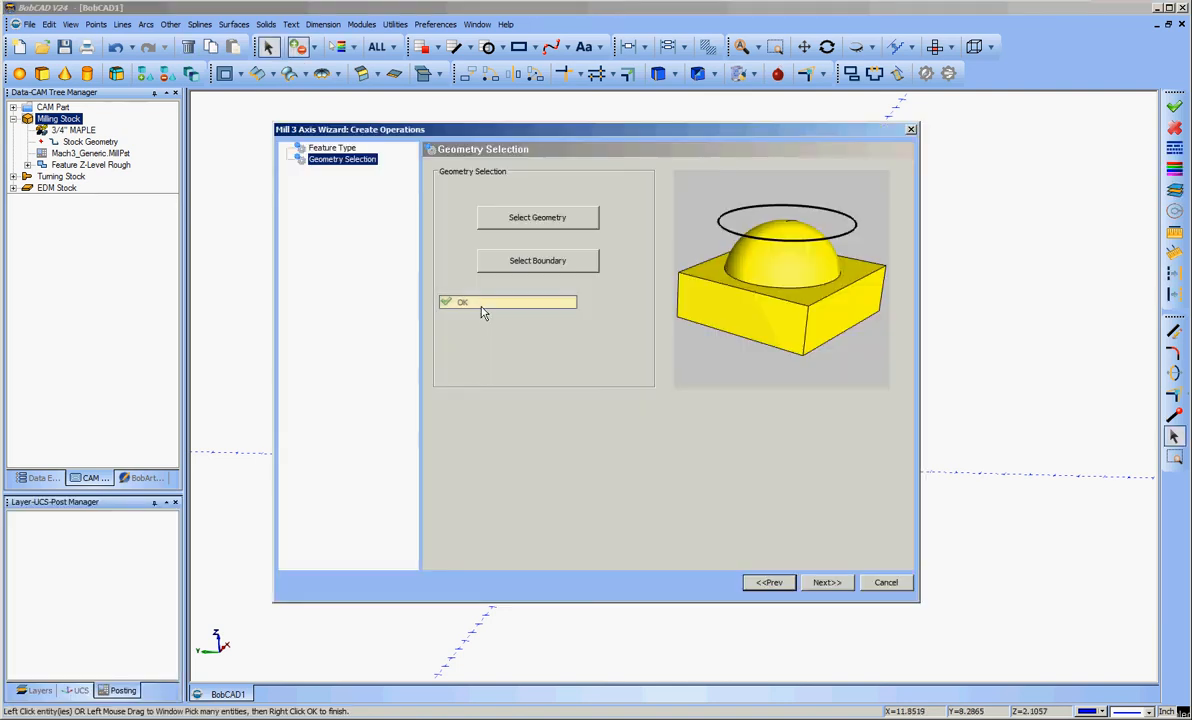
left_click(827, 583)
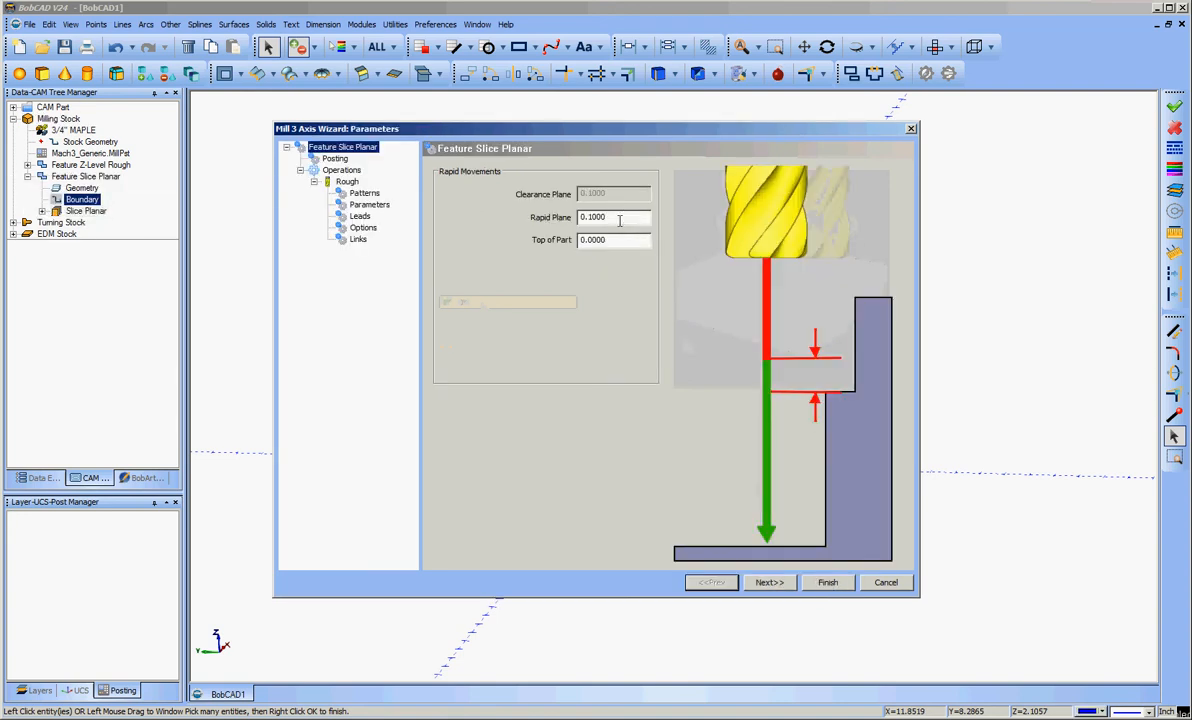
Keep the default rapid movements and posting, and choose tool 4, the 0.2500 diameter rough endmill with 0.1250 corner radius.
left_click(765, 582)
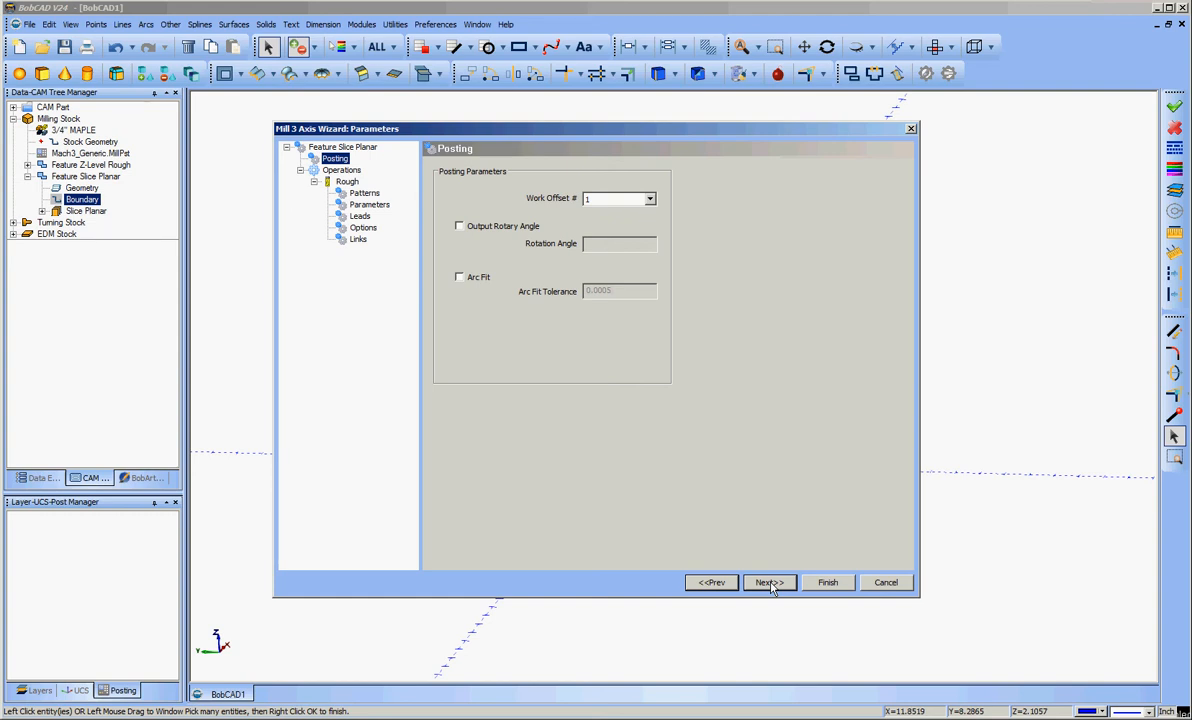
left_click(769, 584)
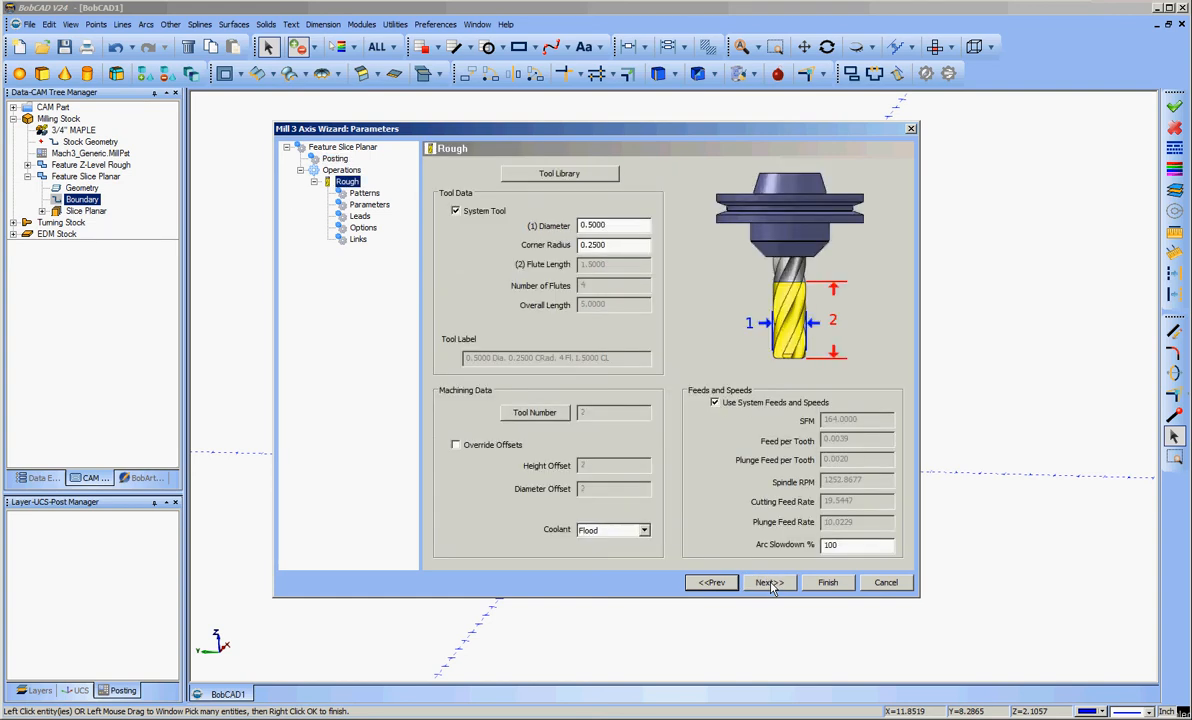
left_click(575, 174)
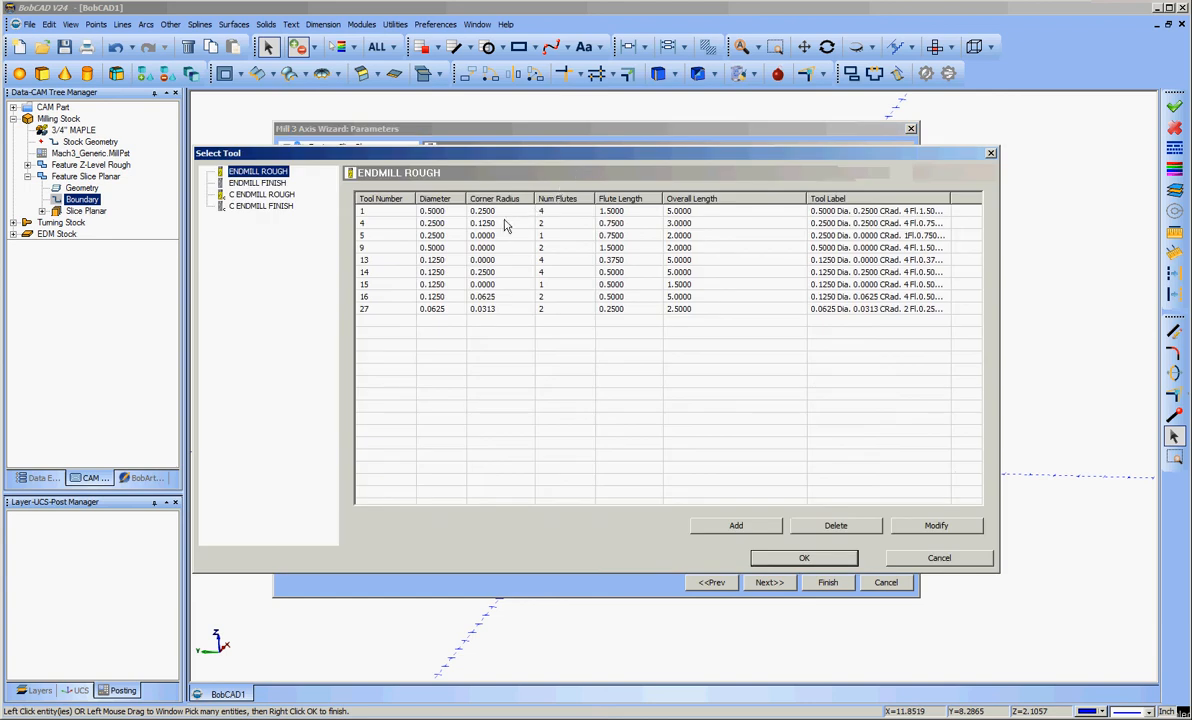
left_click(485, 224)
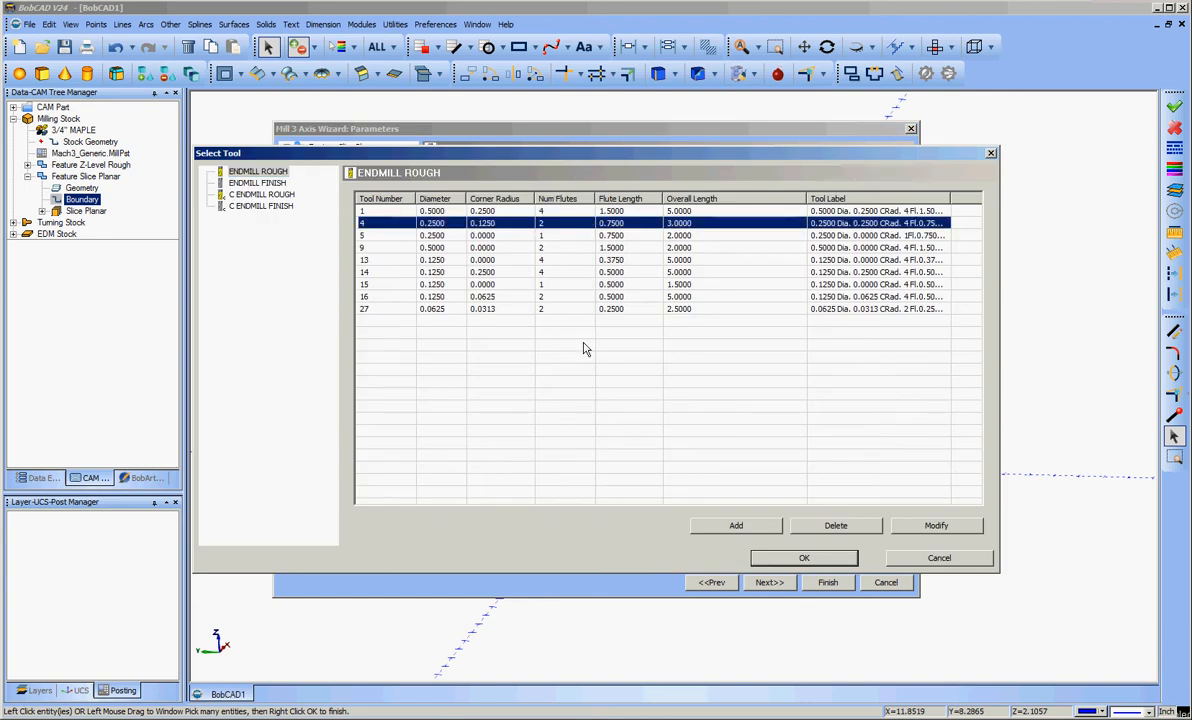
left_click(803, 559)
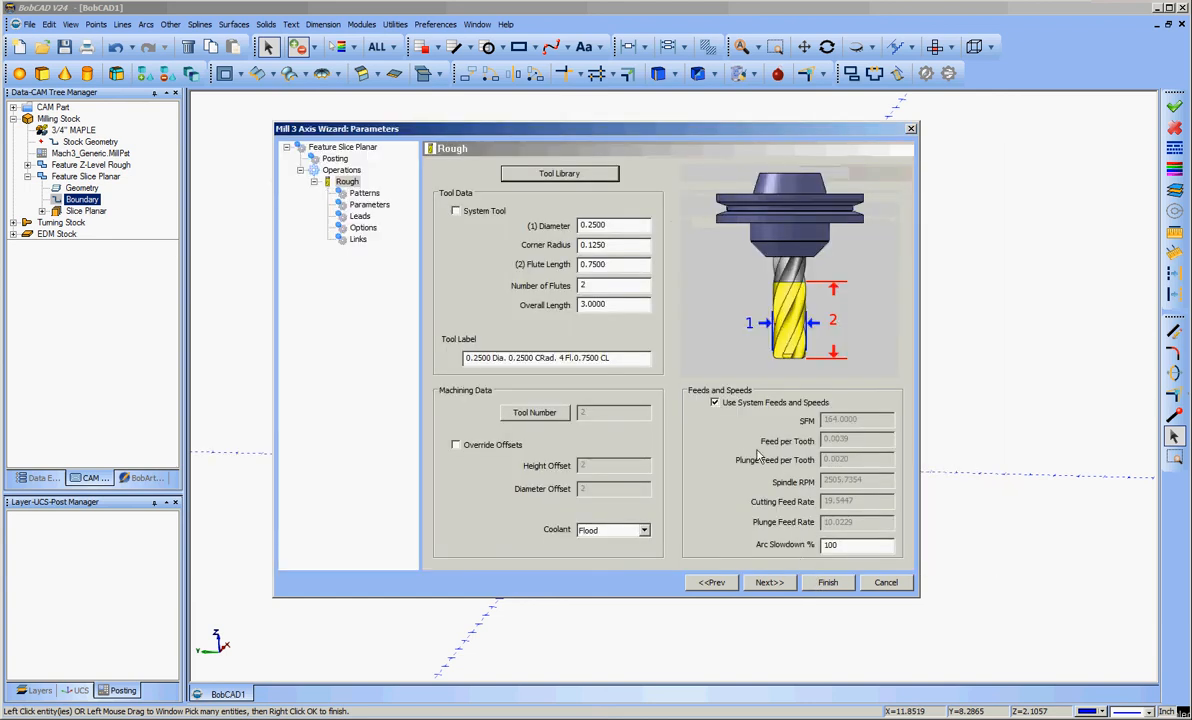
Turn off the system feeds and speeds, set the cutting feed rate to 48, and replace the plunge feed rate.
left_click(714, 402)
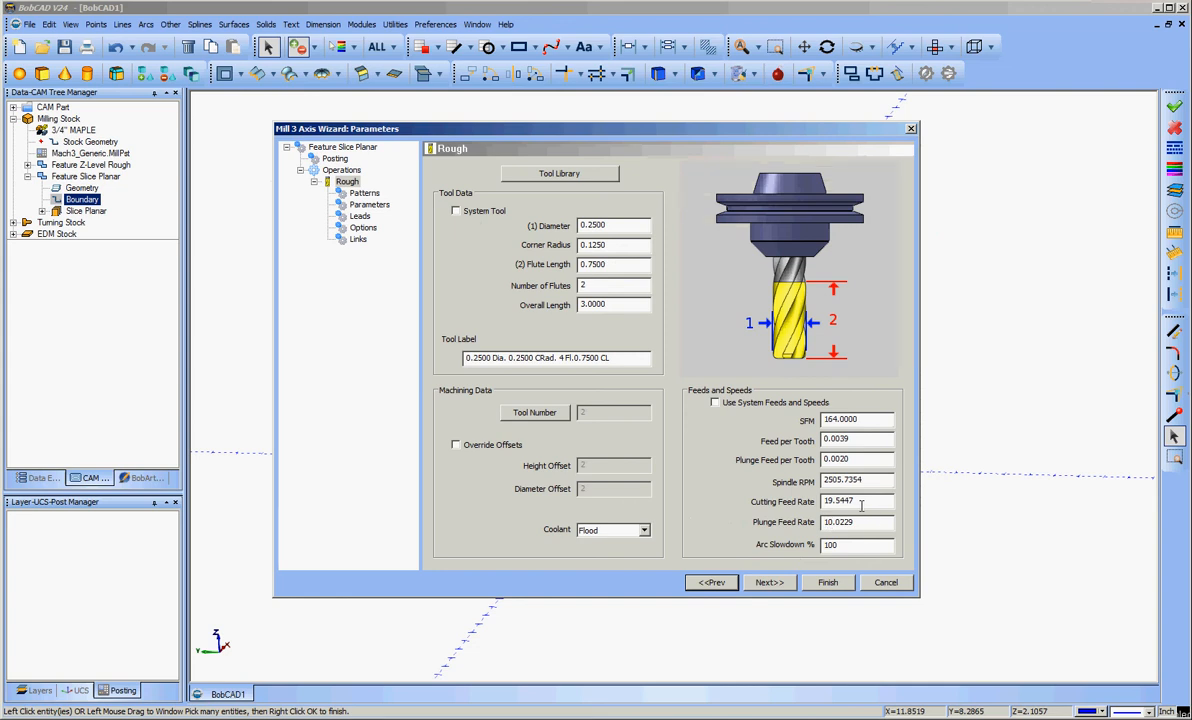
double_click(863, 502)
key("BackSpace")
type("48")
key("Tab")
key("BackSpace")
left_click(777, 586)
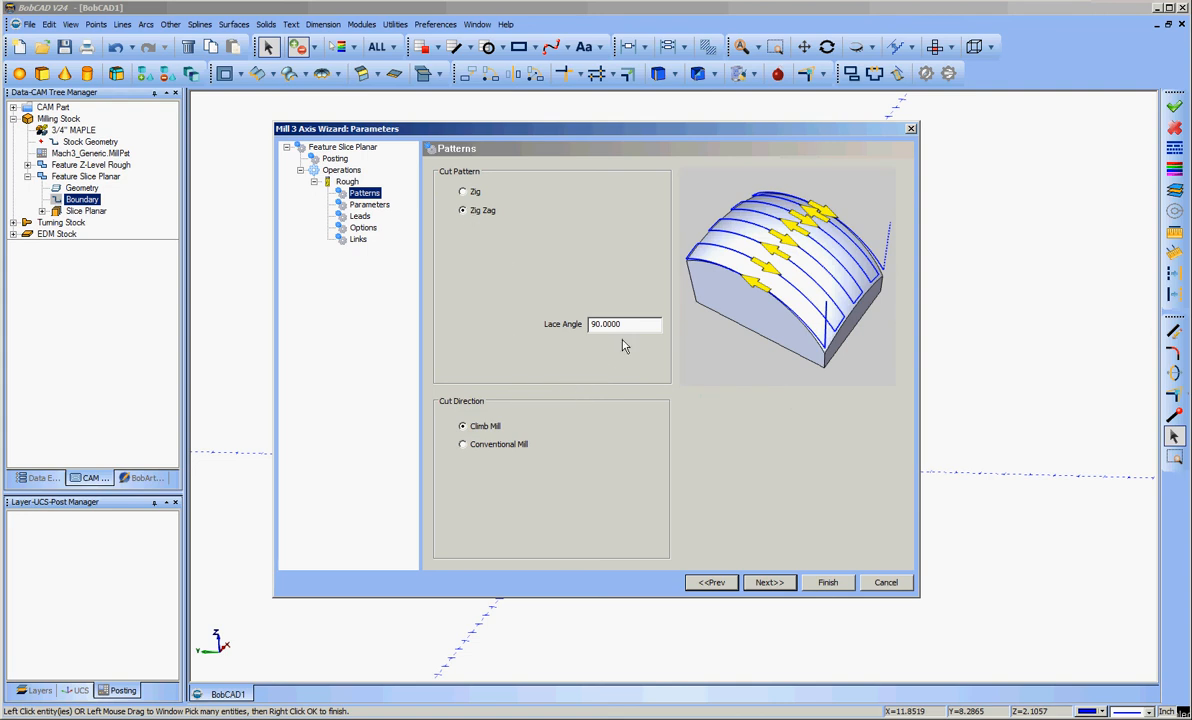
Set the lace angle to 0 for the Zig Zag climb-mill pattern, moving the wizard aside to check the part's orientation.
left_click_drag(625, 325, 565, 327)
key("BackSpace")
left_click_drag(673, 133, 685, 718)
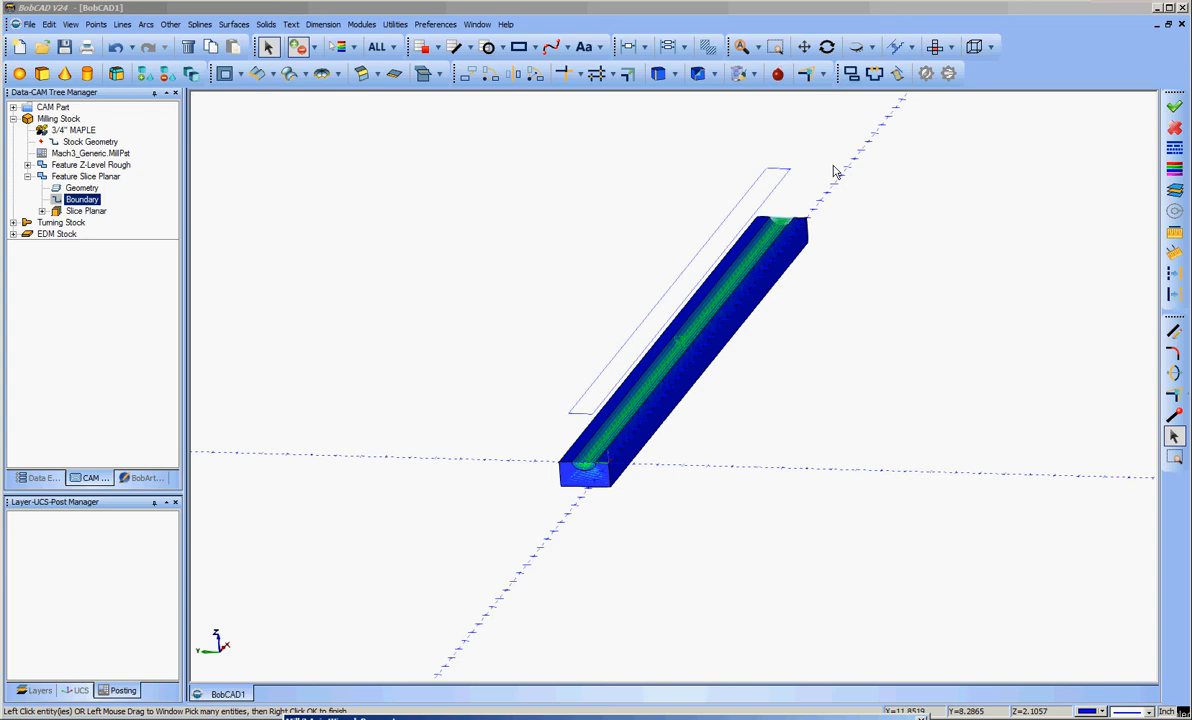
left_click_drag(435, 717, 218, 257)
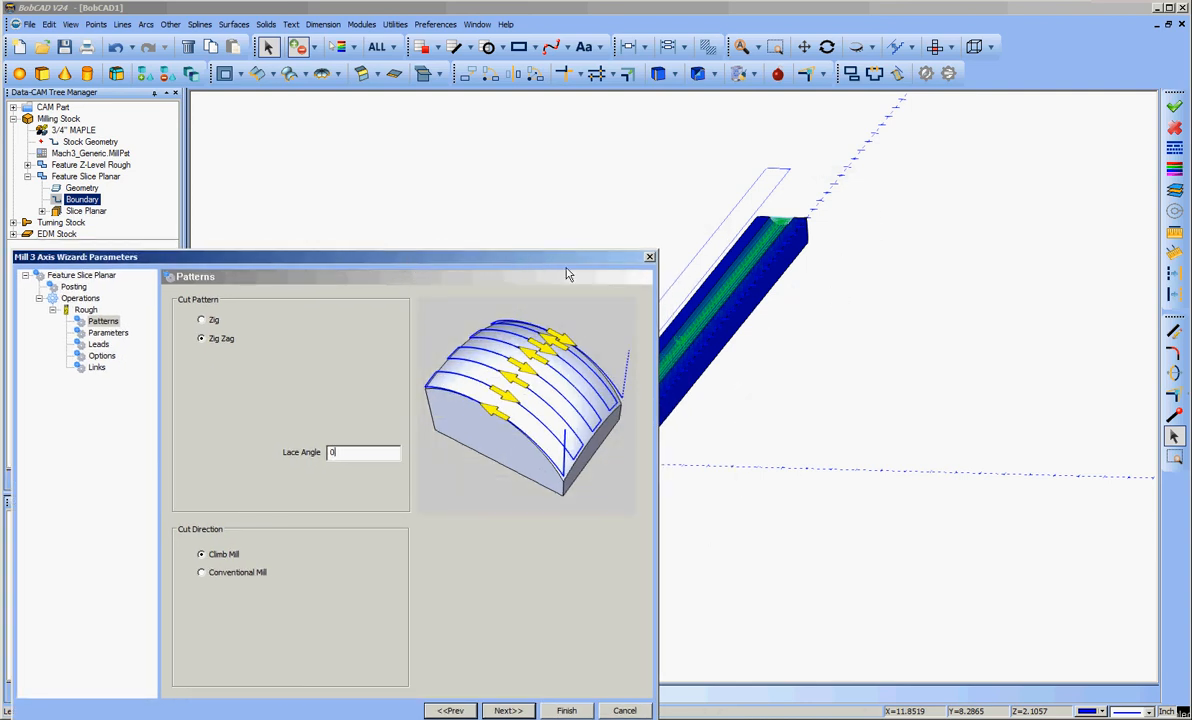
left_click_drag(566, 258, 750, 166)
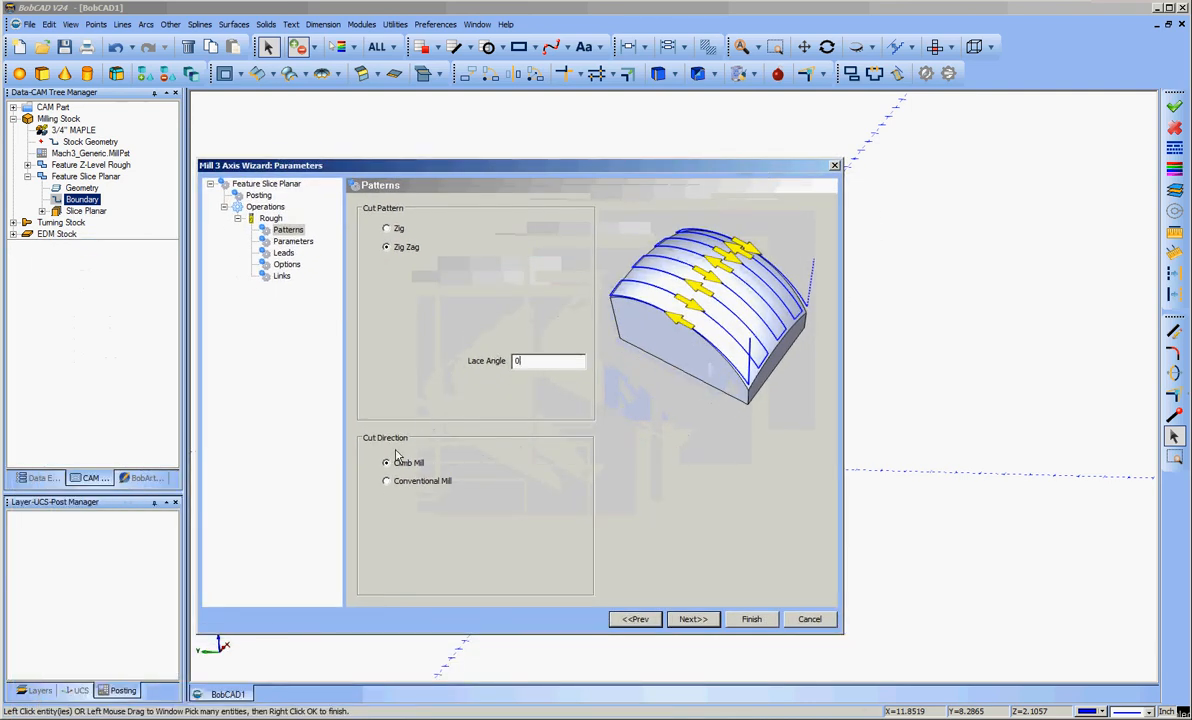
Set the Slice Planar stepover to 0.03.
left_click(693, 619)
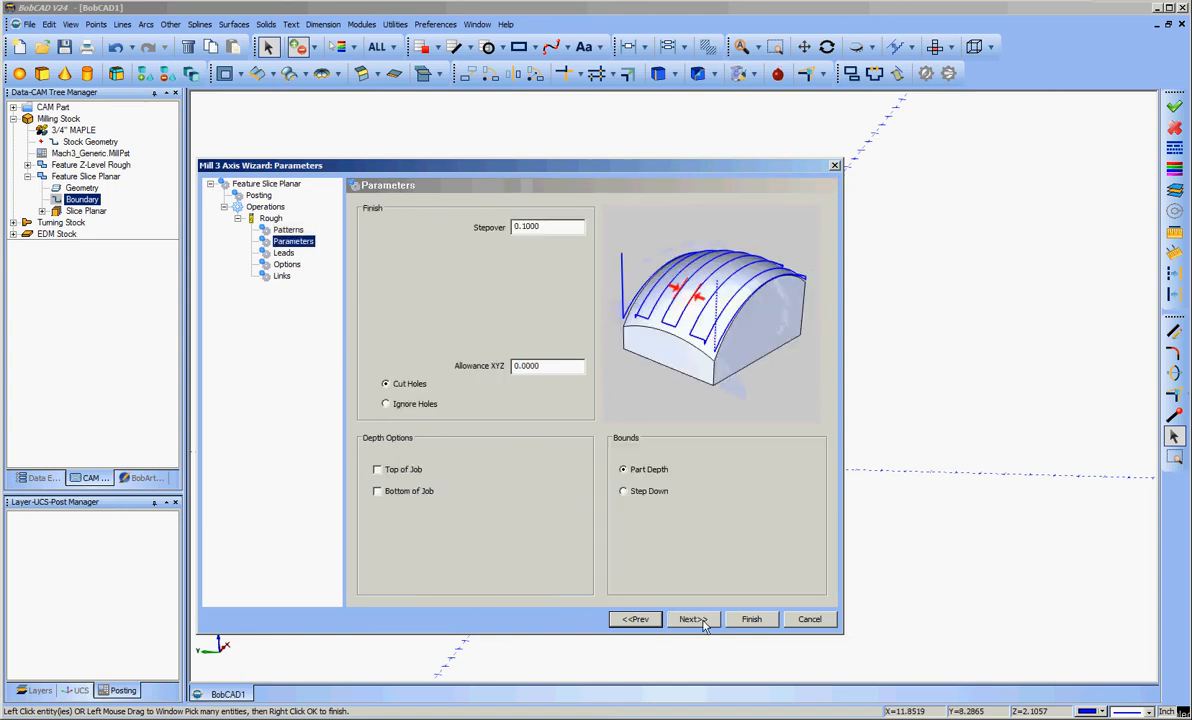
double_click(548, 227)
type("0.03")
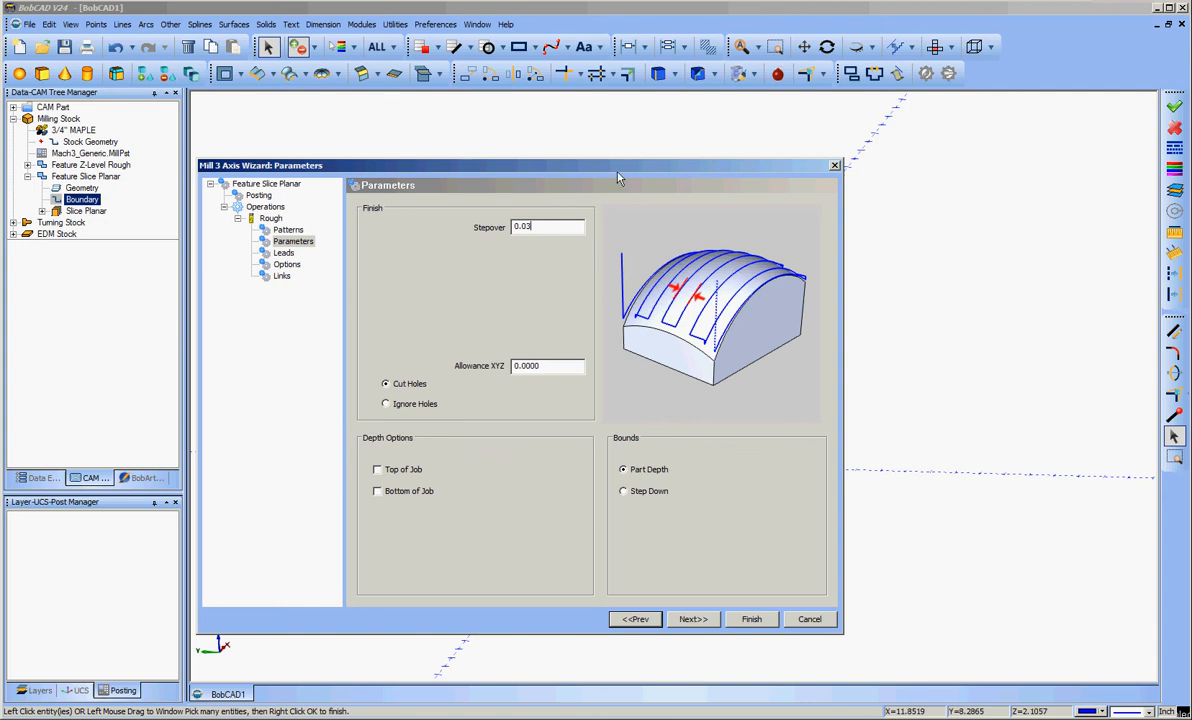
Turn on Top of Job at 0.0000 for the Slice Planar operation, keeping Part Depth bounds, plunge entry and vertical leads.
left_click_drag(577, 165, 551, 550)
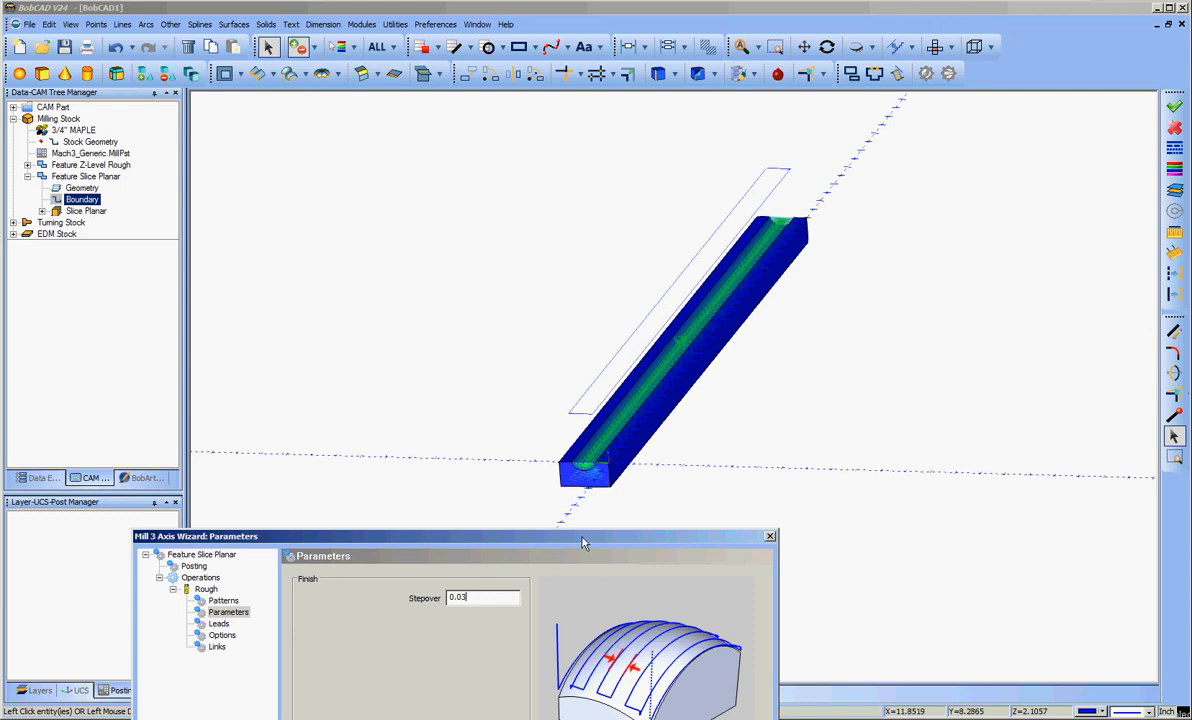
left_click_drag(584, 543, 649, 205)
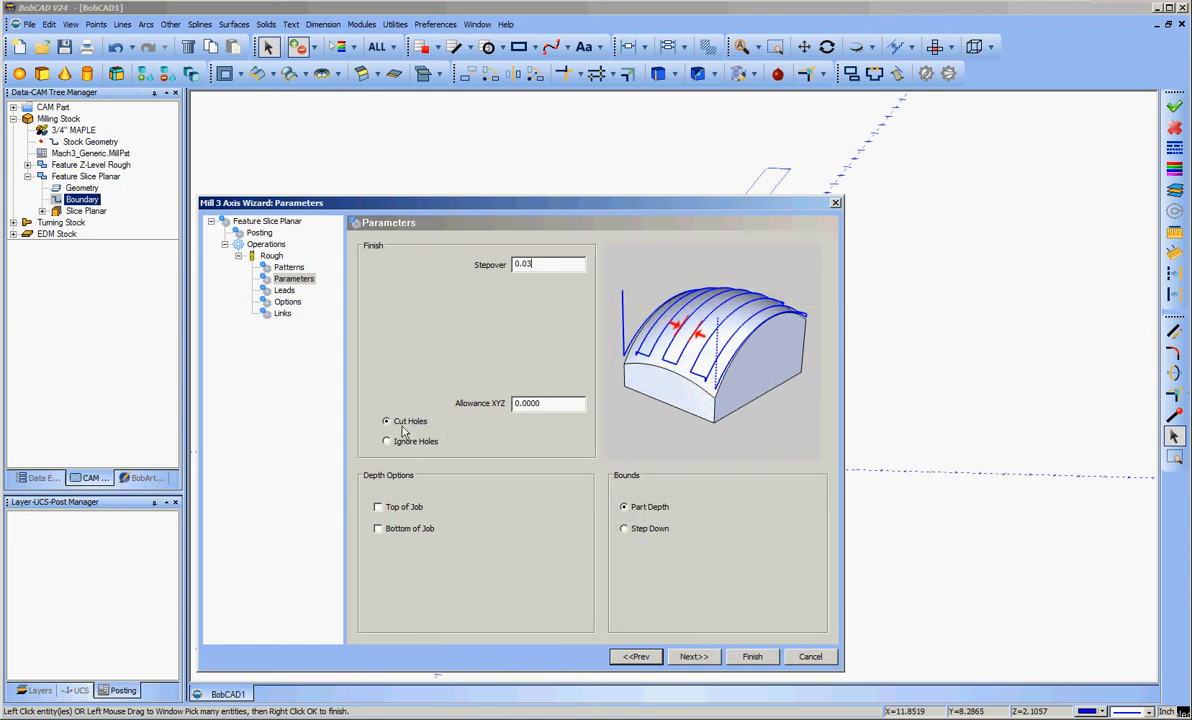
left_click(378, 507)
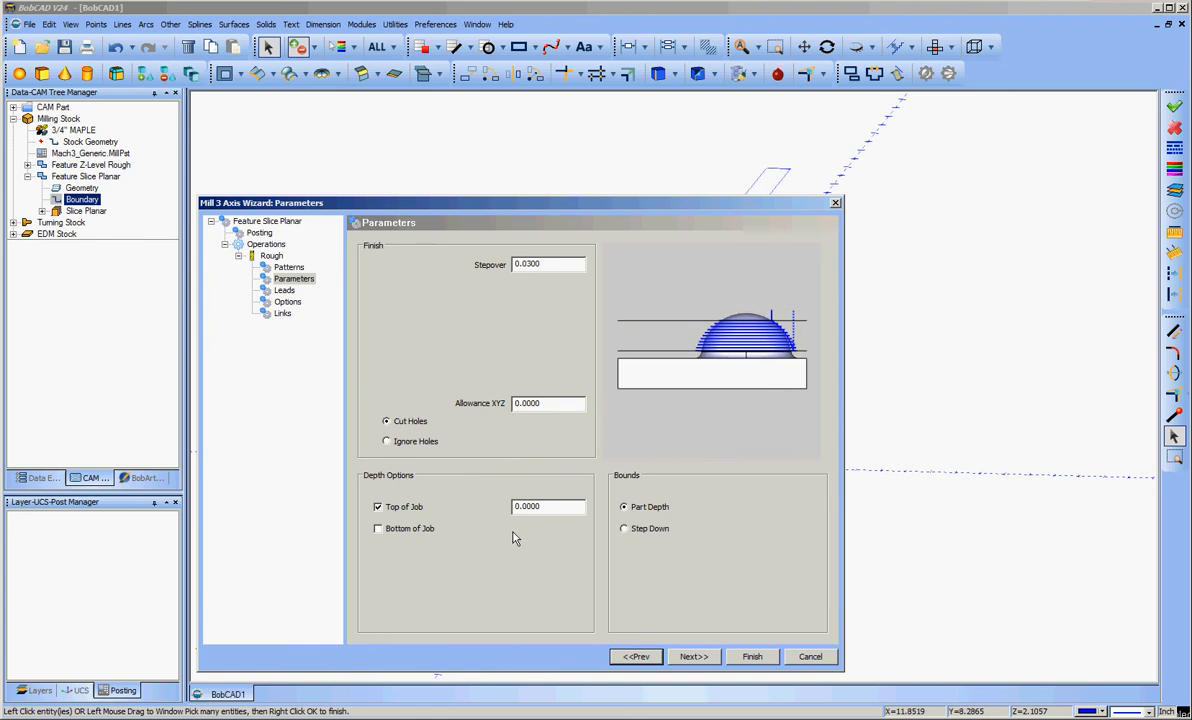
left_click(690, 655)
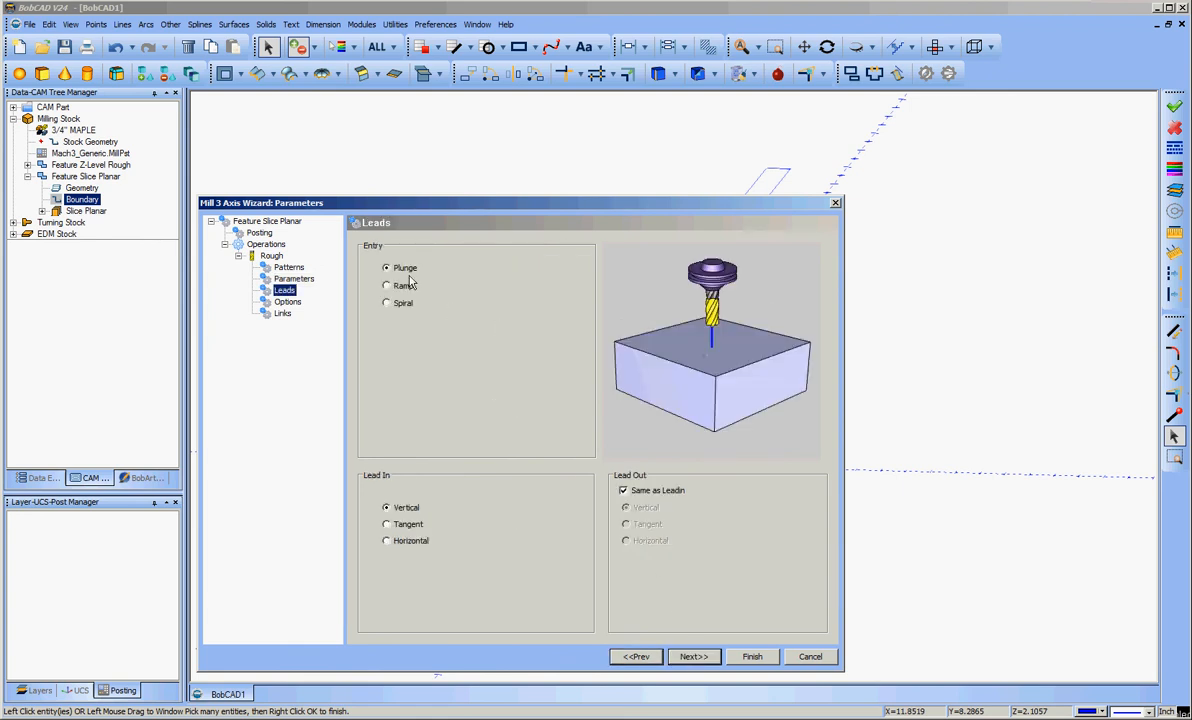
left_click(688, 656)
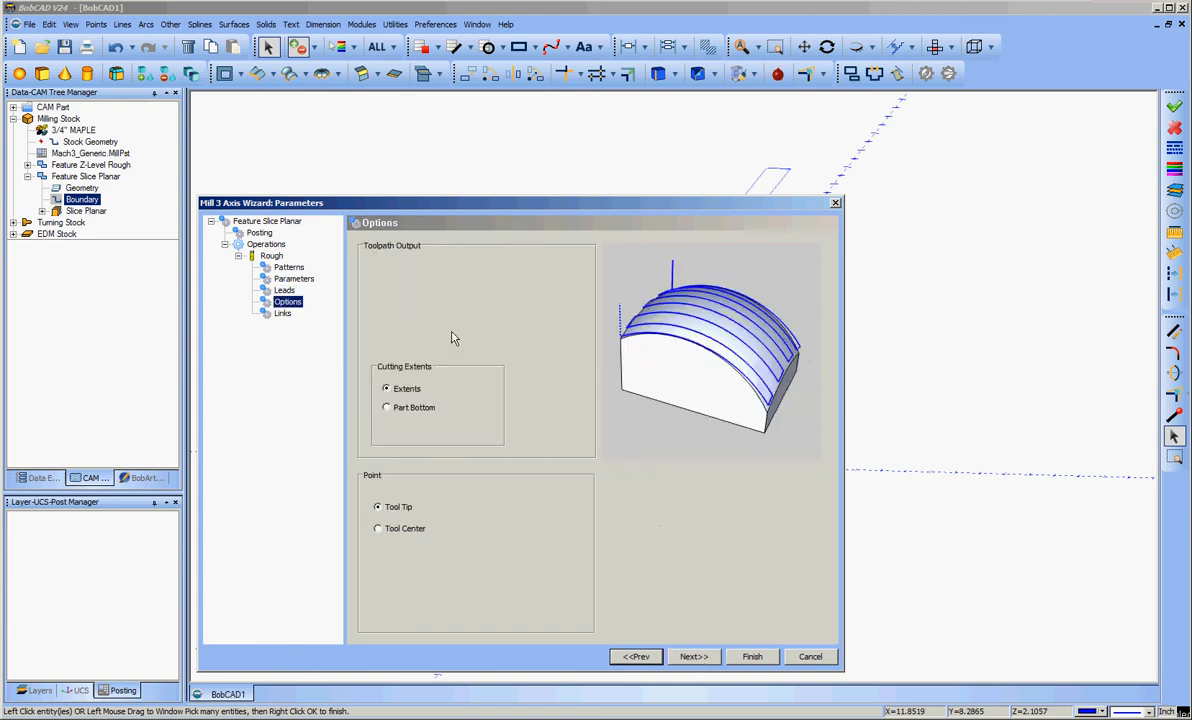
Keep the cutting extents at Extents, set the links to Follow, and finish the Slice Planar setup.
left_click(392, 408)
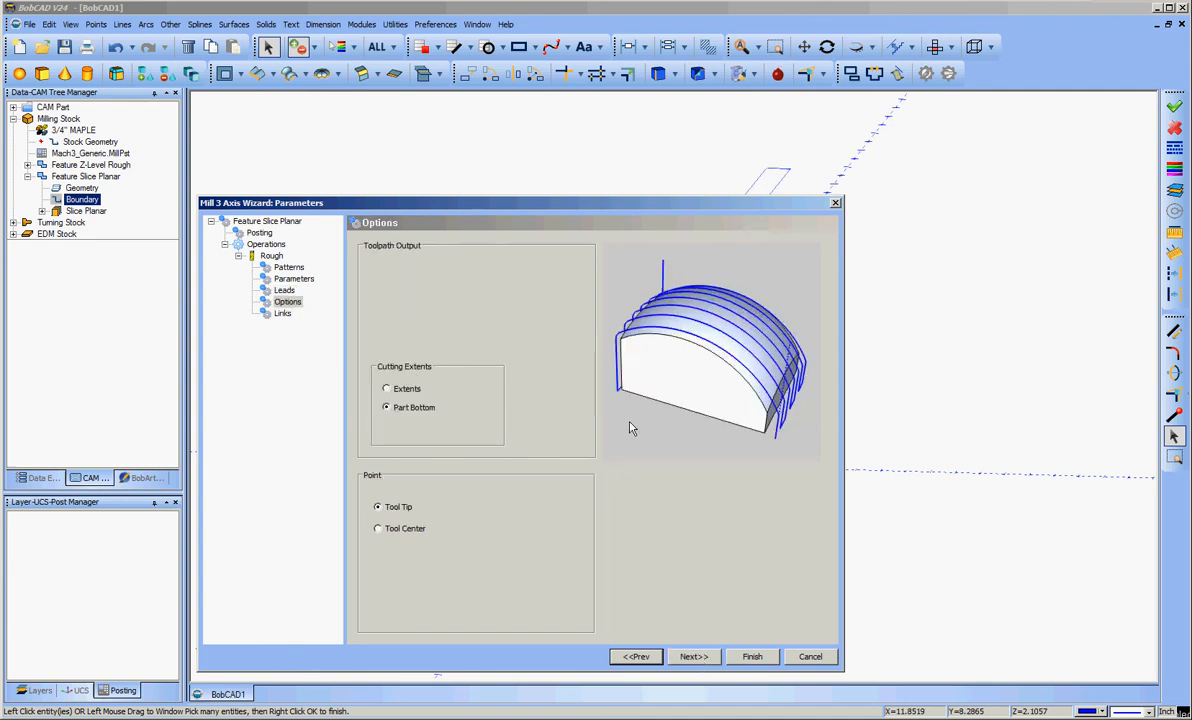
left_click(386, 388)
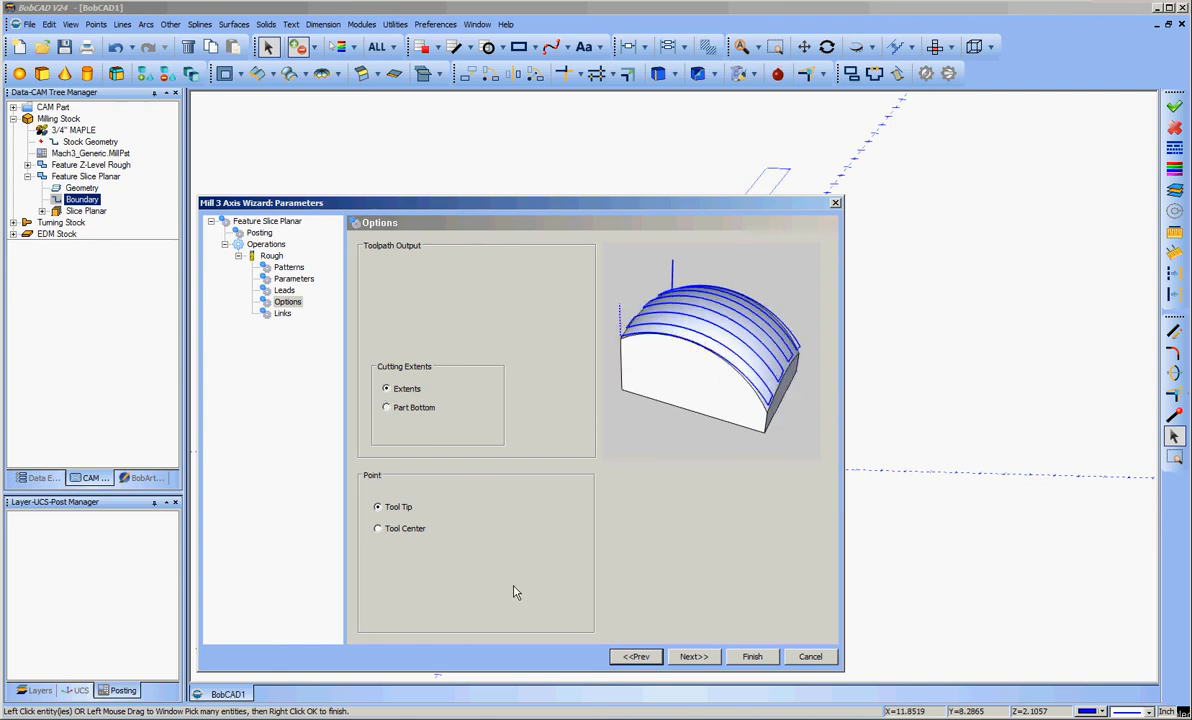
left_click(685, 660)
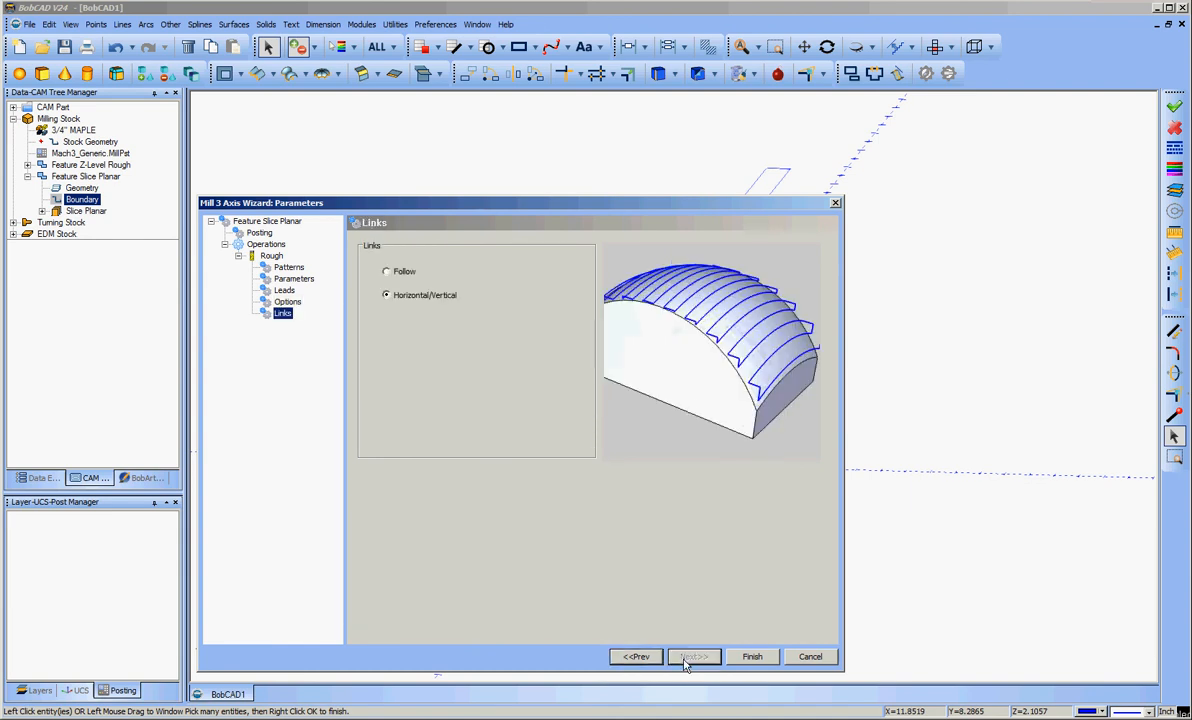
left_click(387, 272)
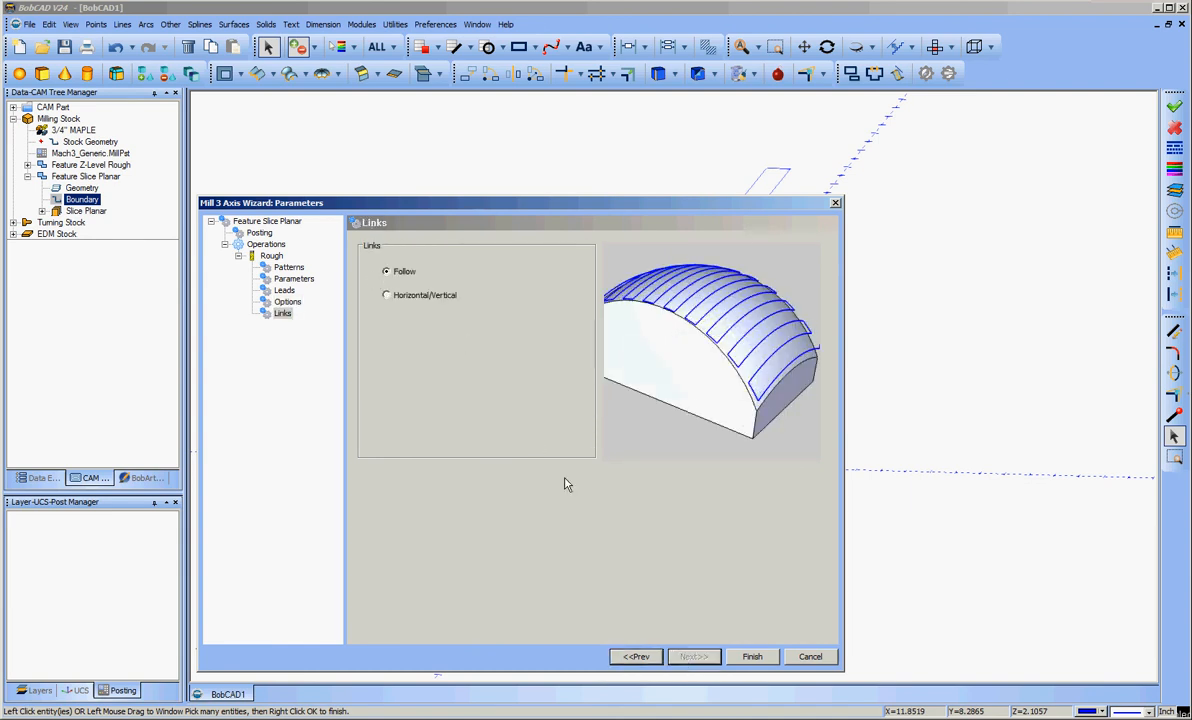
left_click(752, 656)
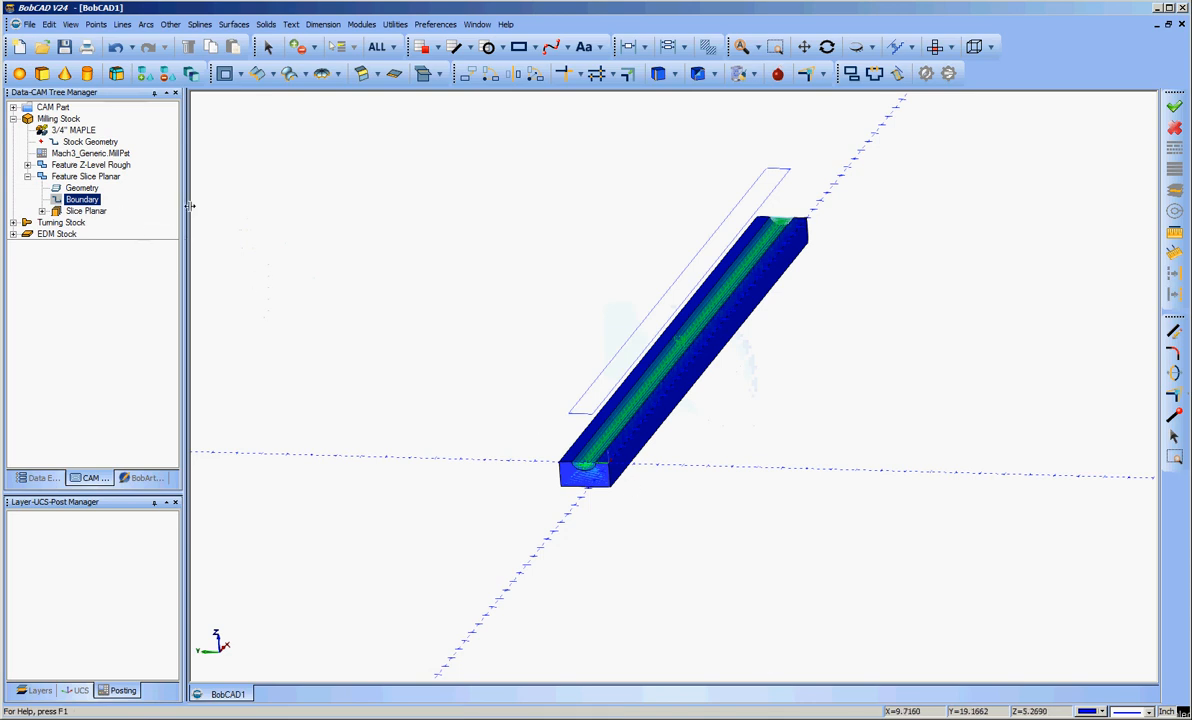
Check the geometry and boundary assigned to the Slice Planar feature, and compute its toolpath.
right_click(96, 191)
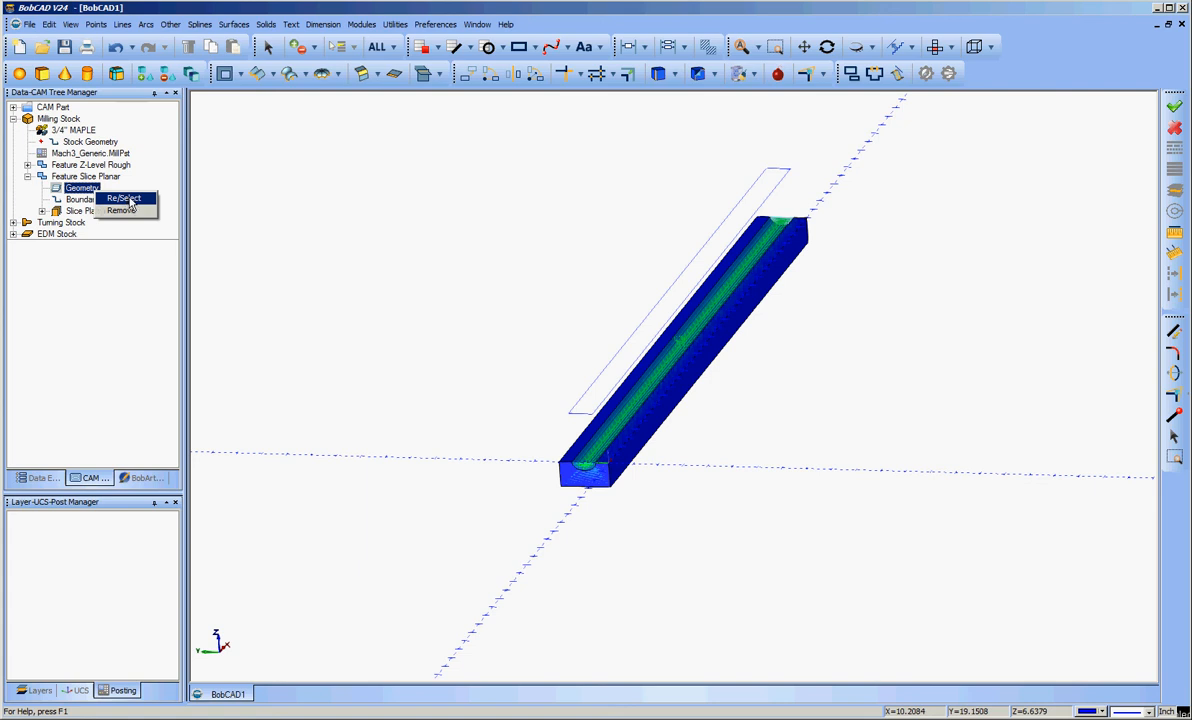
left_click(124, 199)
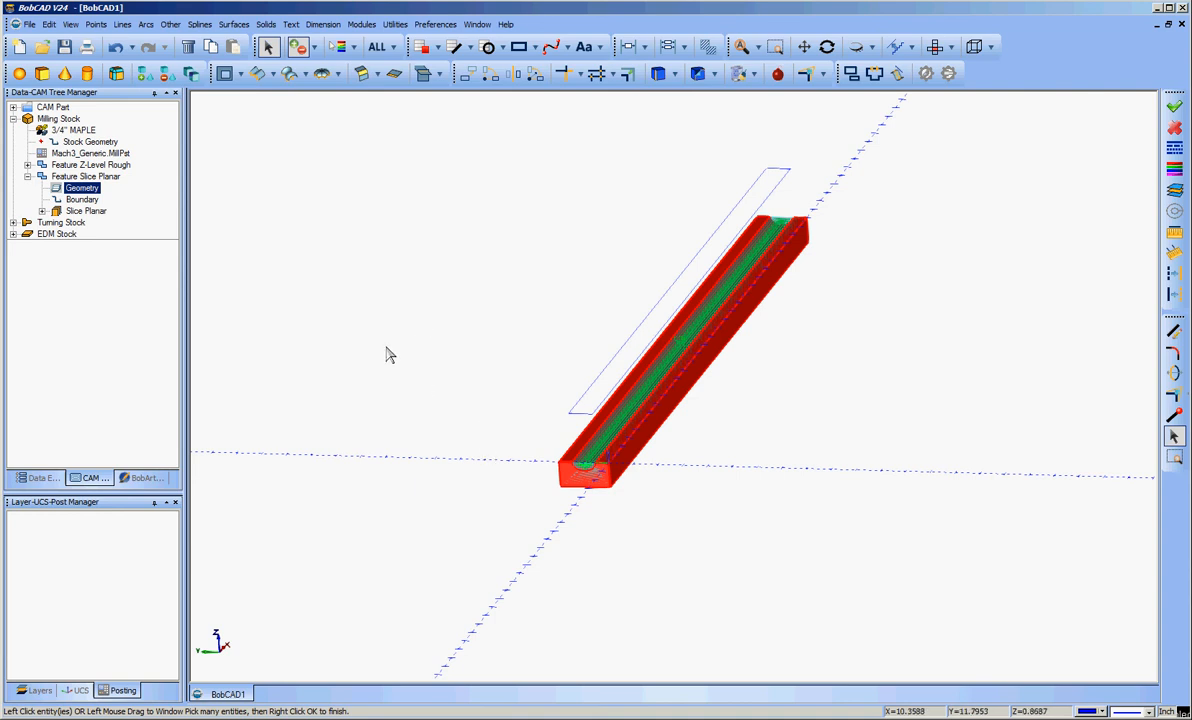
right_click(330, 222)
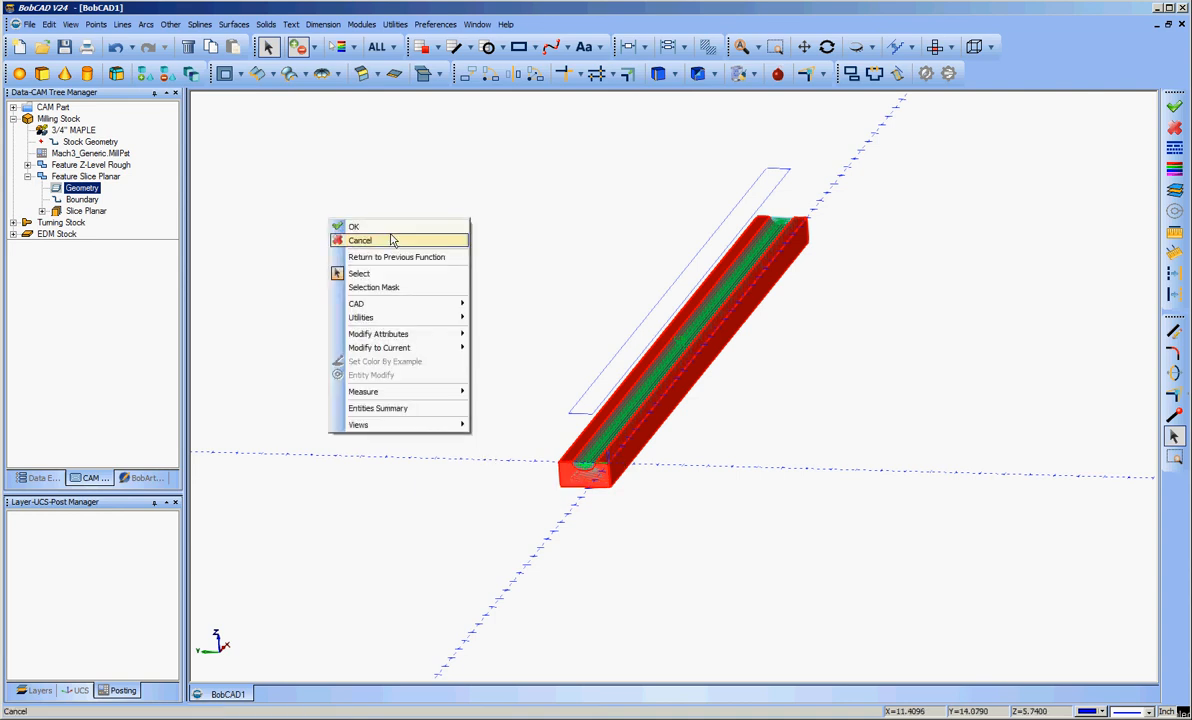
left_click(392, 240)
right_click(89, 200)
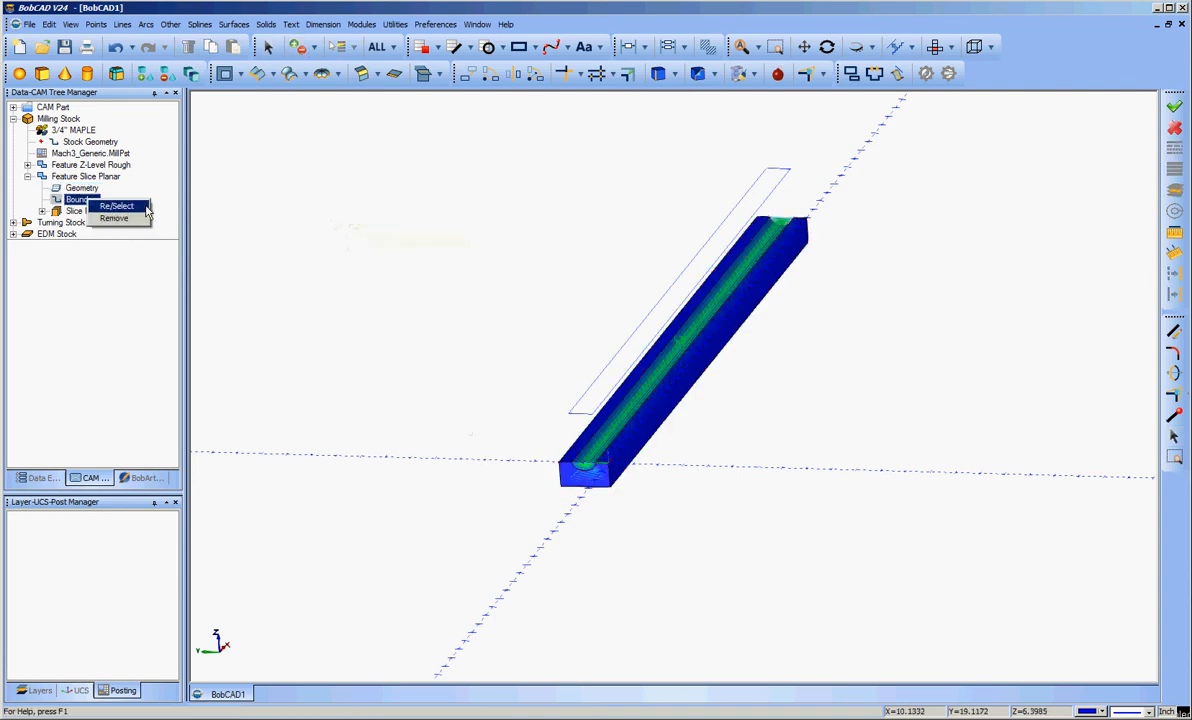
left_click(144, 205)
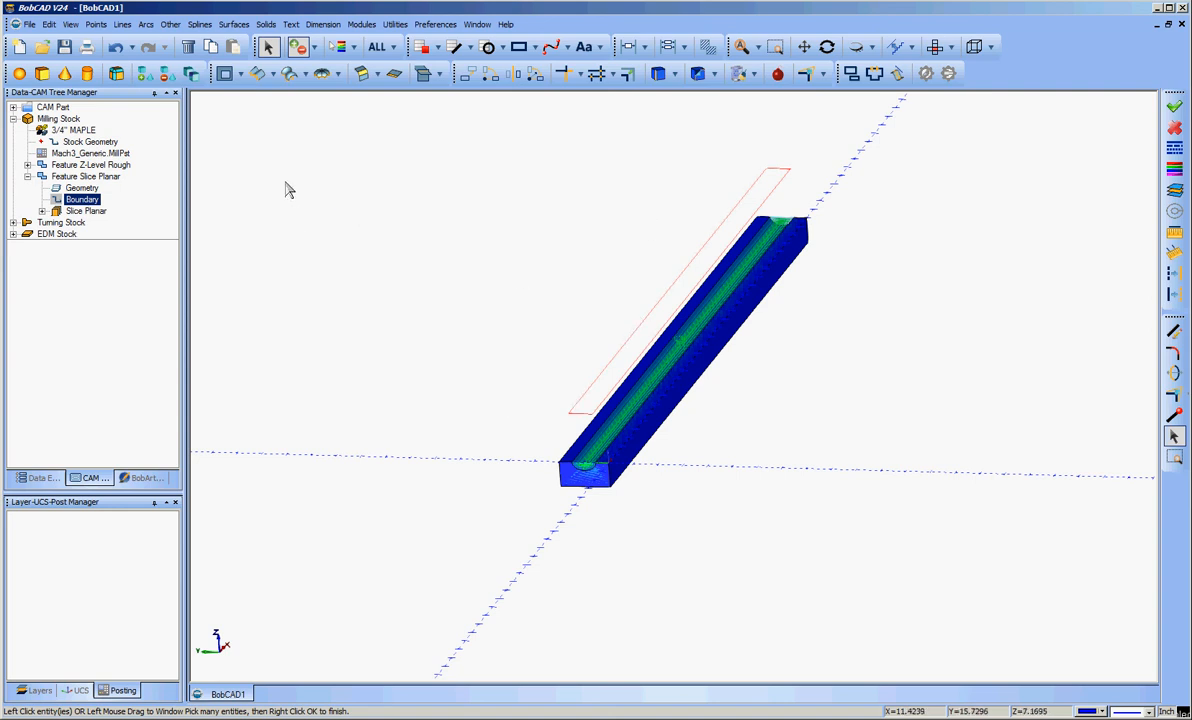
right_click(287, 187)
left_click(345, 192)
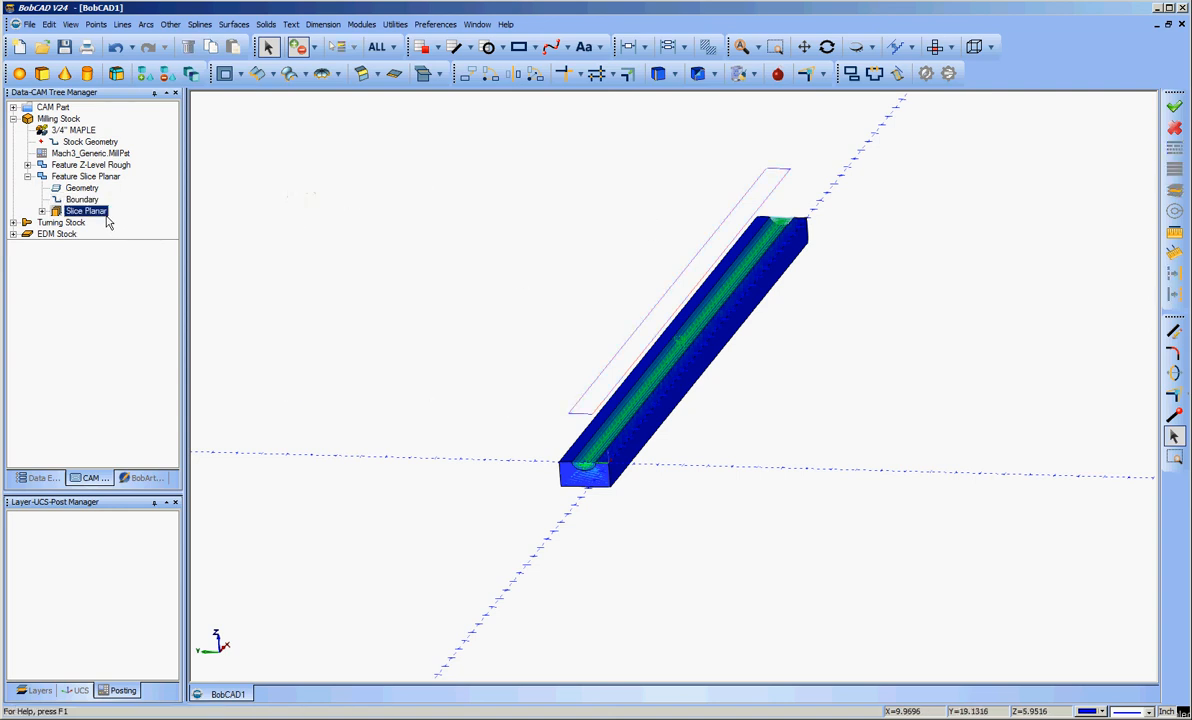
right_click(104, 211)
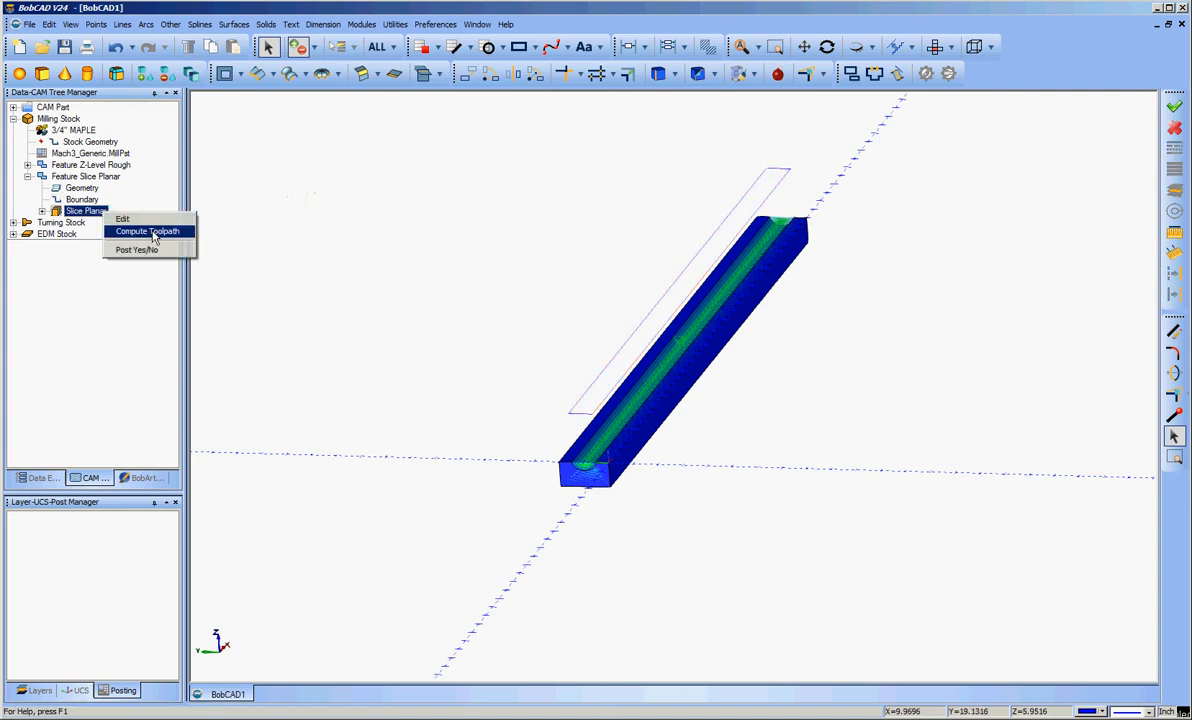
left_click(150, 232)
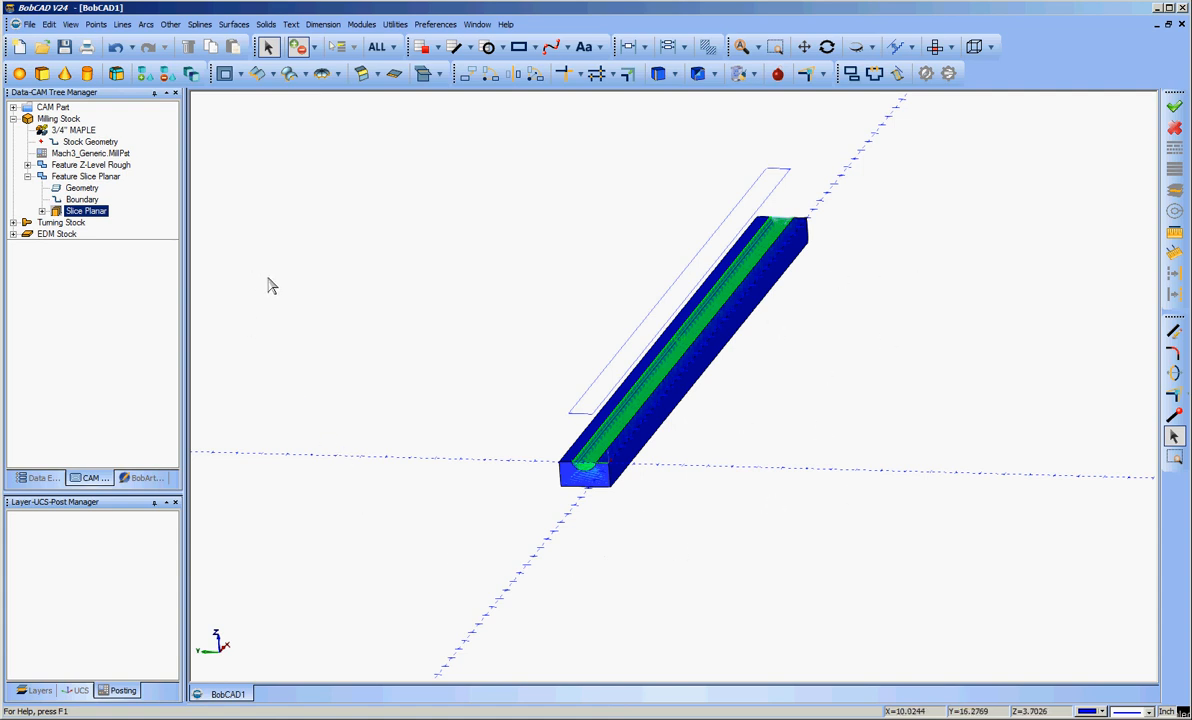
Open the toolpath verification for the milling stock and set its display to the Left view.
left_click(64, 119)
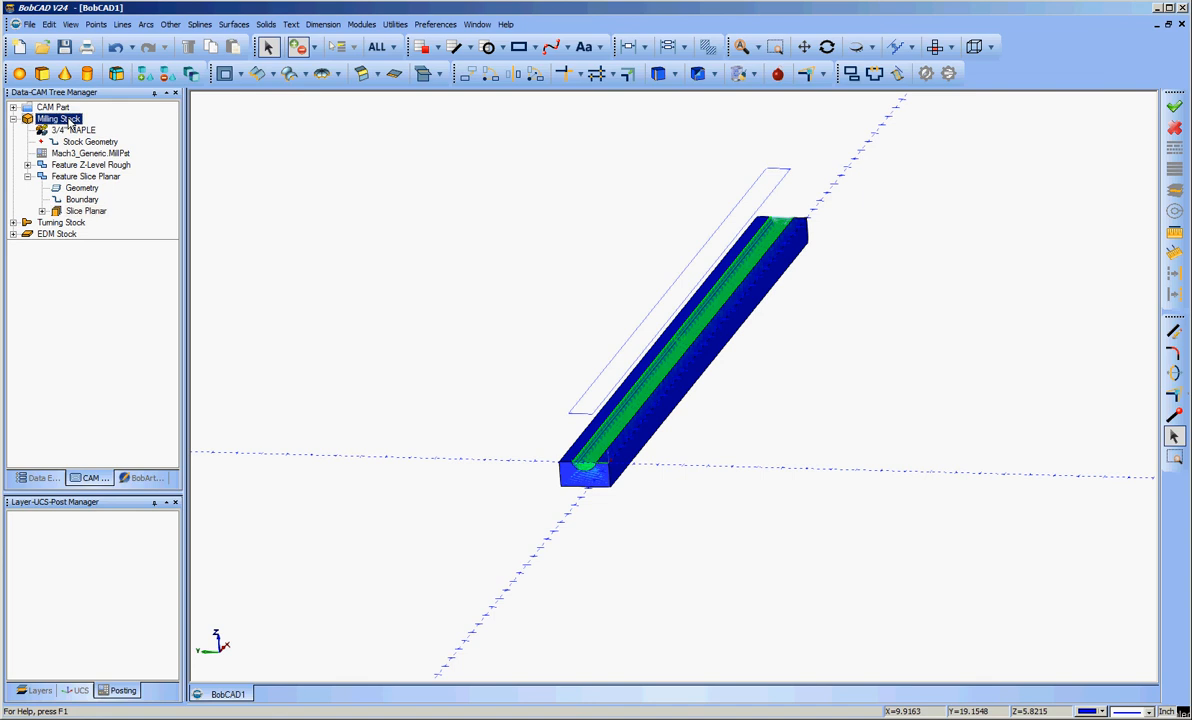
right_click(70, 121)
left_click(104, 194)
right_click(423, 380)
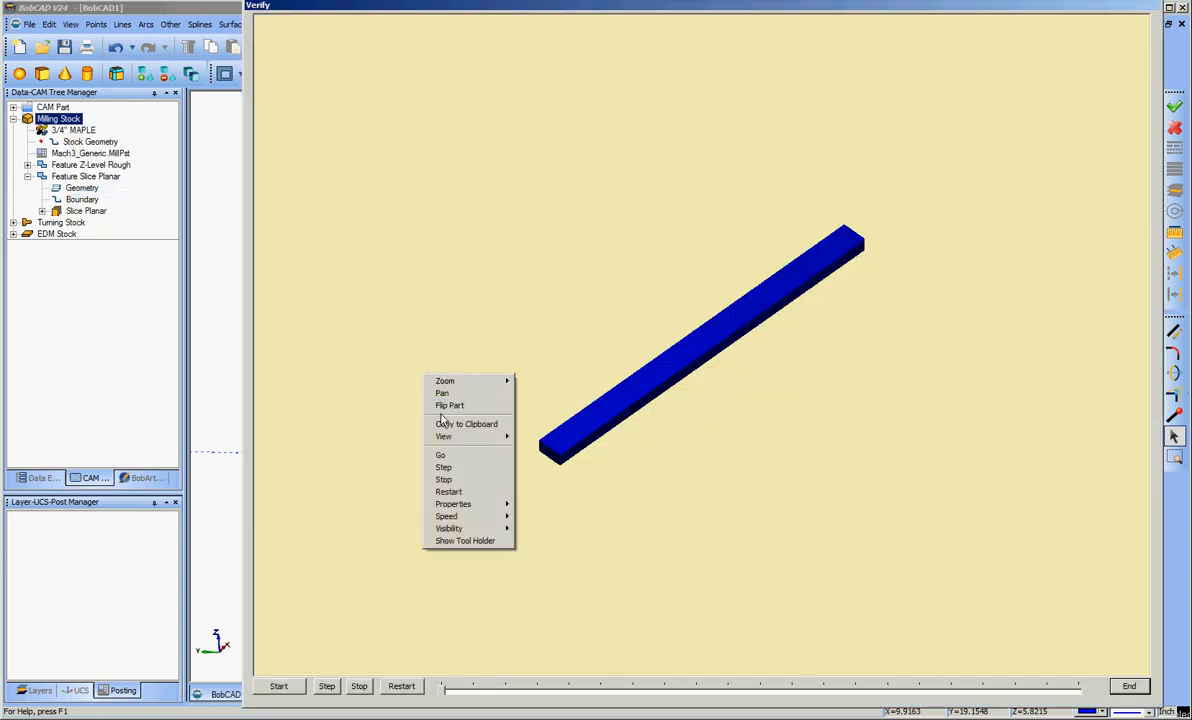
mouse_move(436, 439)
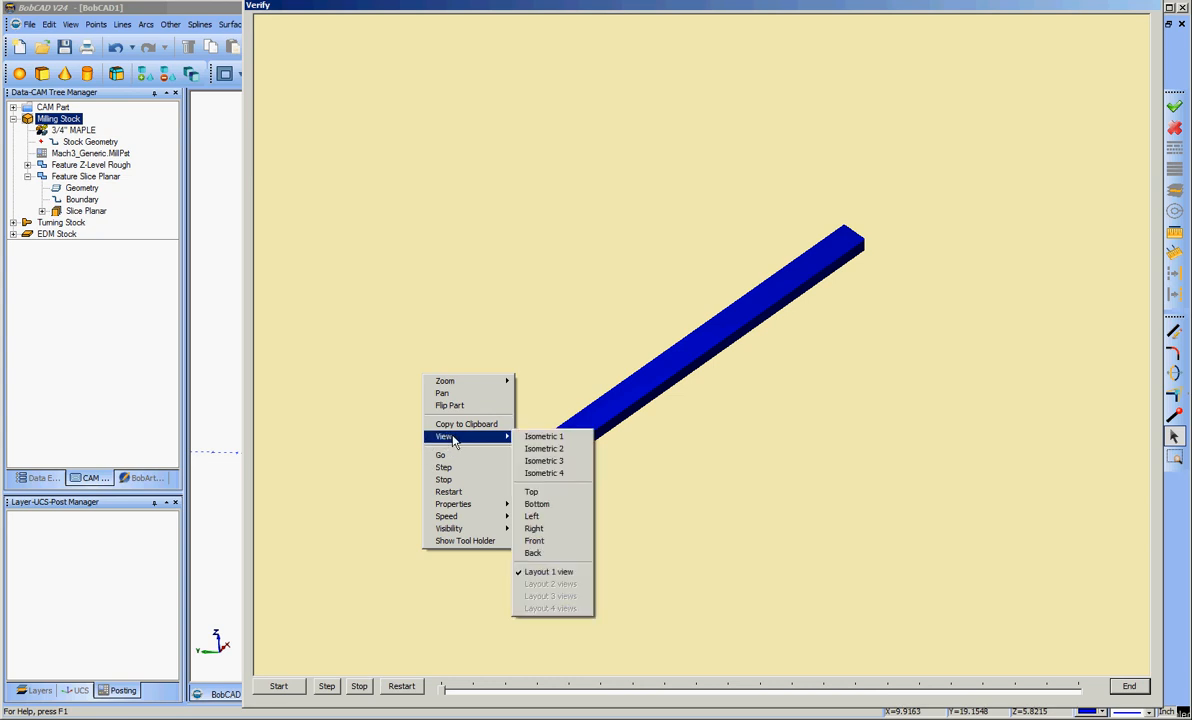
left_click(557, 517)
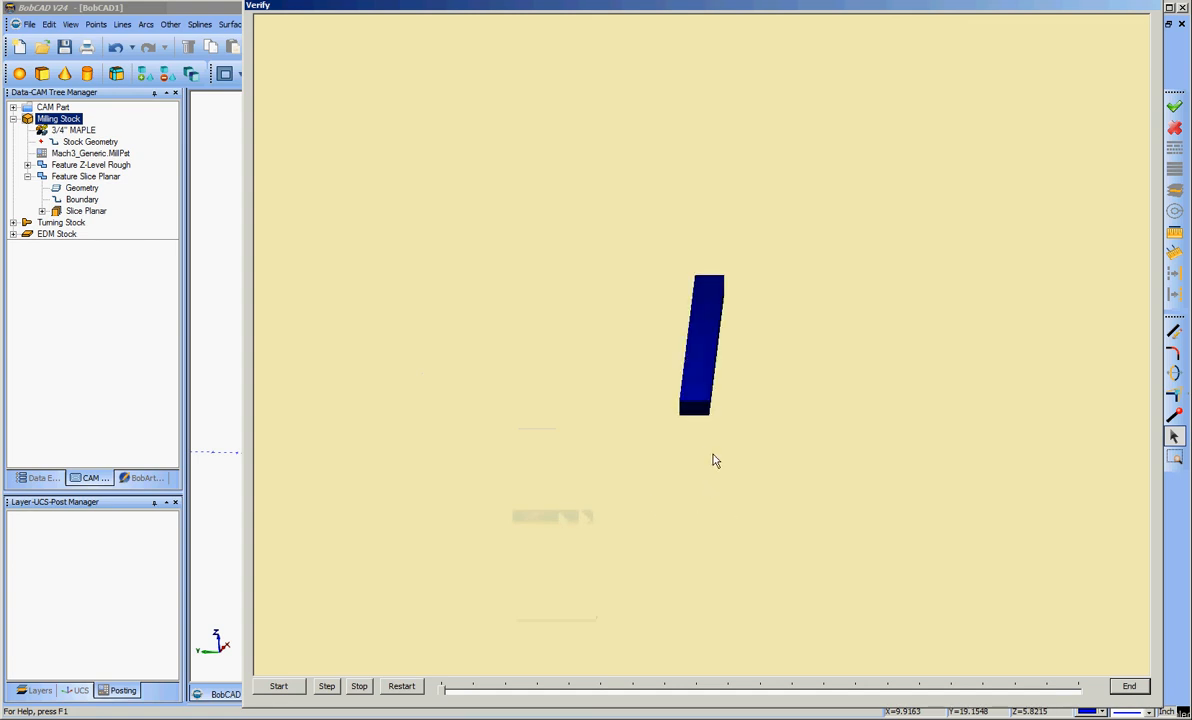
Run the verification with the whole stock in view to check the machined groove, and close the simulation.
scroll(717, 461, "up", 5)
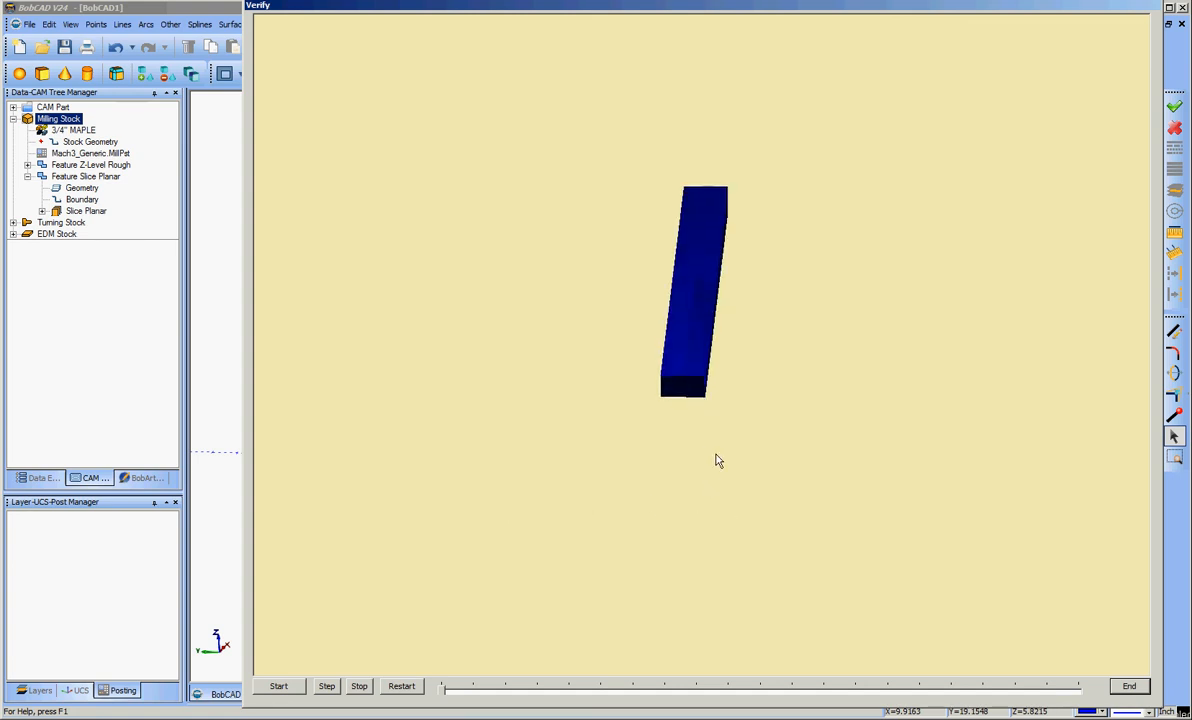
right_click(754, 344)
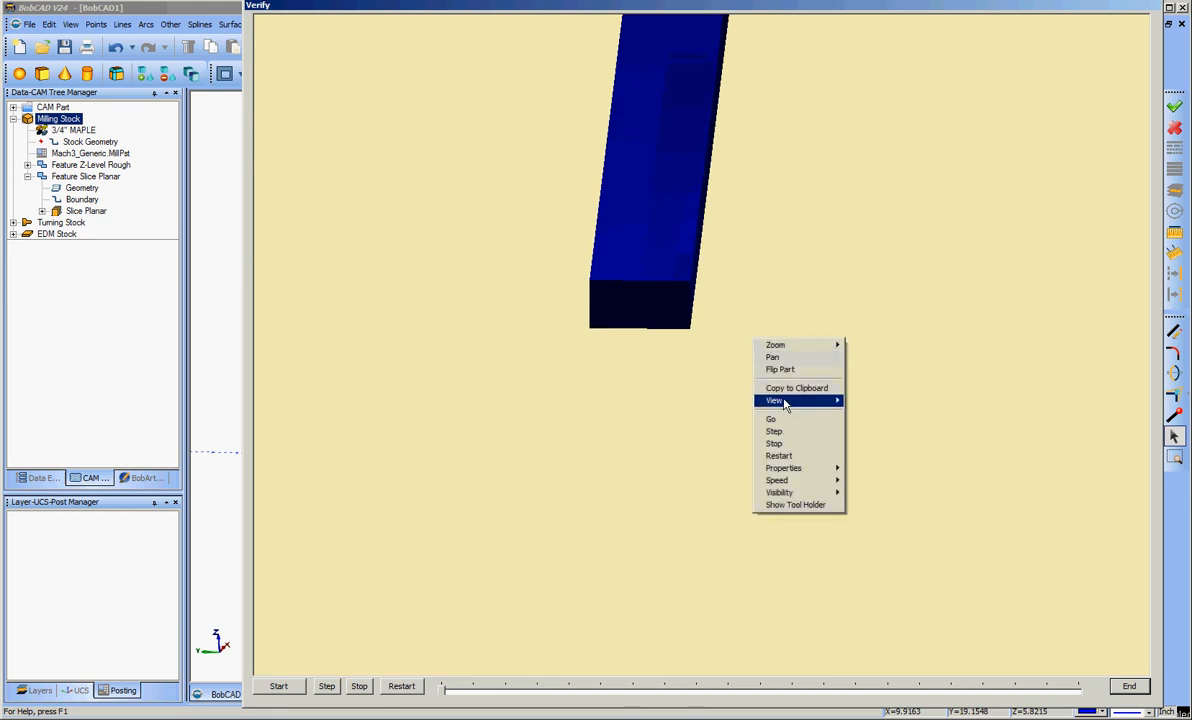
left_click(779, 357)
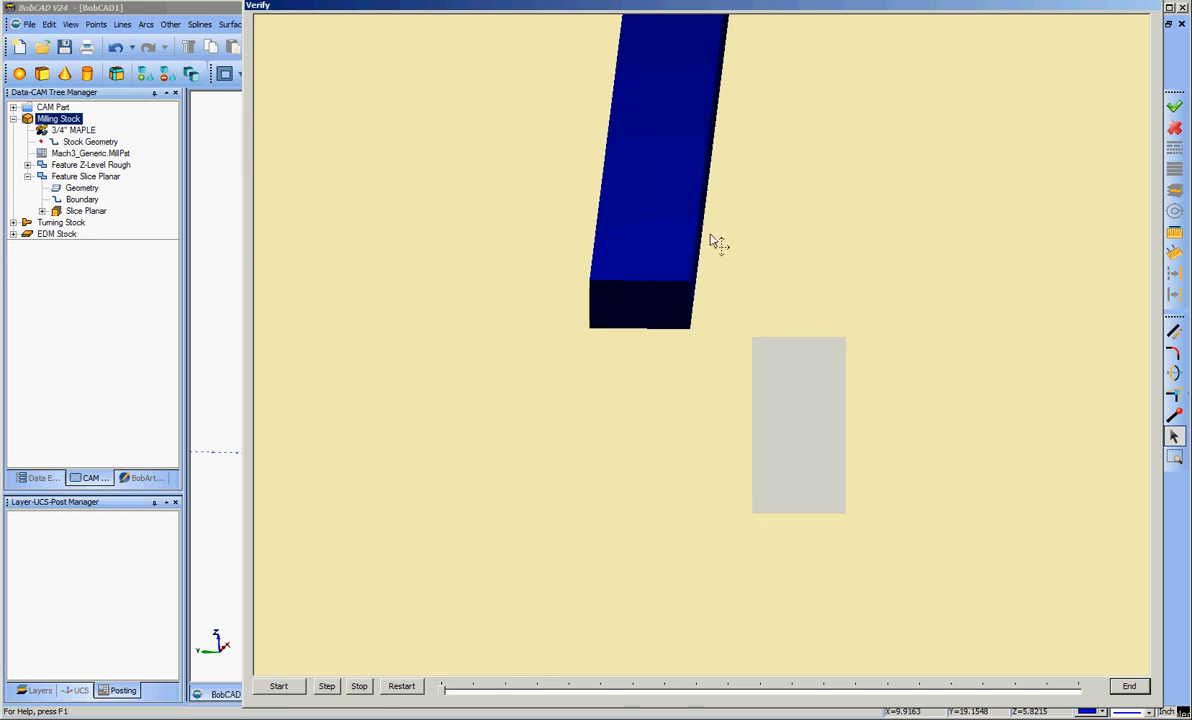
left_click_drag(719, 249, 708, 463)
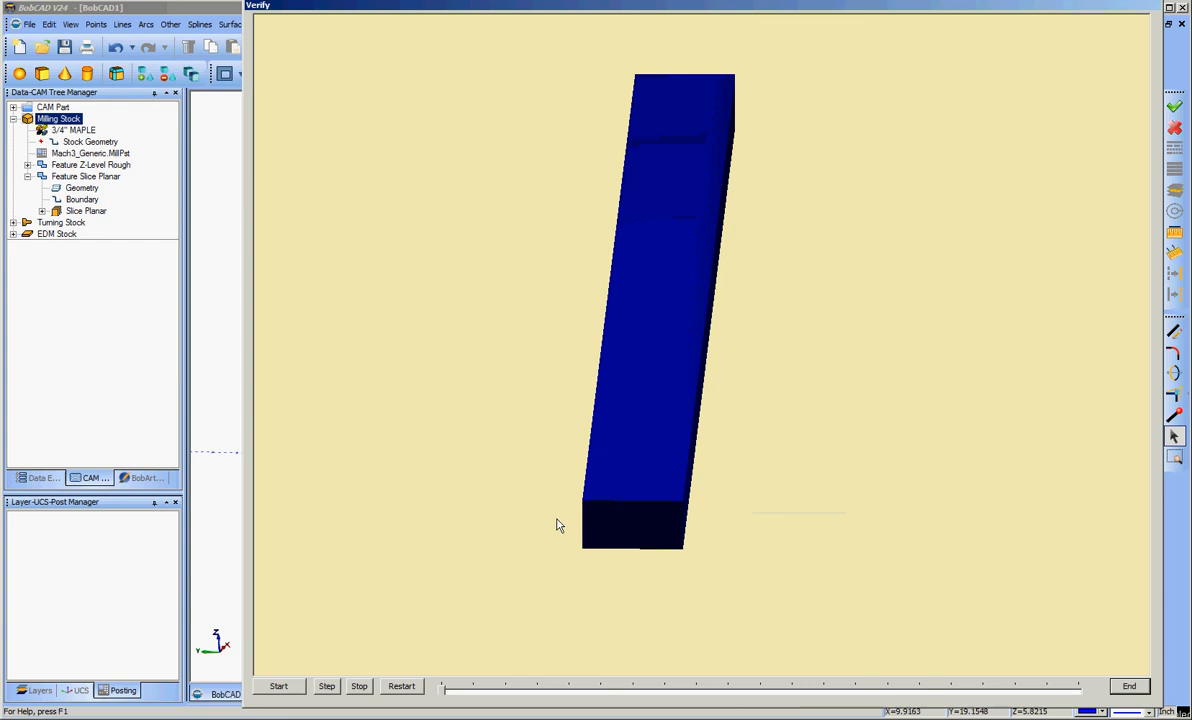
left_click_drag(557, 530, 490, 500)
scroll(489, 498, "up", 2)
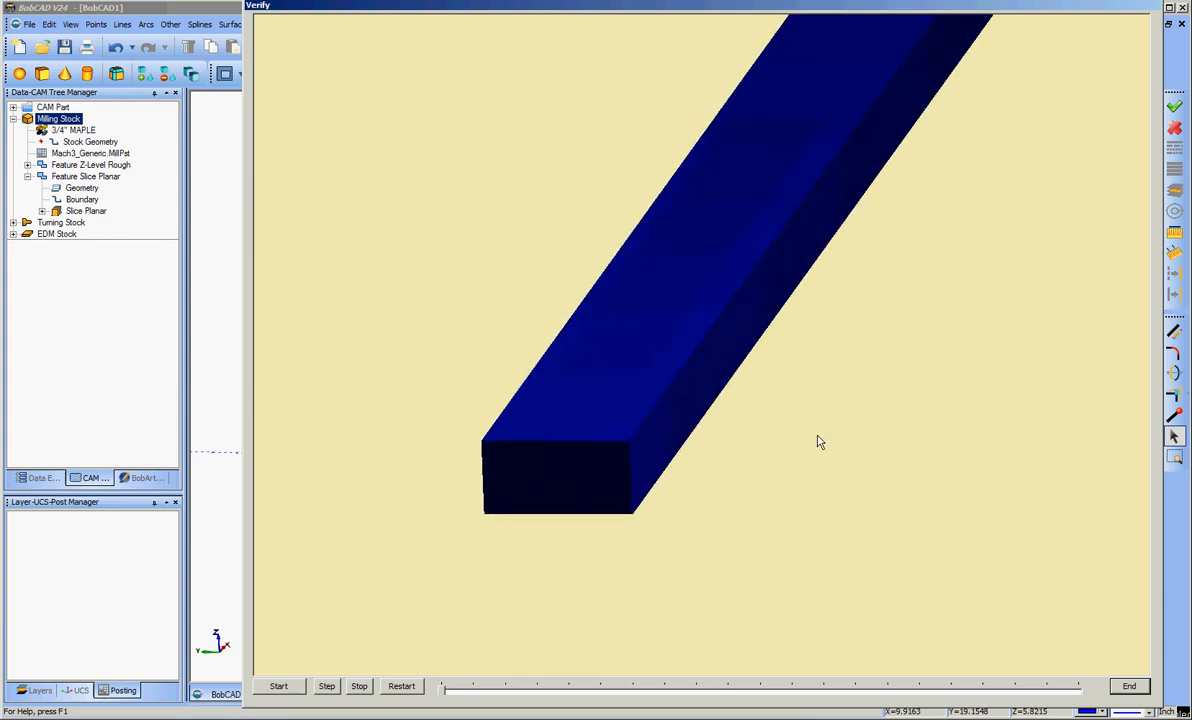
right_click(879, 381)
left_click(898, 395)
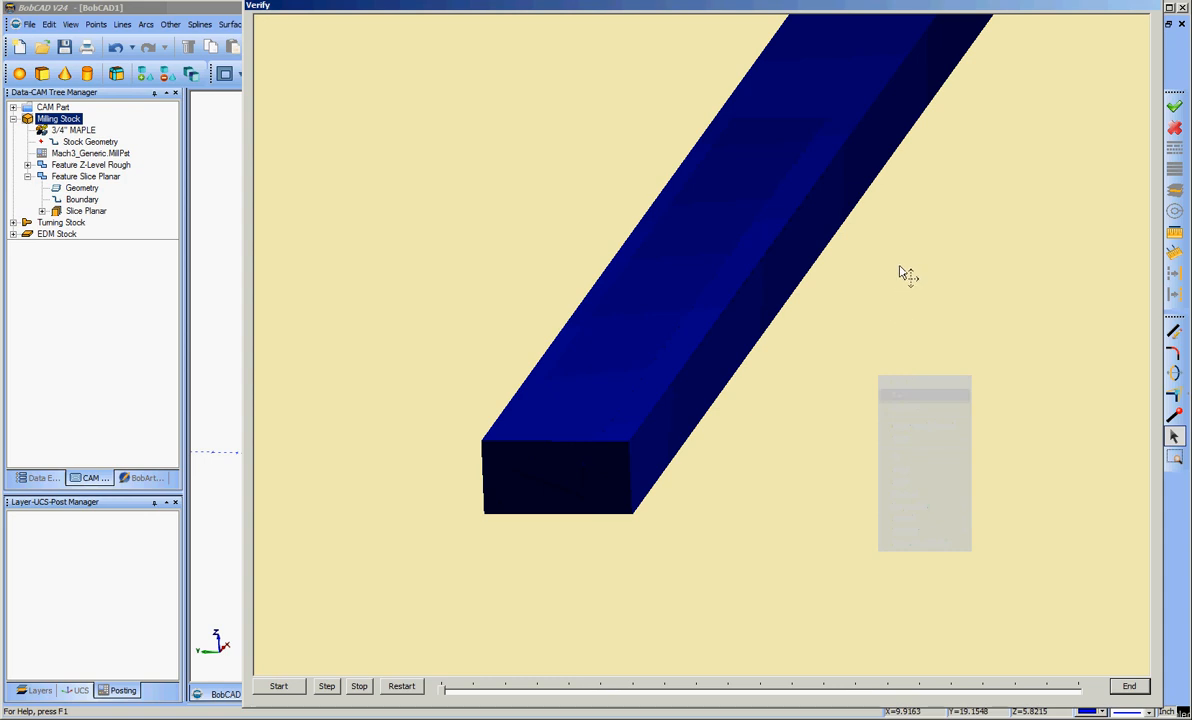
left_click_drag(905, 277, 869, 415)
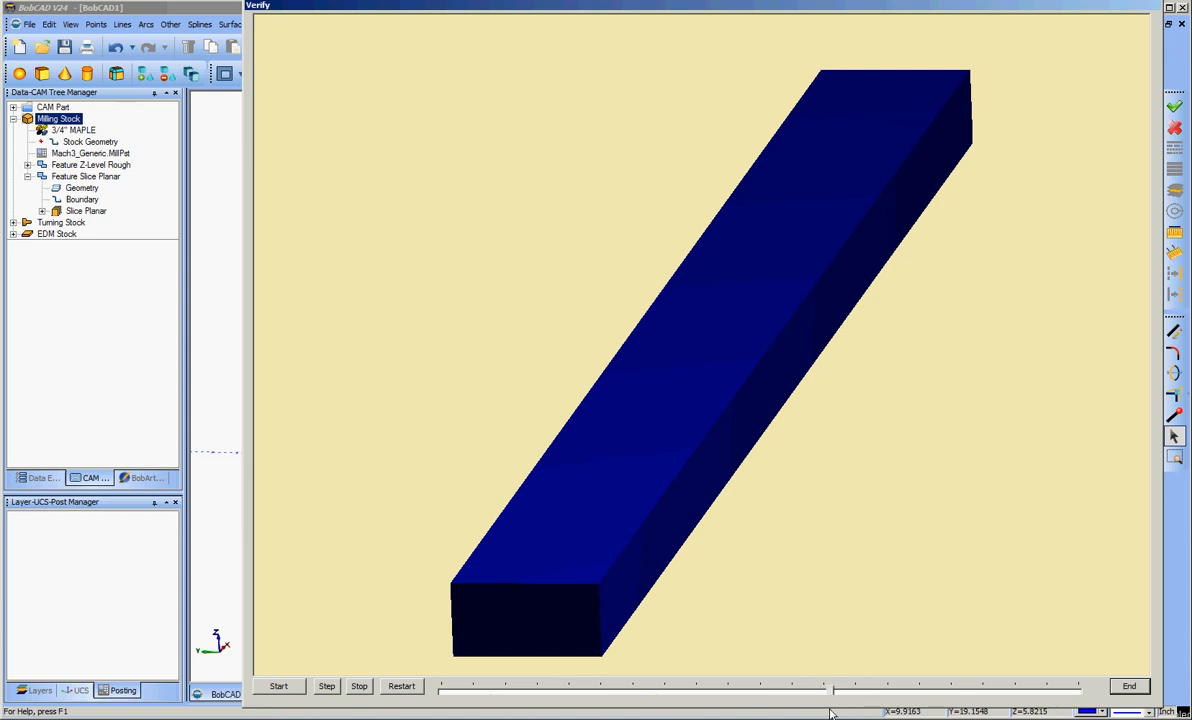
left_click(279, 687)
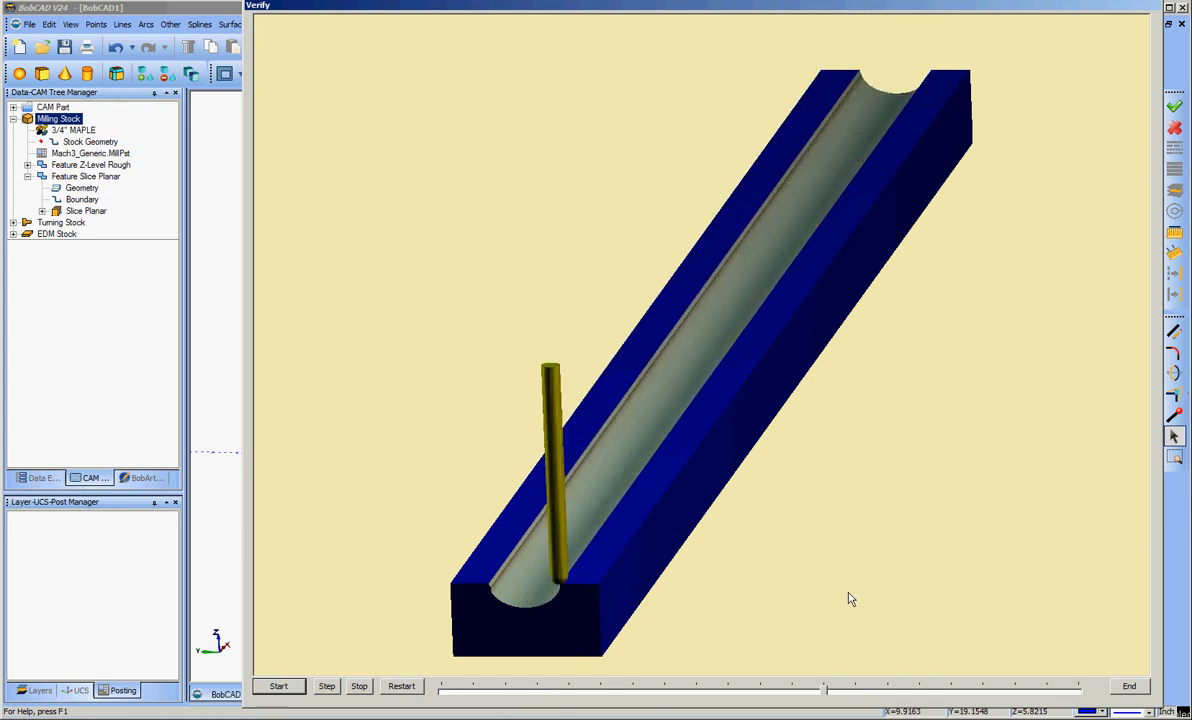
left_click(1129, 687)
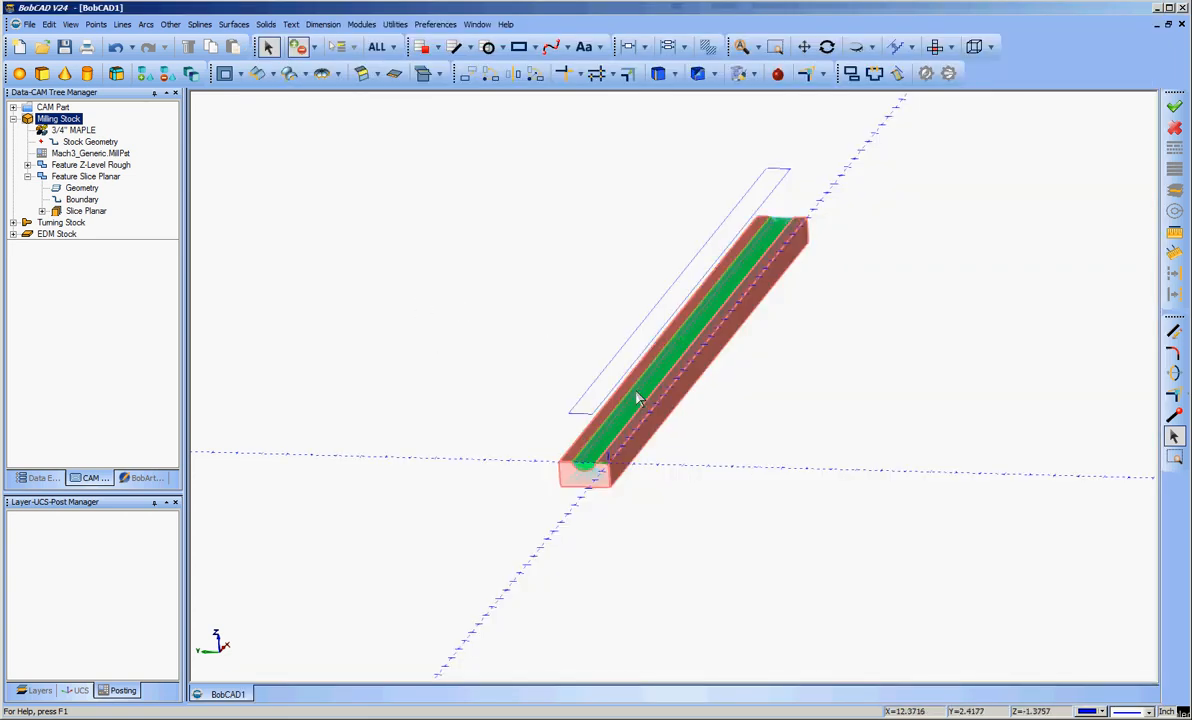